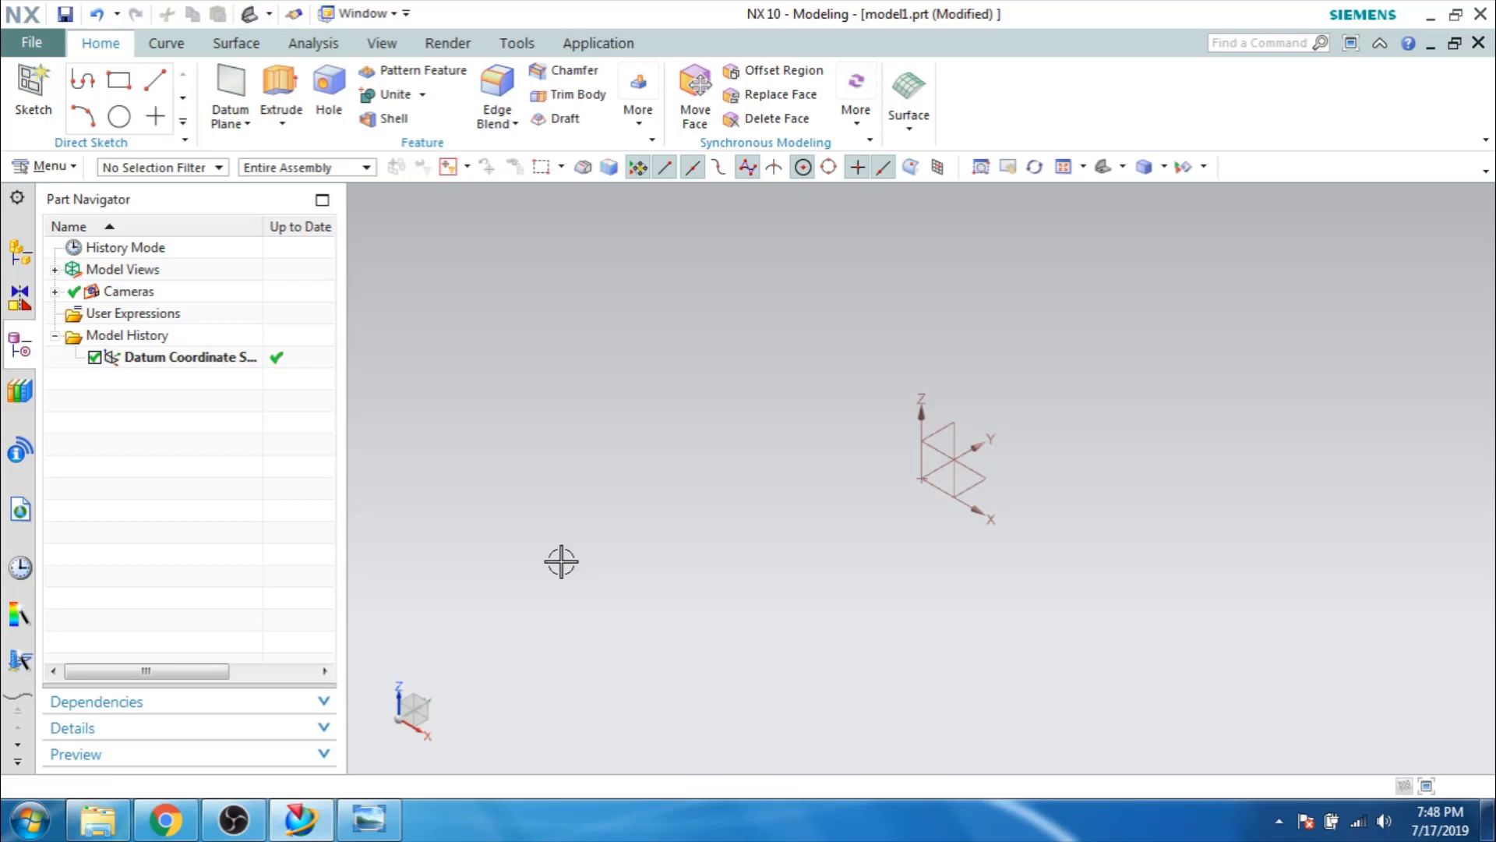
View the Cover reference drawing (104, 90, 6 holes Ø14) in Photo Viewer, then minimize it.
left_click(369, 818)
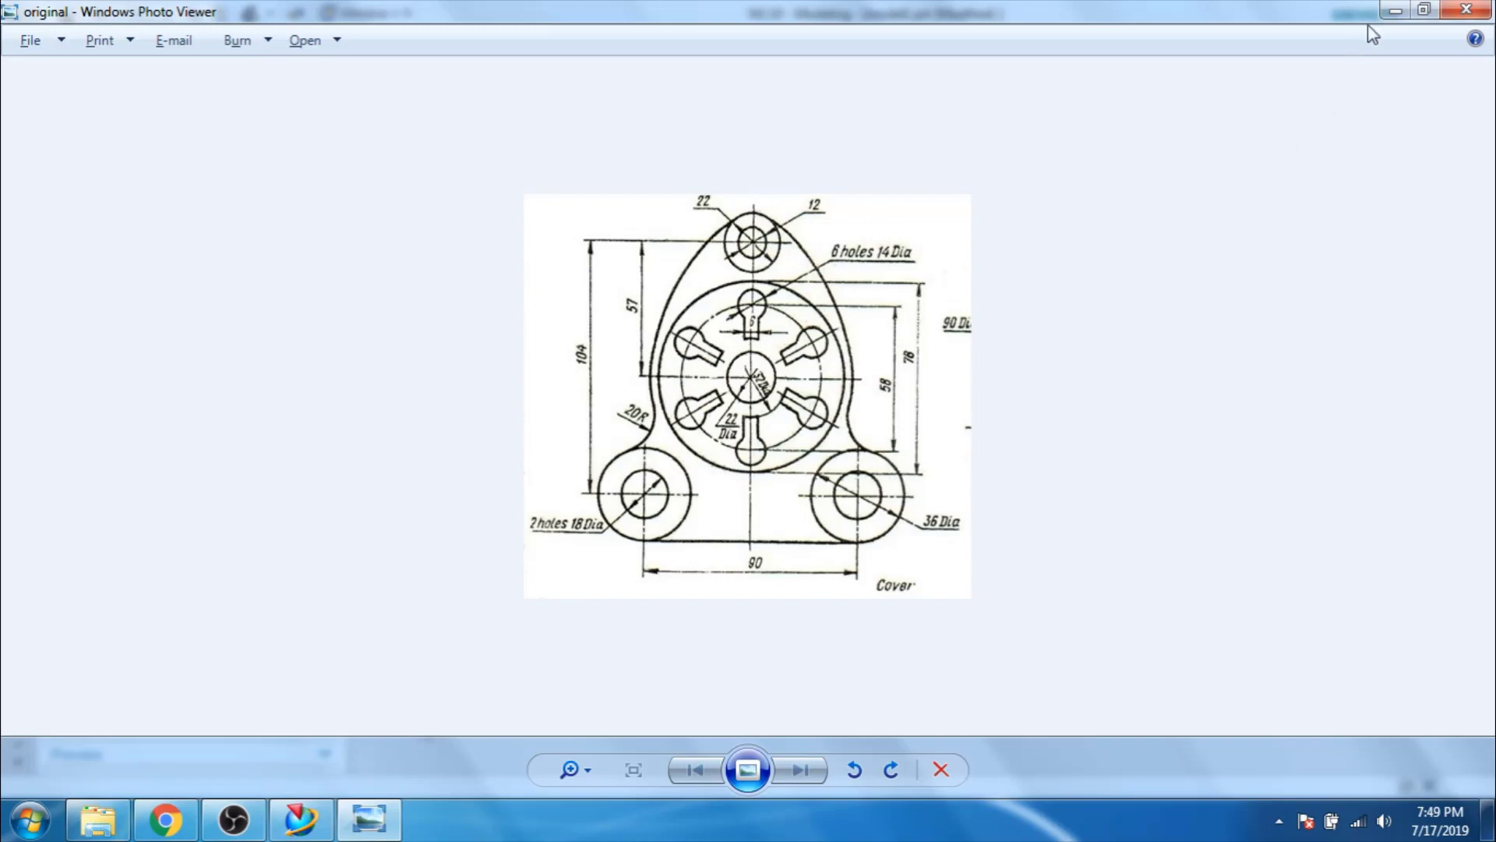
left_click(1394, 11)
Create Sketch (1) on the datum CSYS plane and enter sketch mode, checking the drawing again.
left_click(32, 92)
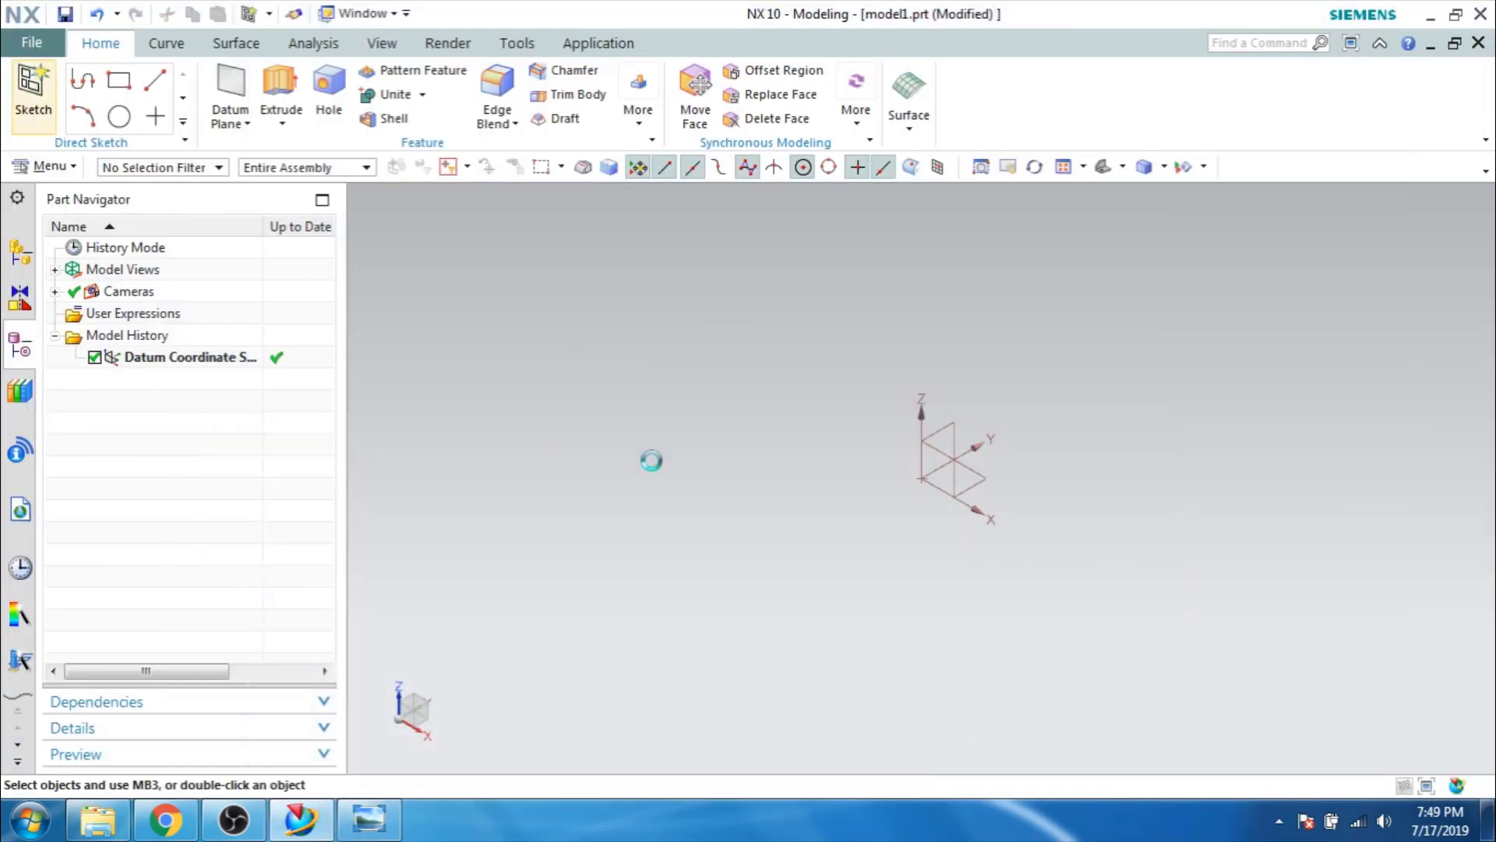
left_click(949, 427)
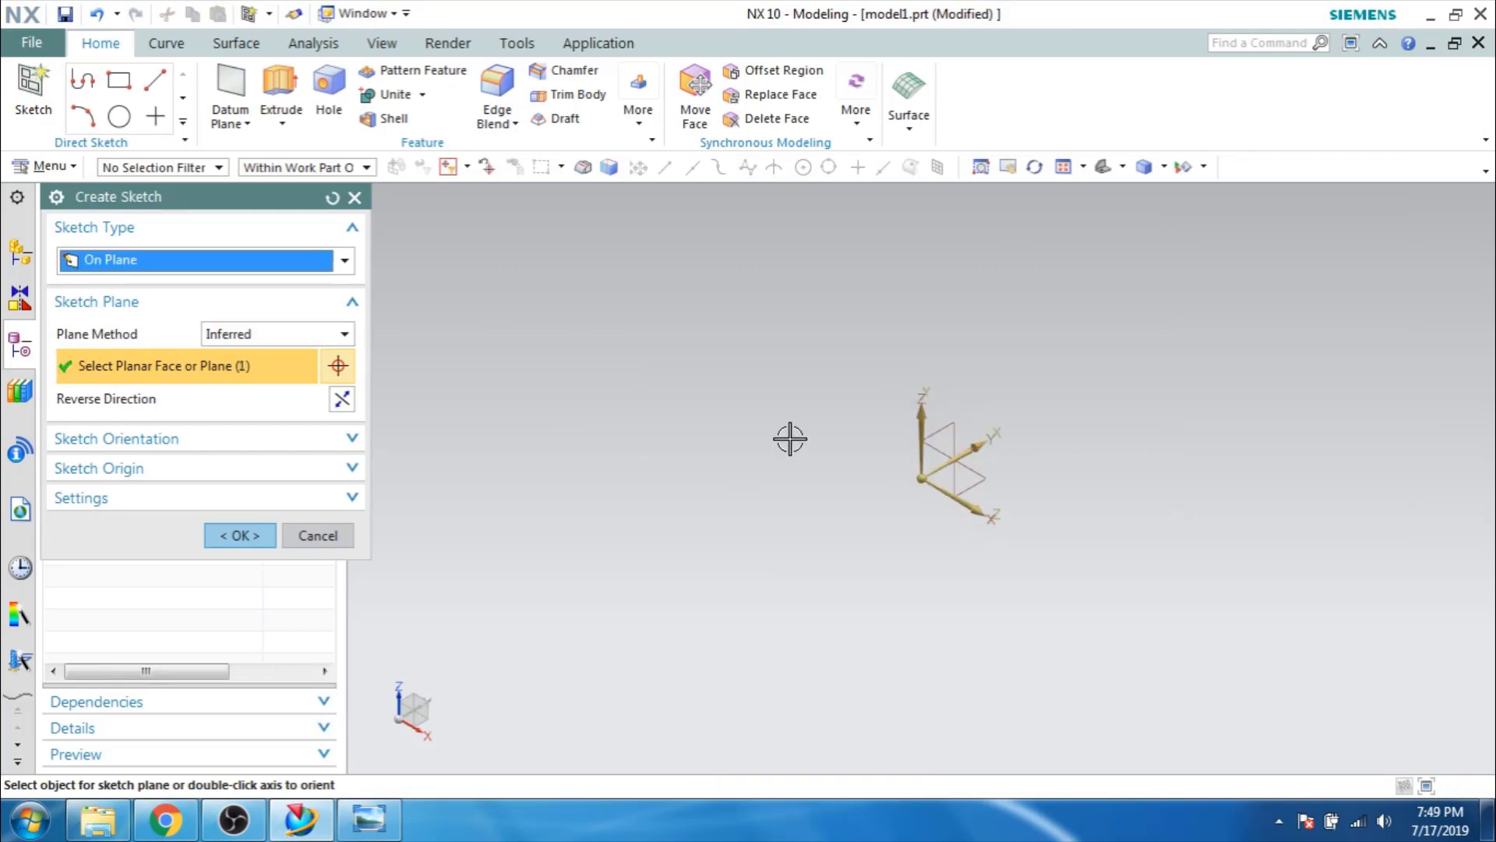
middle_click(789, 439)
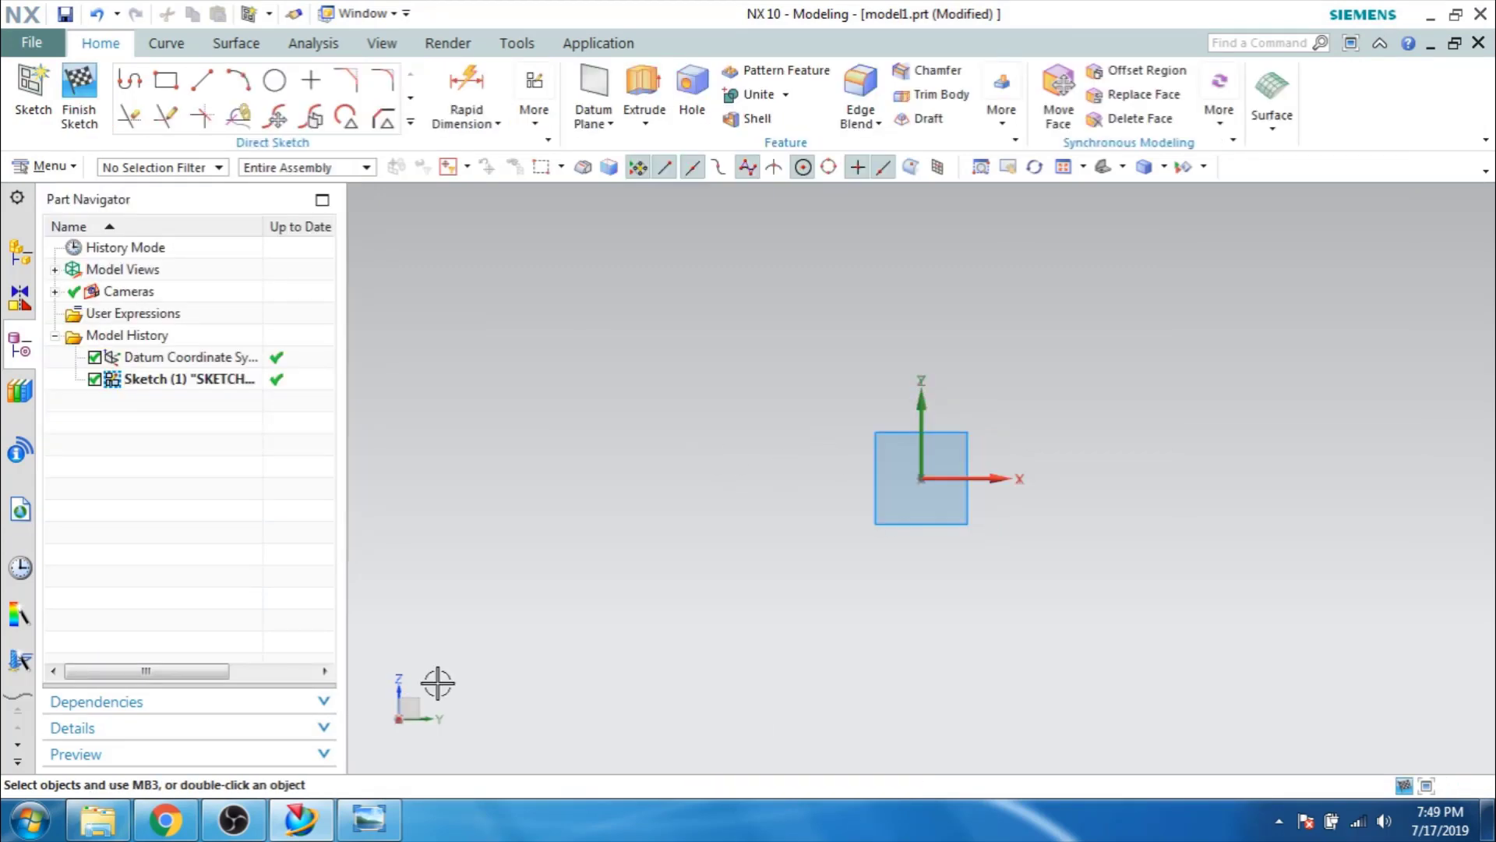
key("alt+Tab")
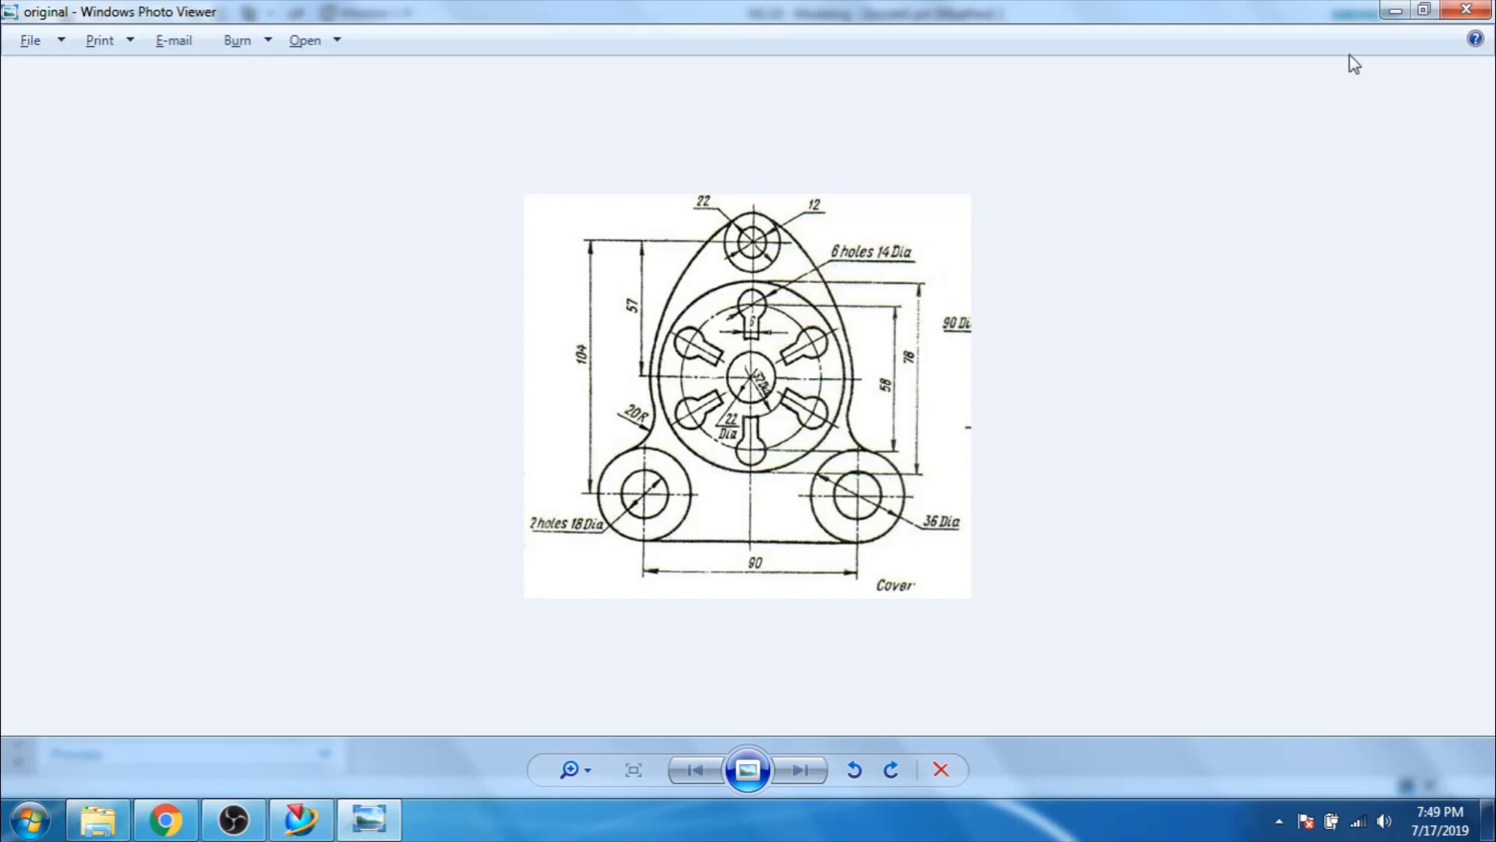
left_click(1395, 11)
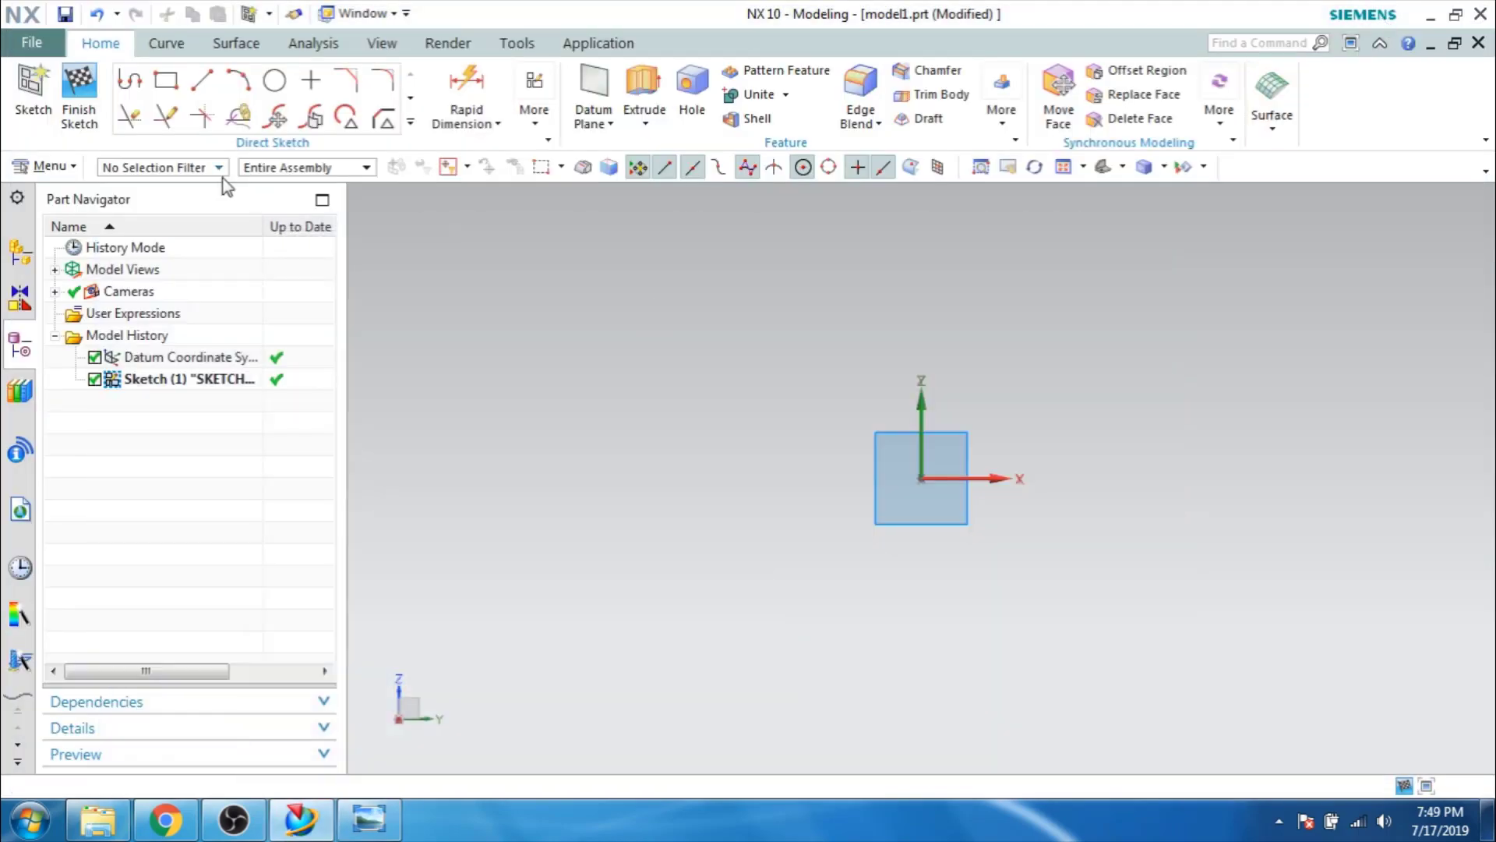
left_click(274, 80)
Draw concentric Ø18 and Ø36 circles and drag them down-left.
left_click(695, 471)
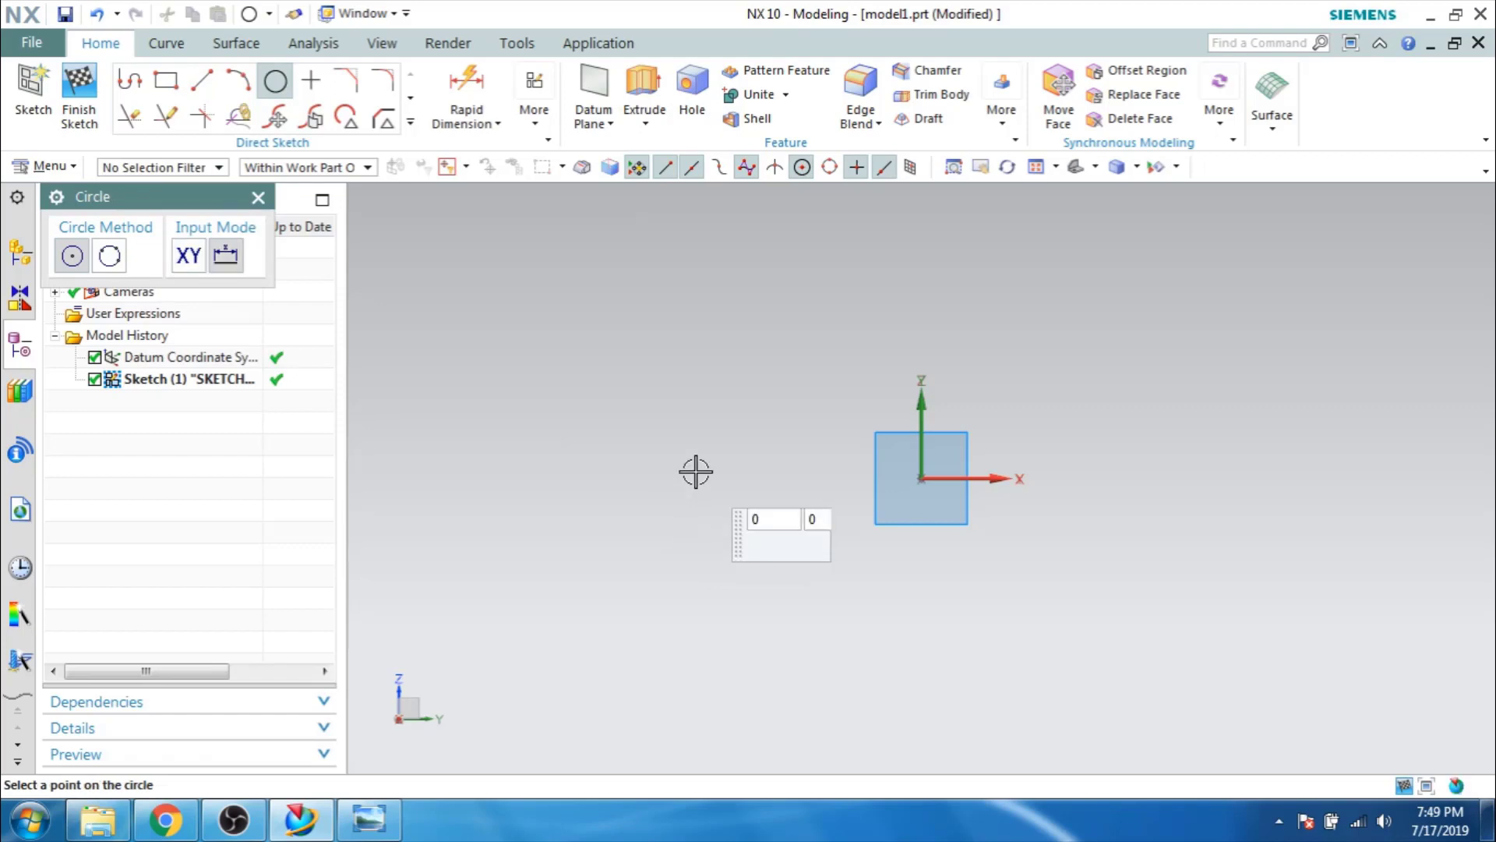
type("18")
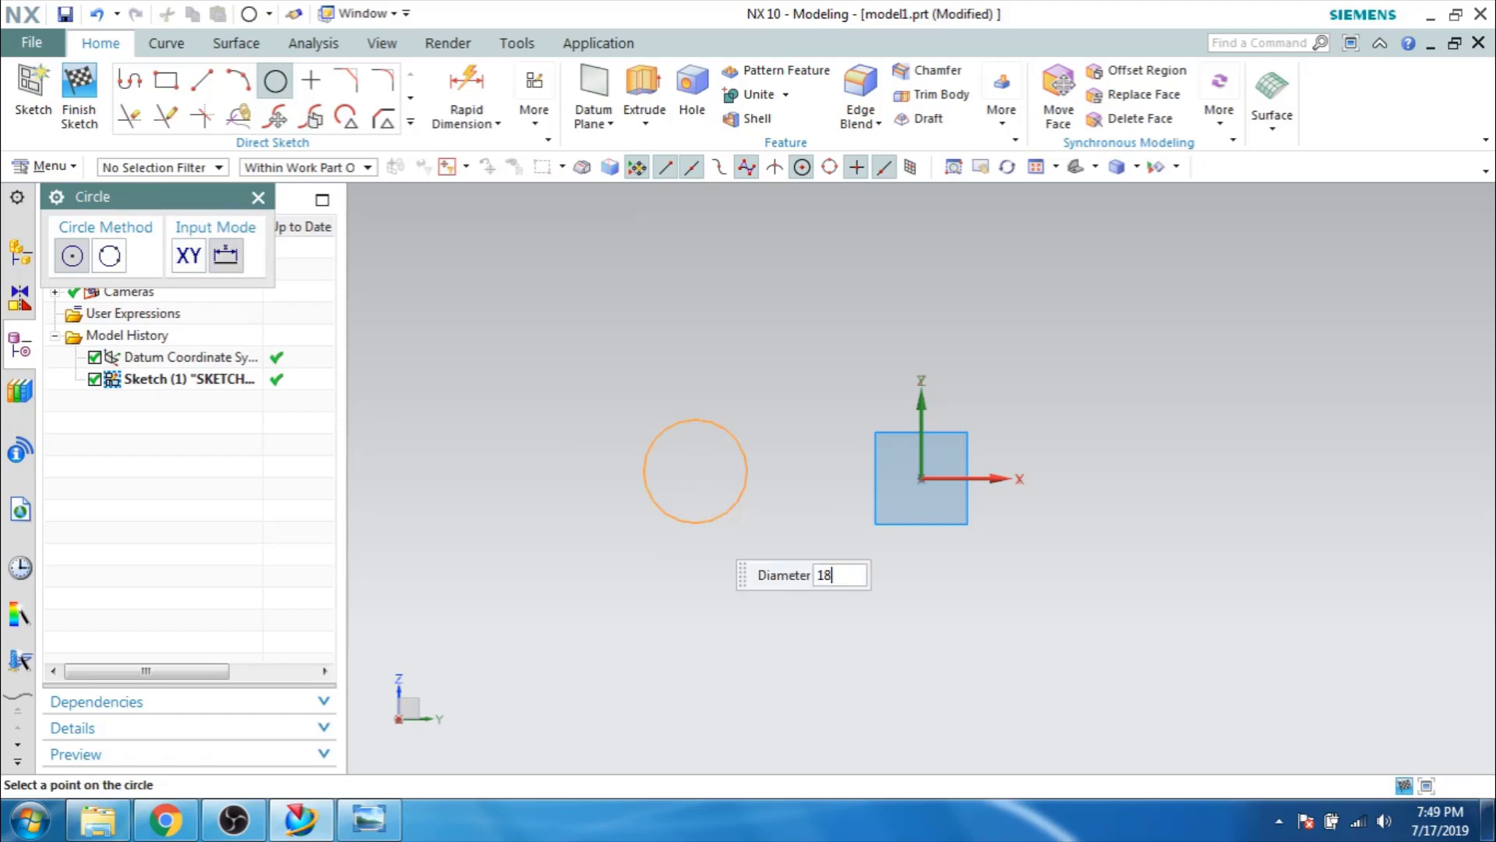
key("Return")
type("36")
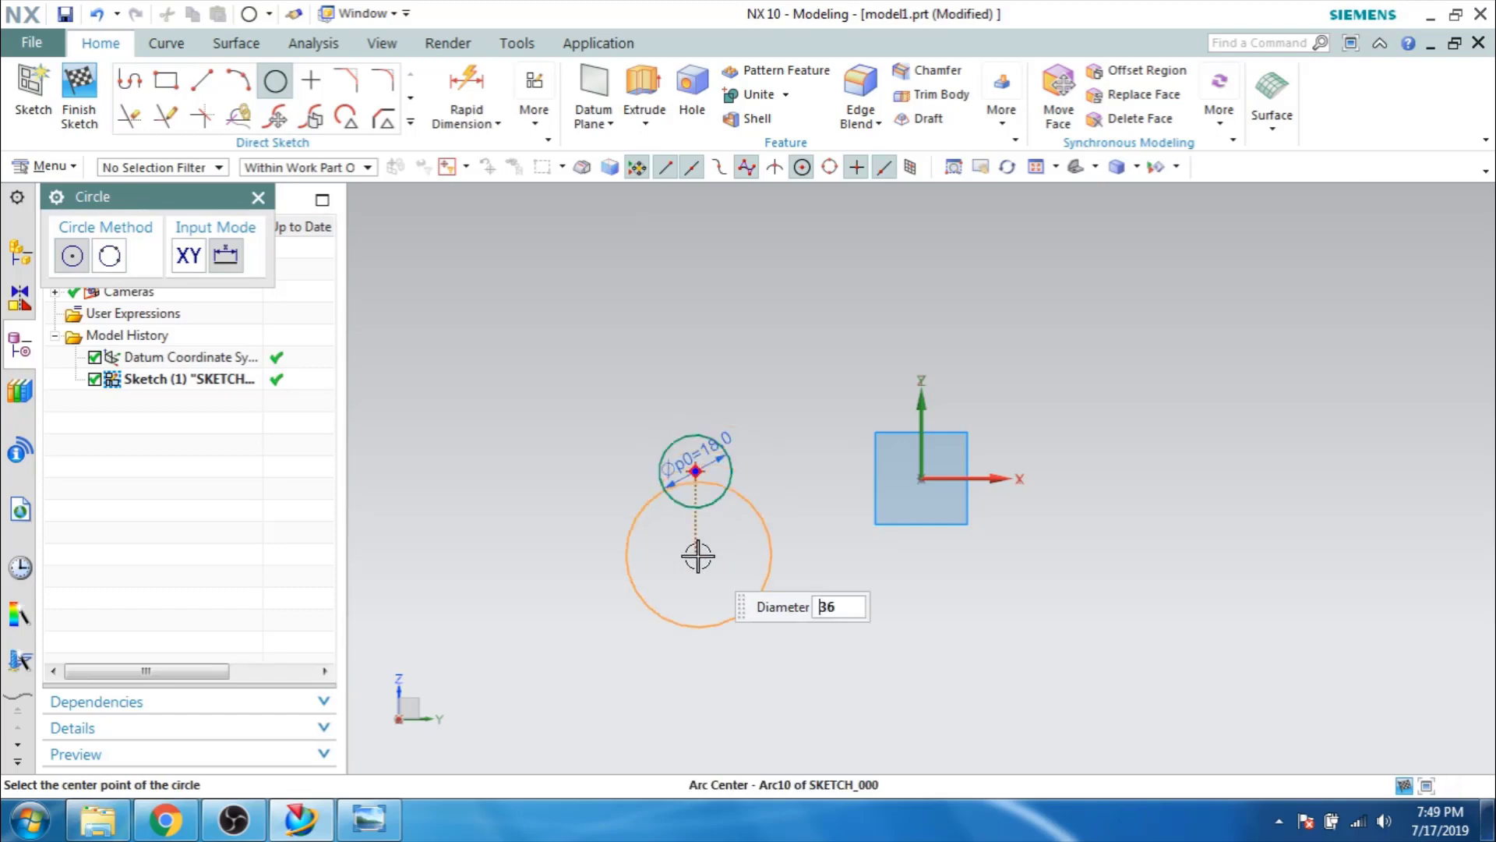
left_click(695, 472)
key("Escape")
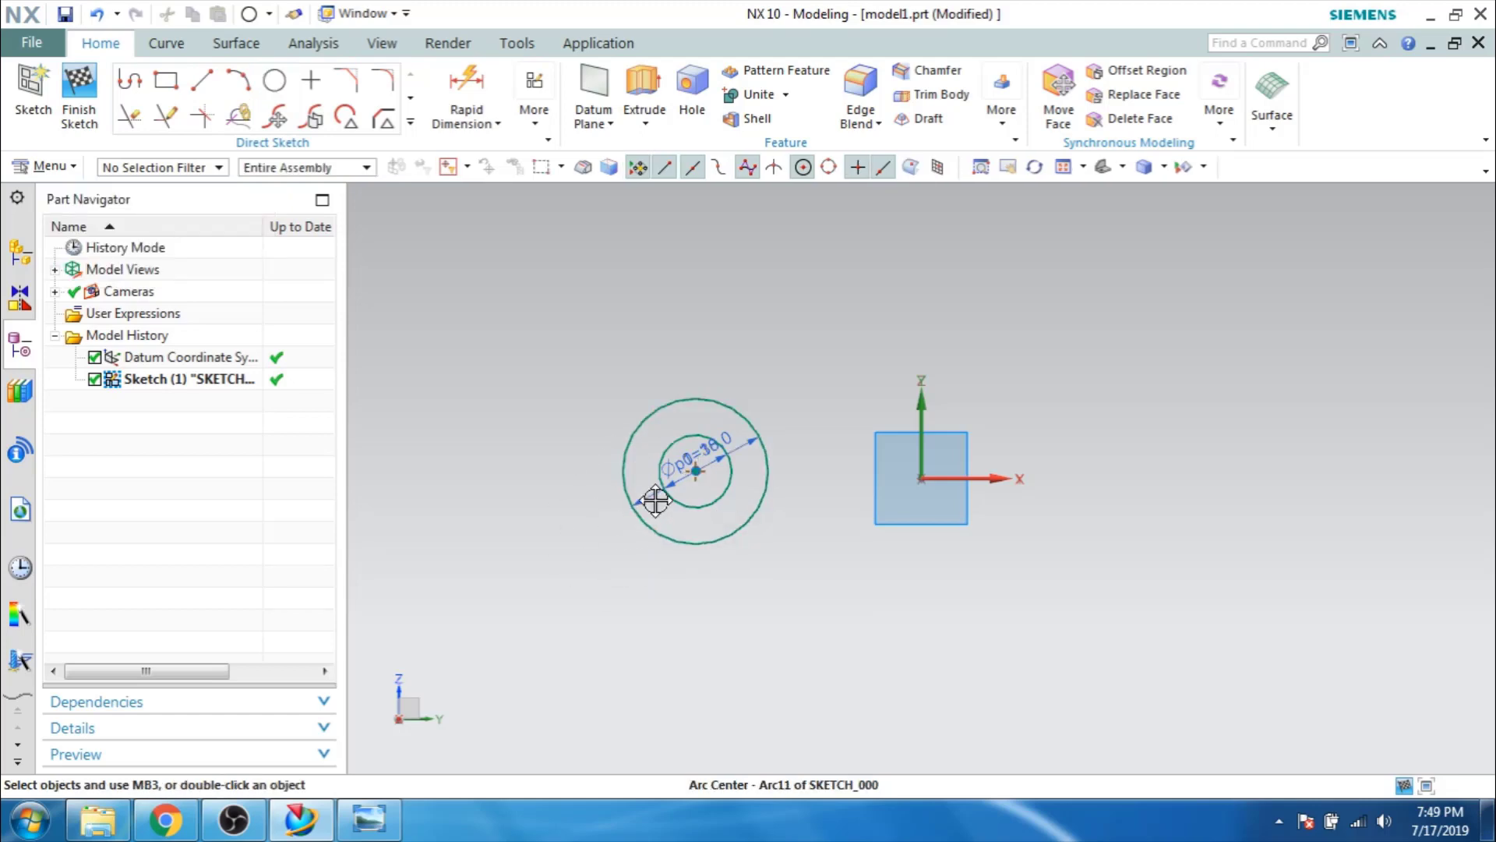
left_click_drag(697, 472, 659, 514)
Constrain the circles' centre Point on Curve onto the X axis.
key("o")
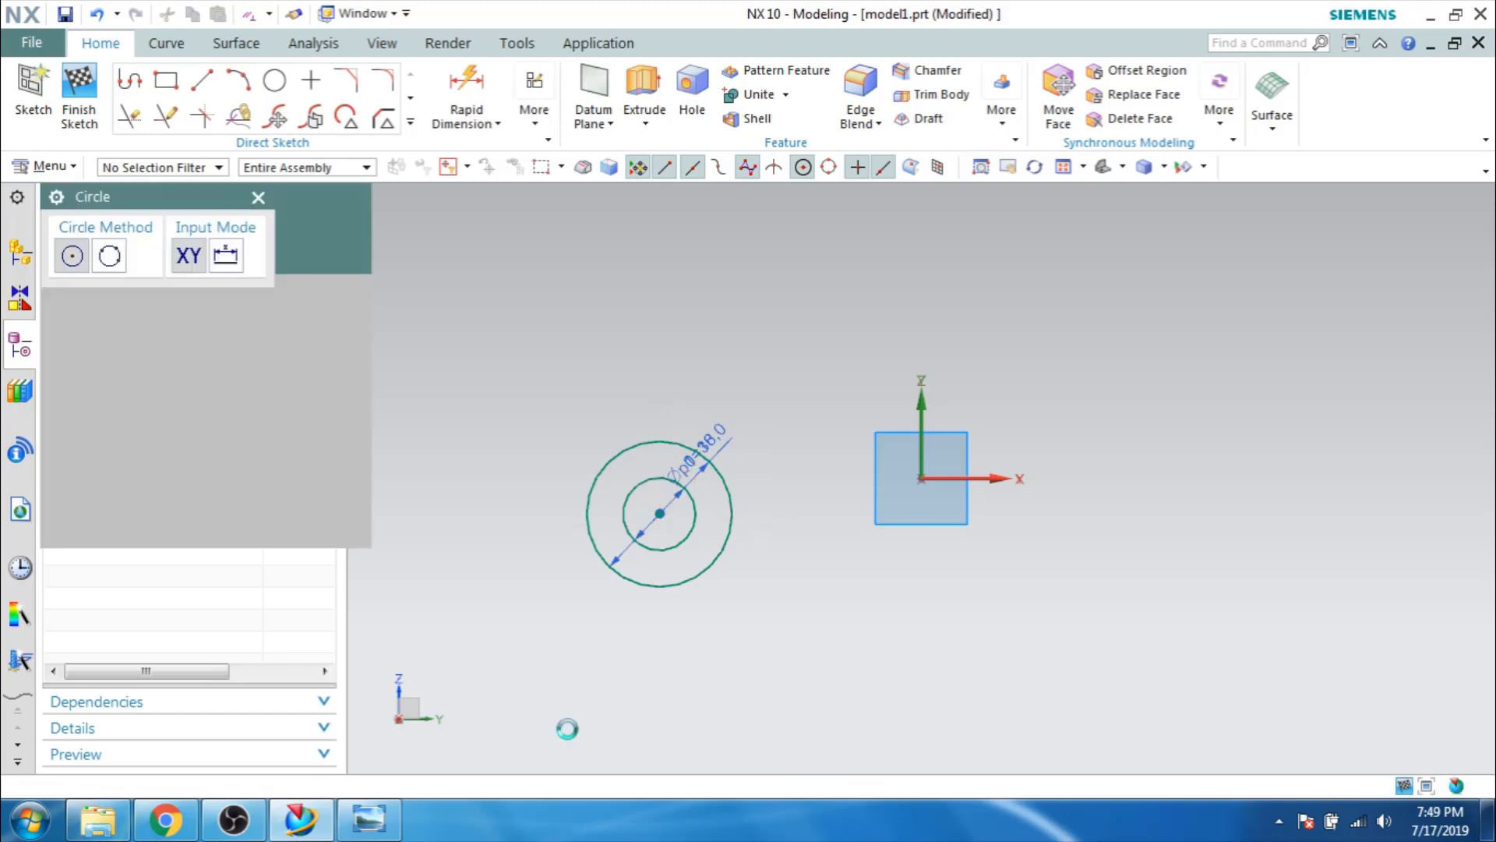
key("c")
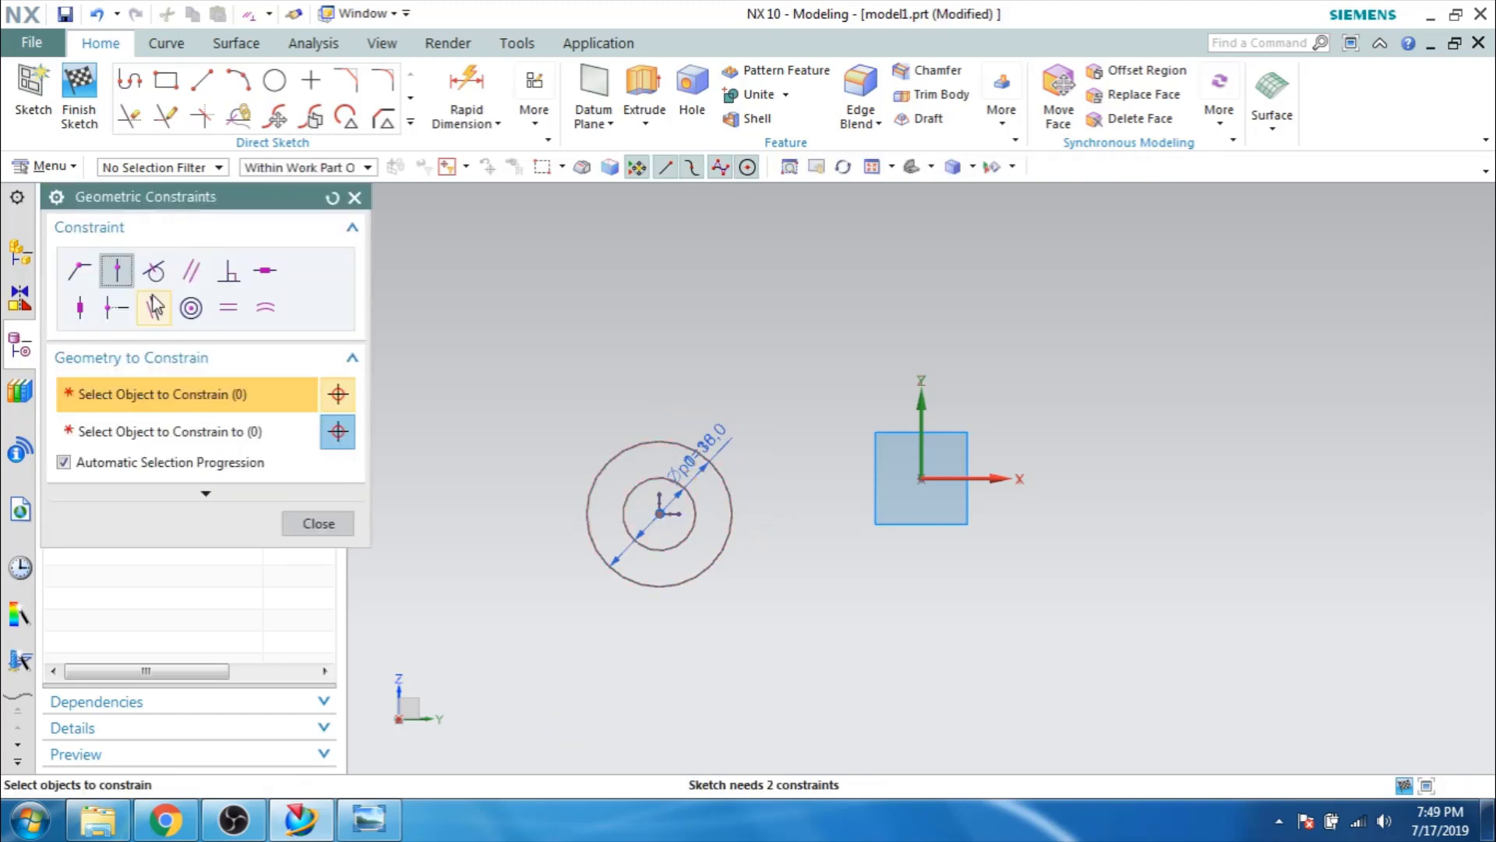
left_click(660, 515)
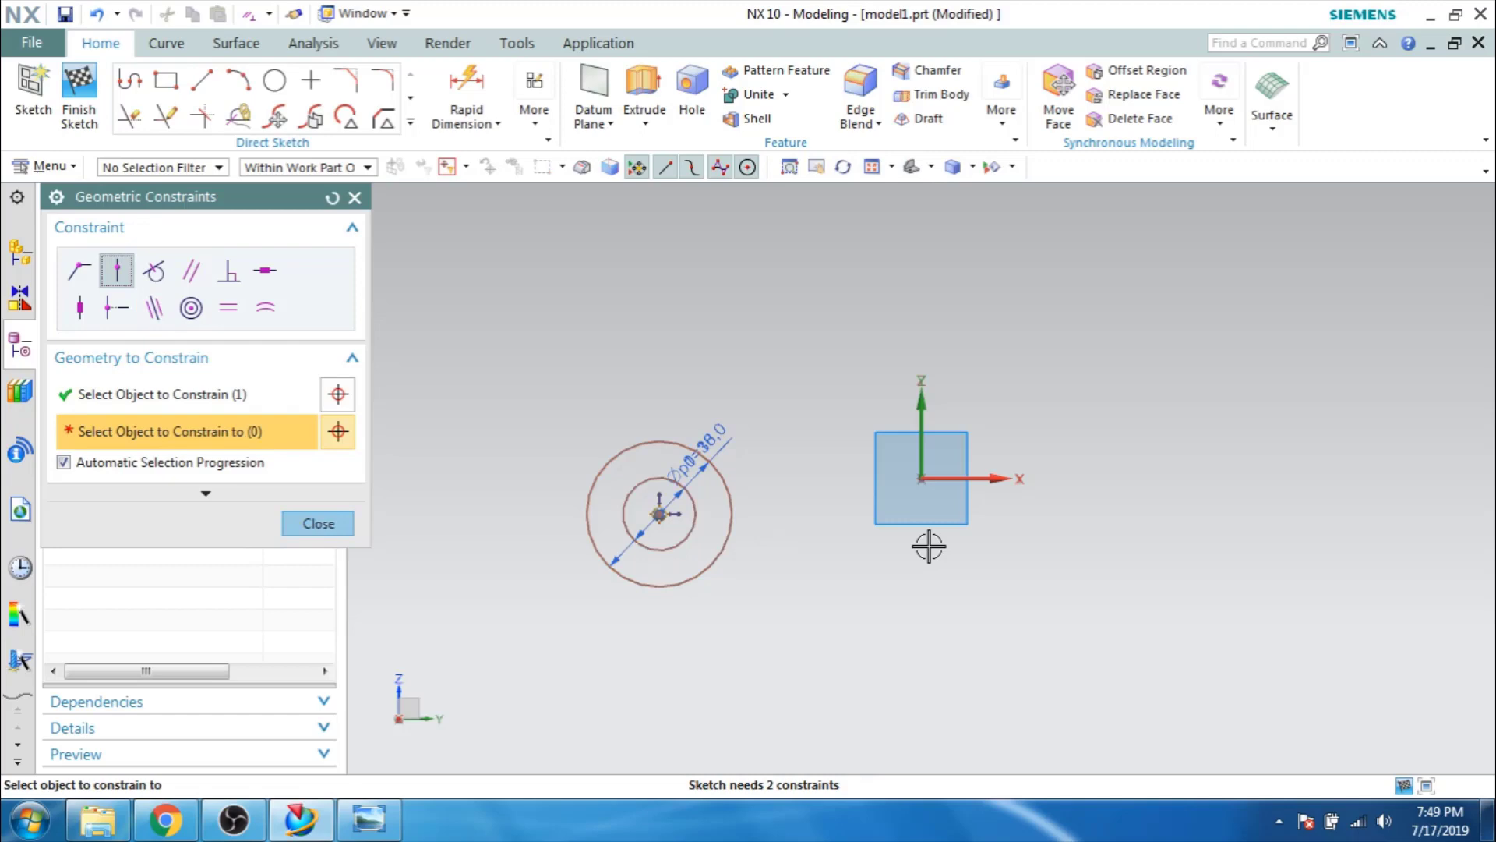
key("Escape")
left_click(389, 823)
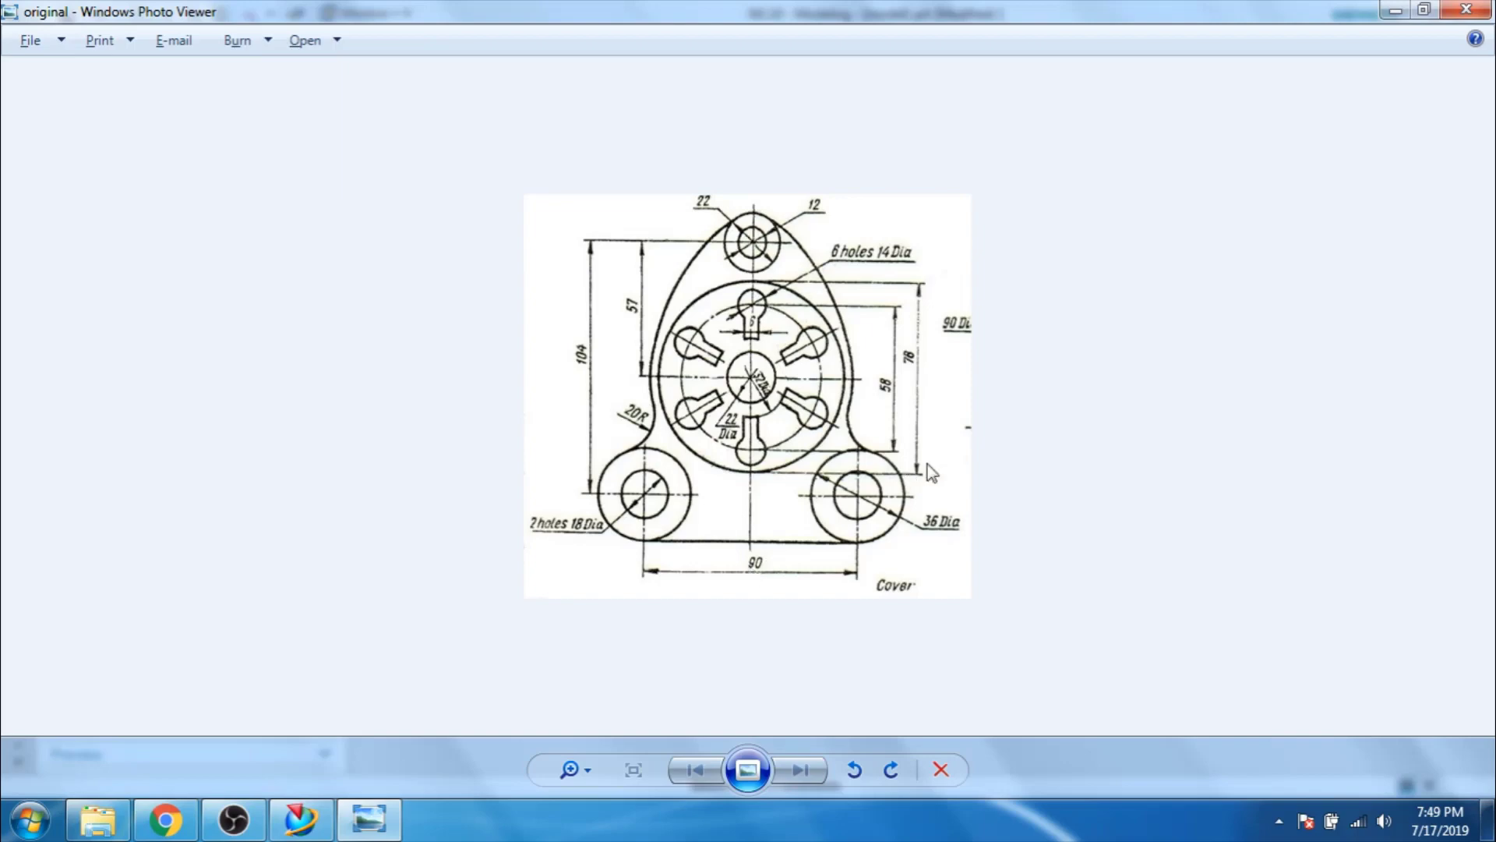
key("alt+Tab")
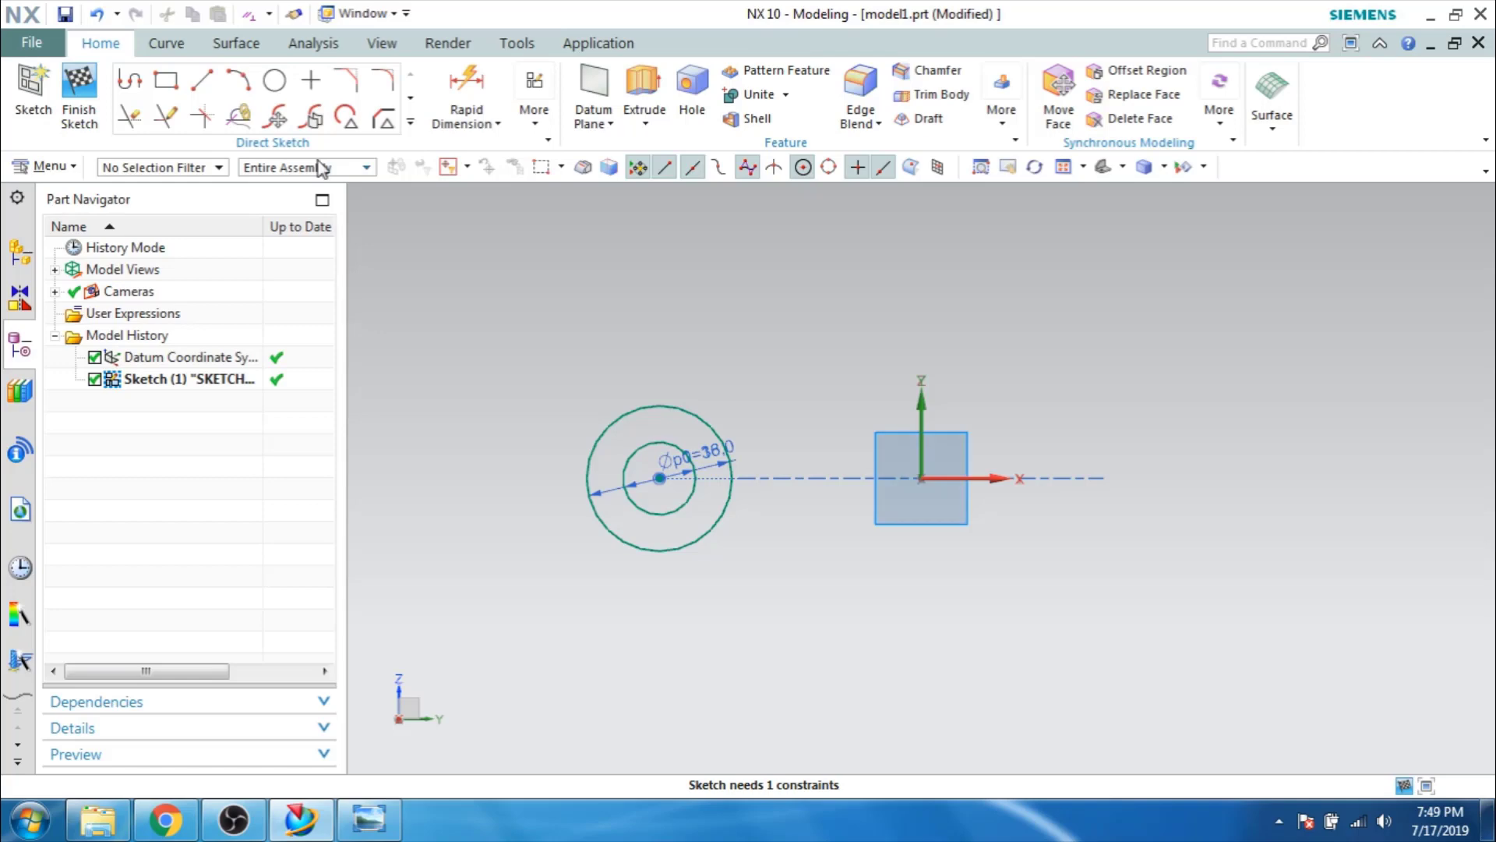
Add a 45 linear dimension from the circles' centre to the vertical datum axis.
left_click(467, 121)
left_click(472, 173)
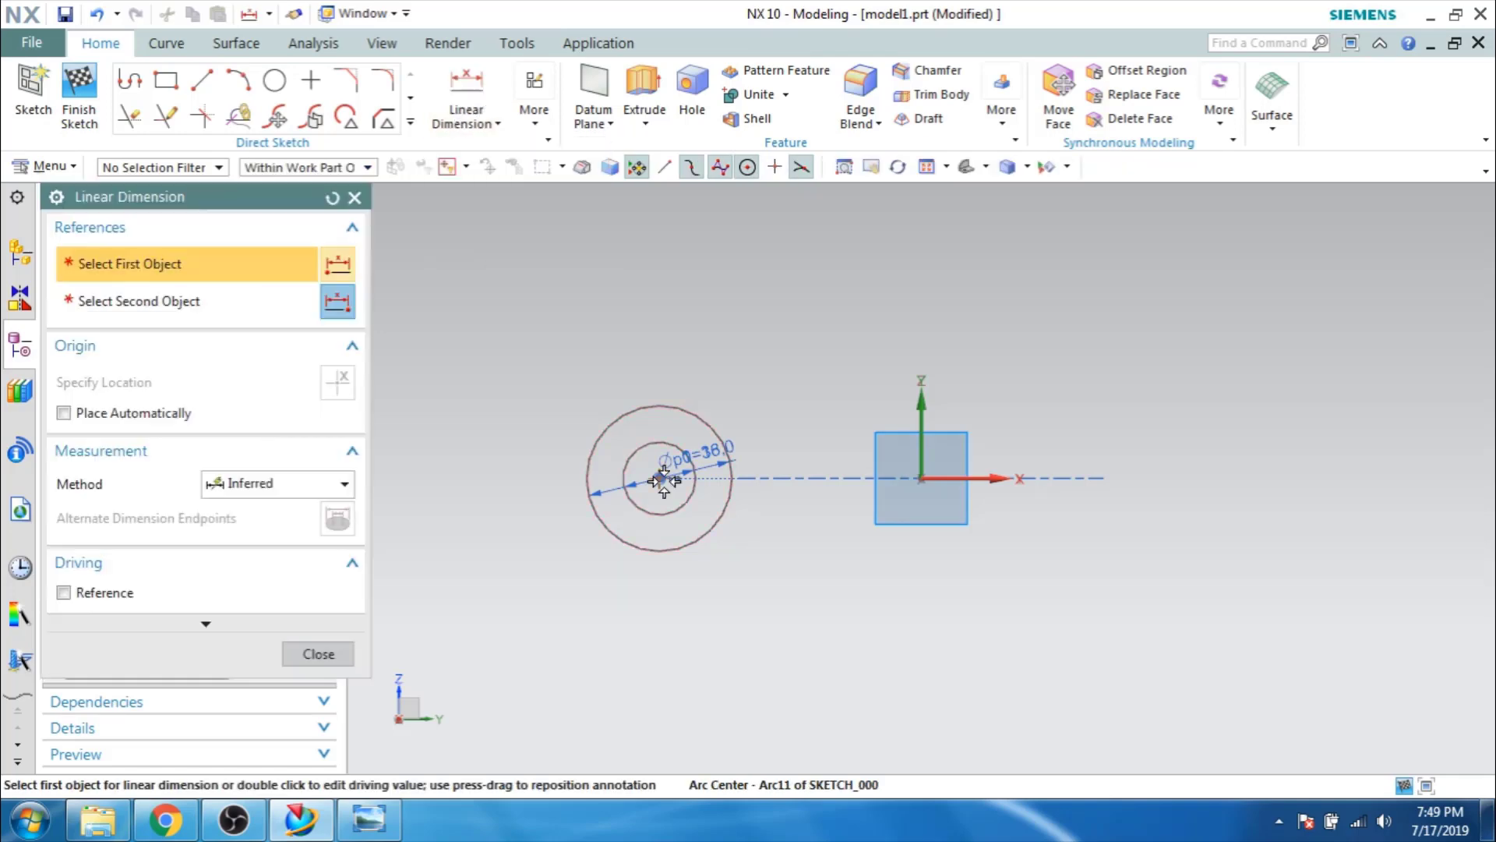
left_click(662, 480)
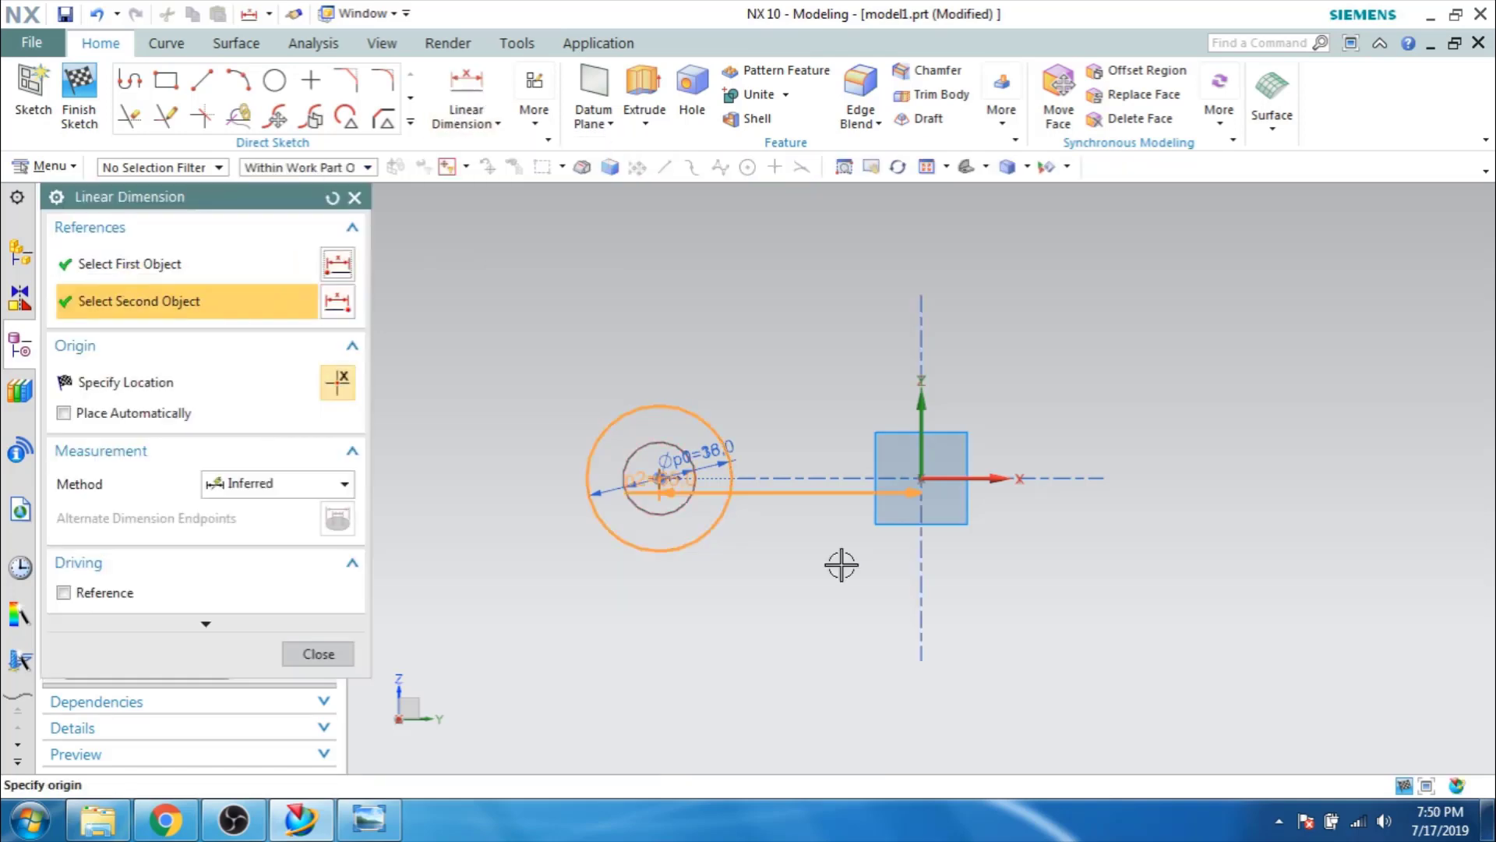
left_click(921, 545)
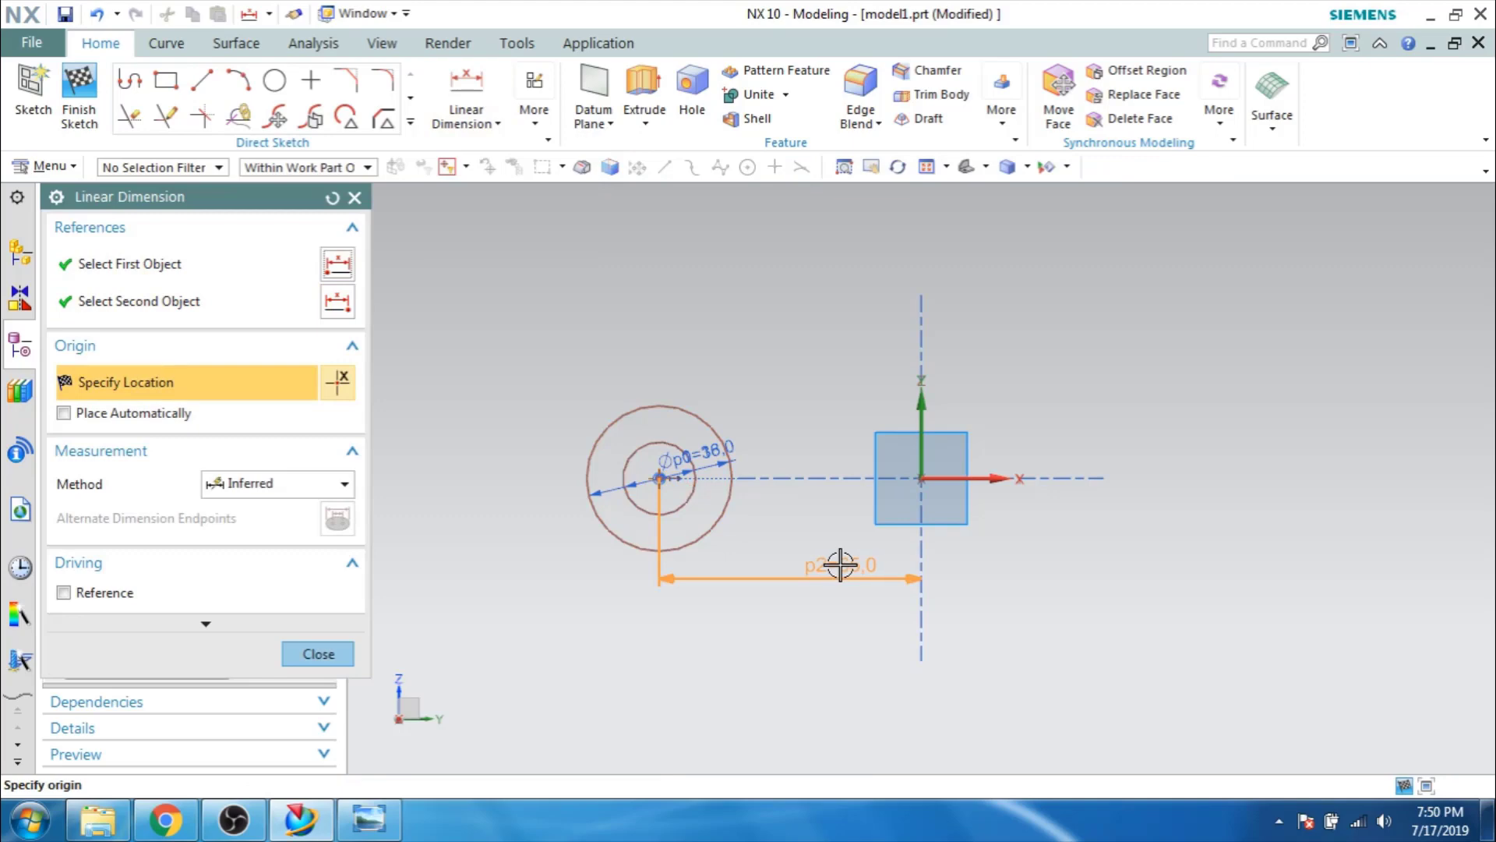
left_click(841, 564)
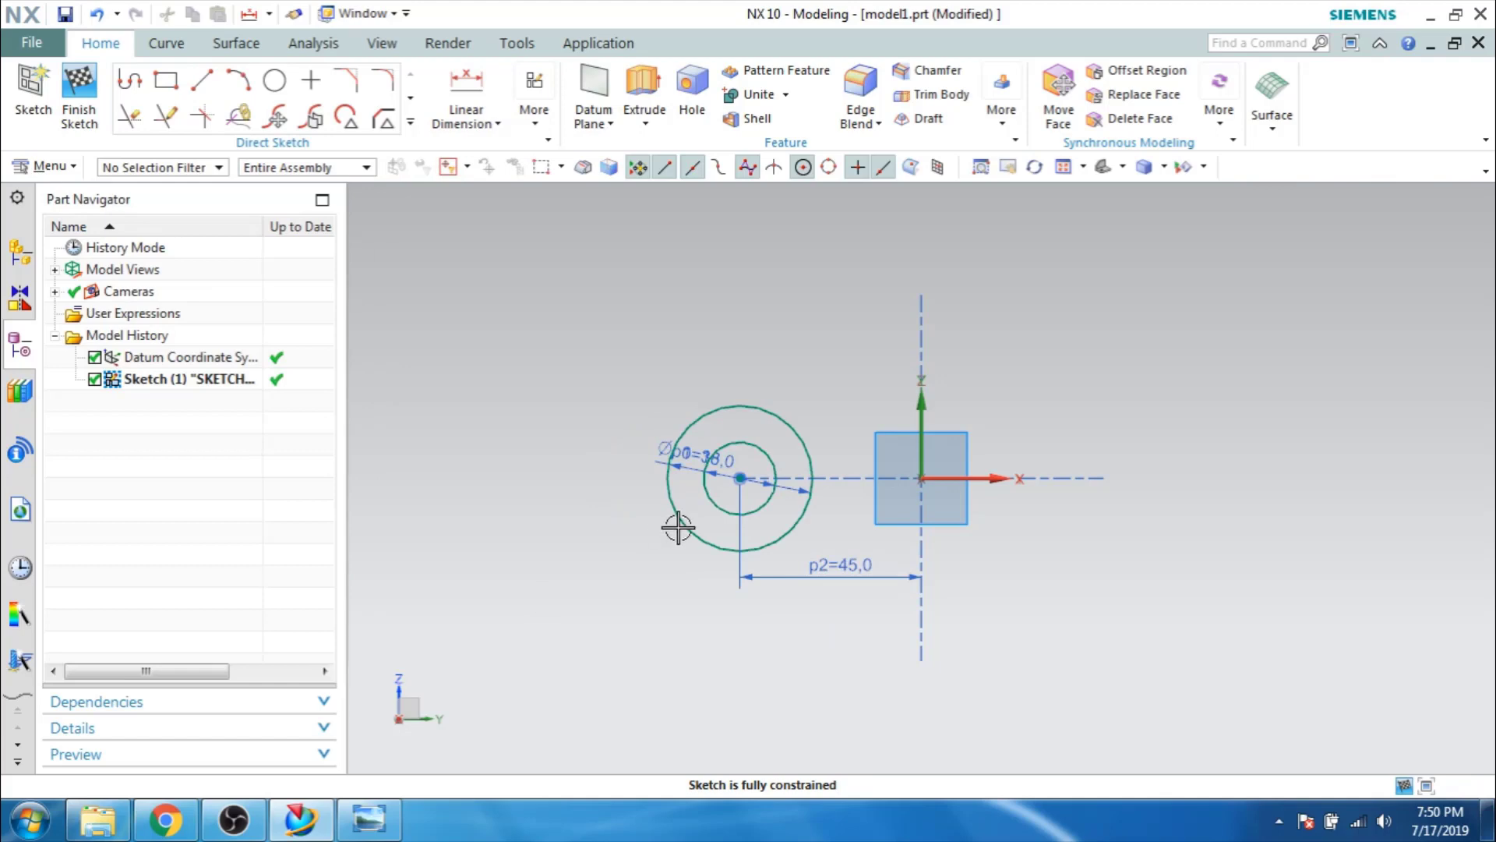
key("alt+Tab")
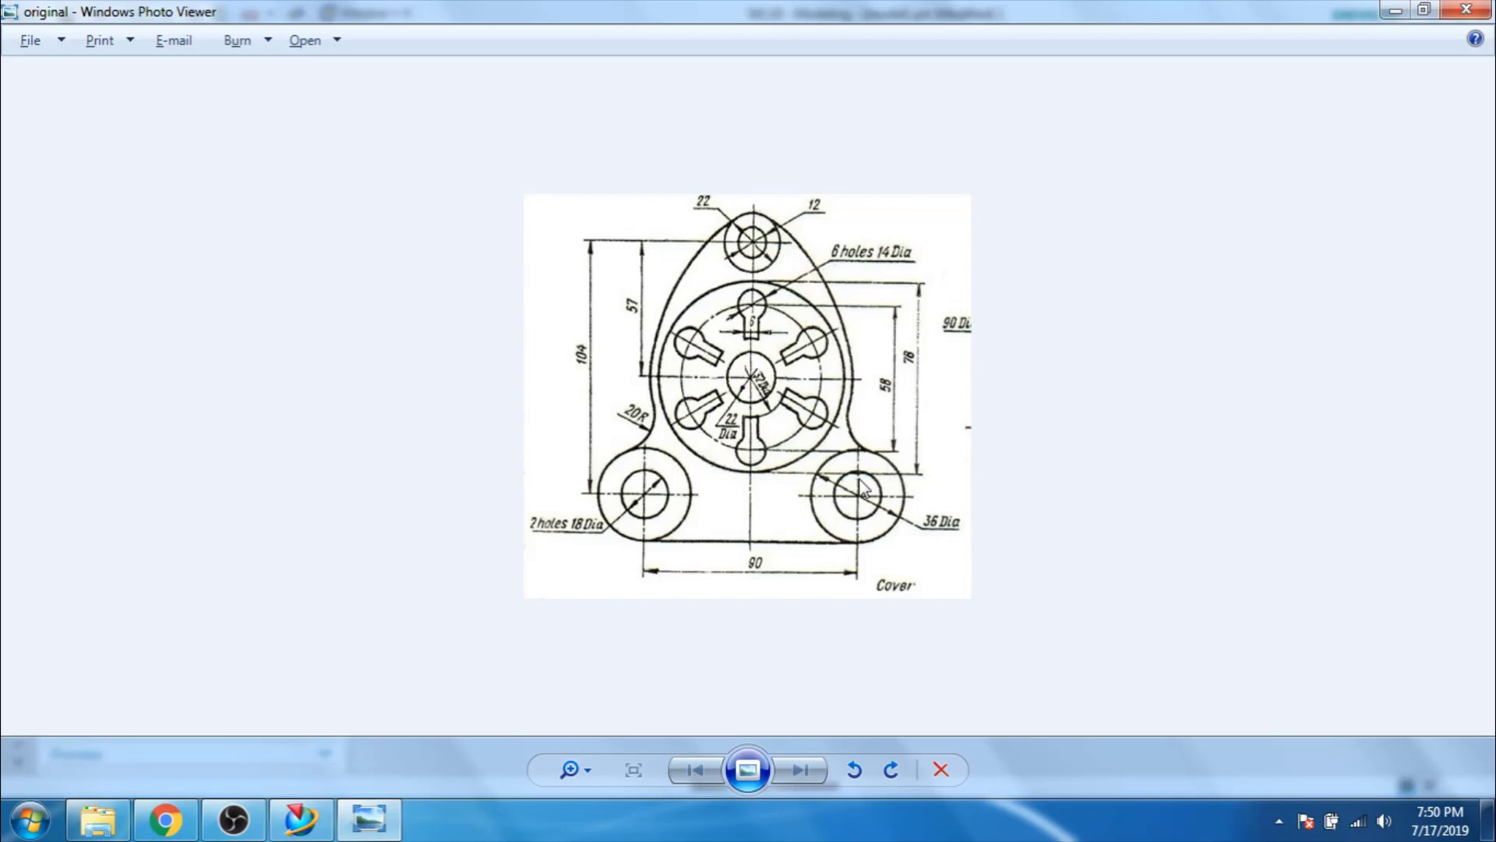
left_click(1395, 10)
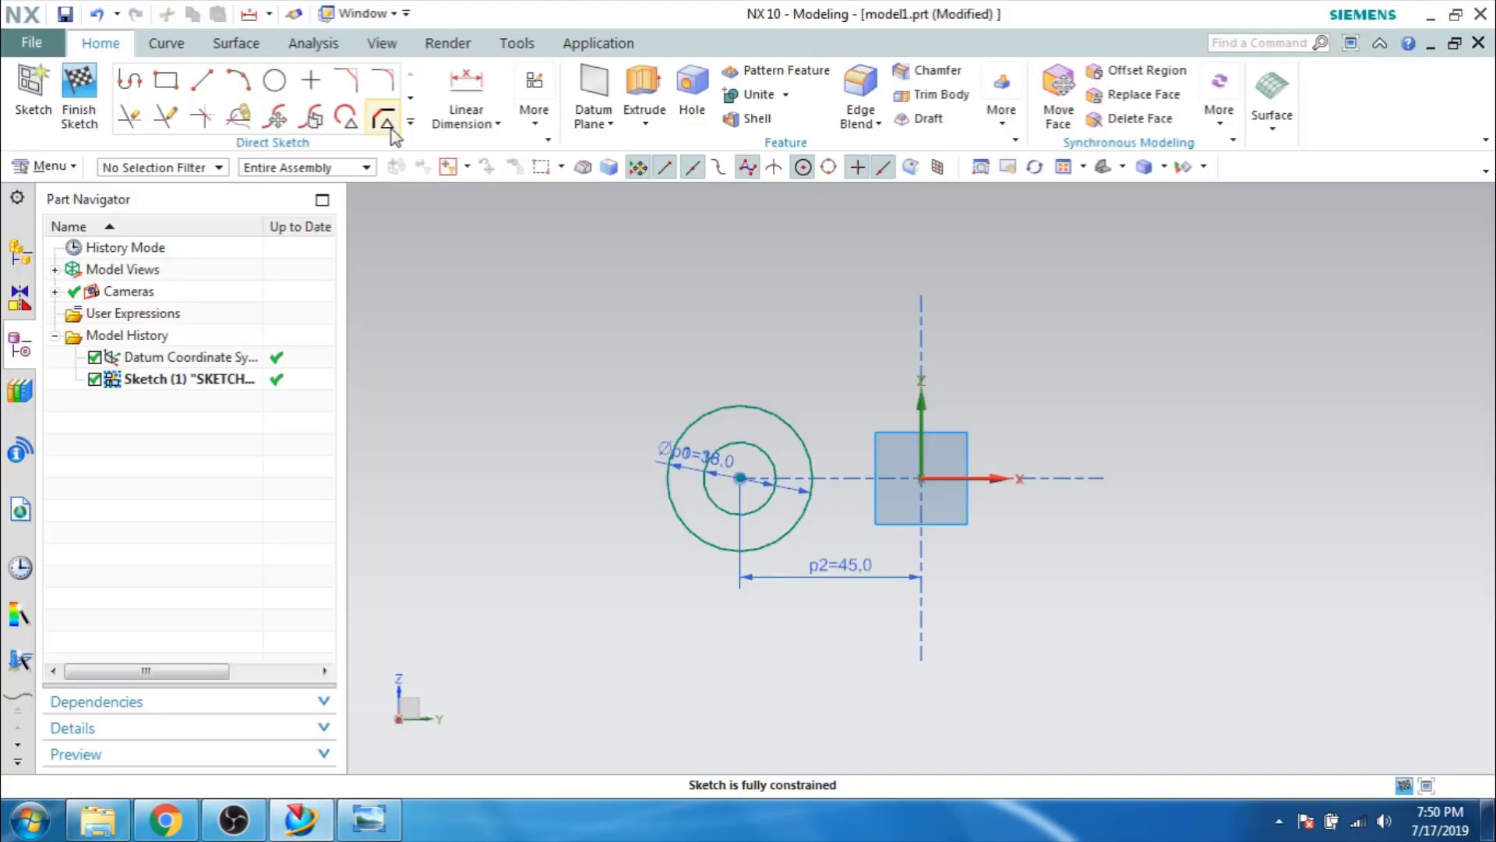
Mirror the Ø18 and Ø36 circles across the XZ datum plane, then view the drawing.
left_click(387, 123)
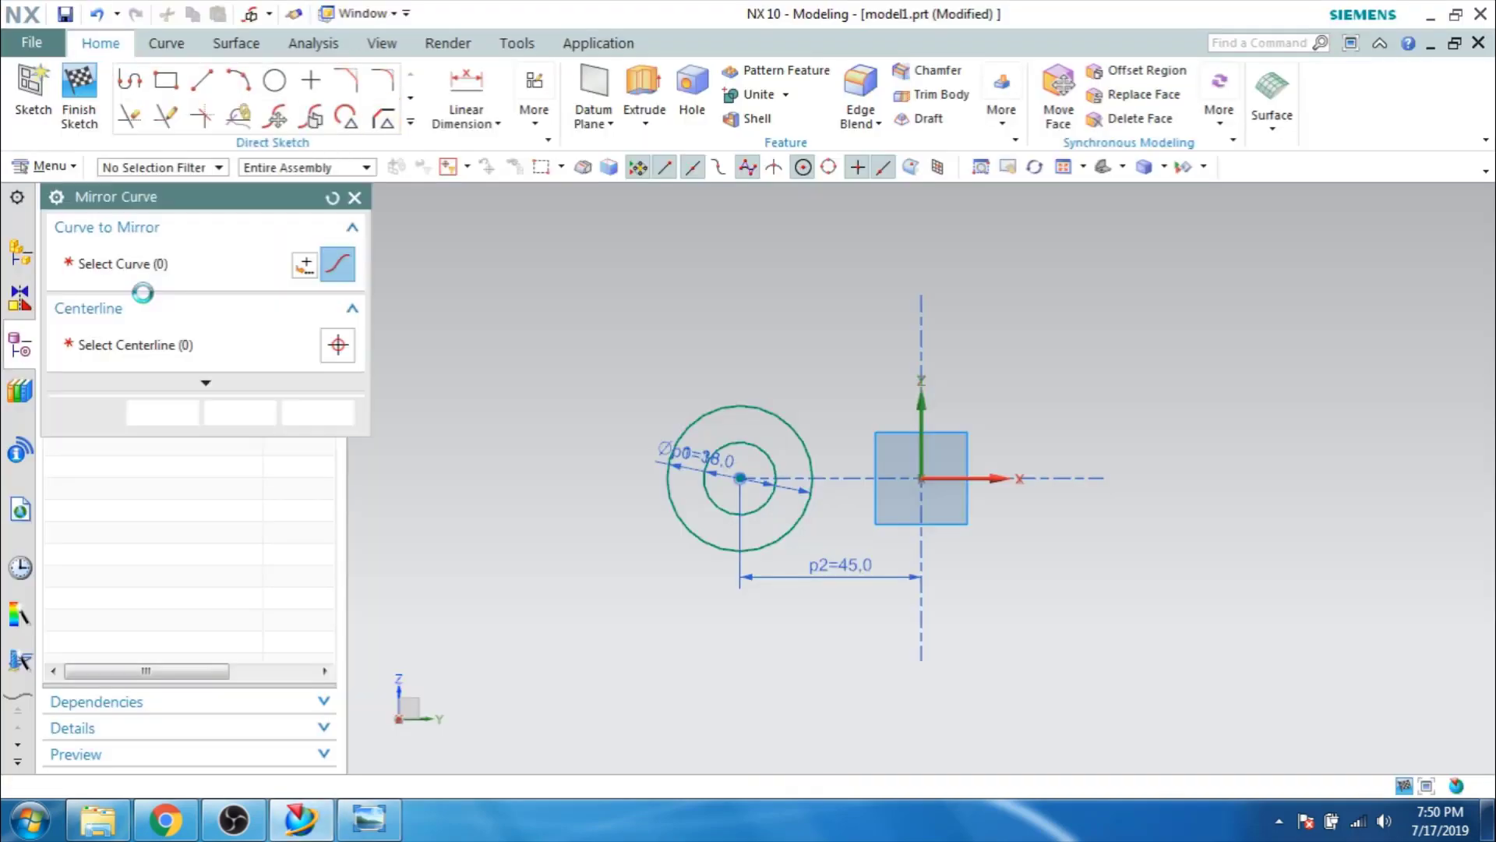
left_click(140, 331)
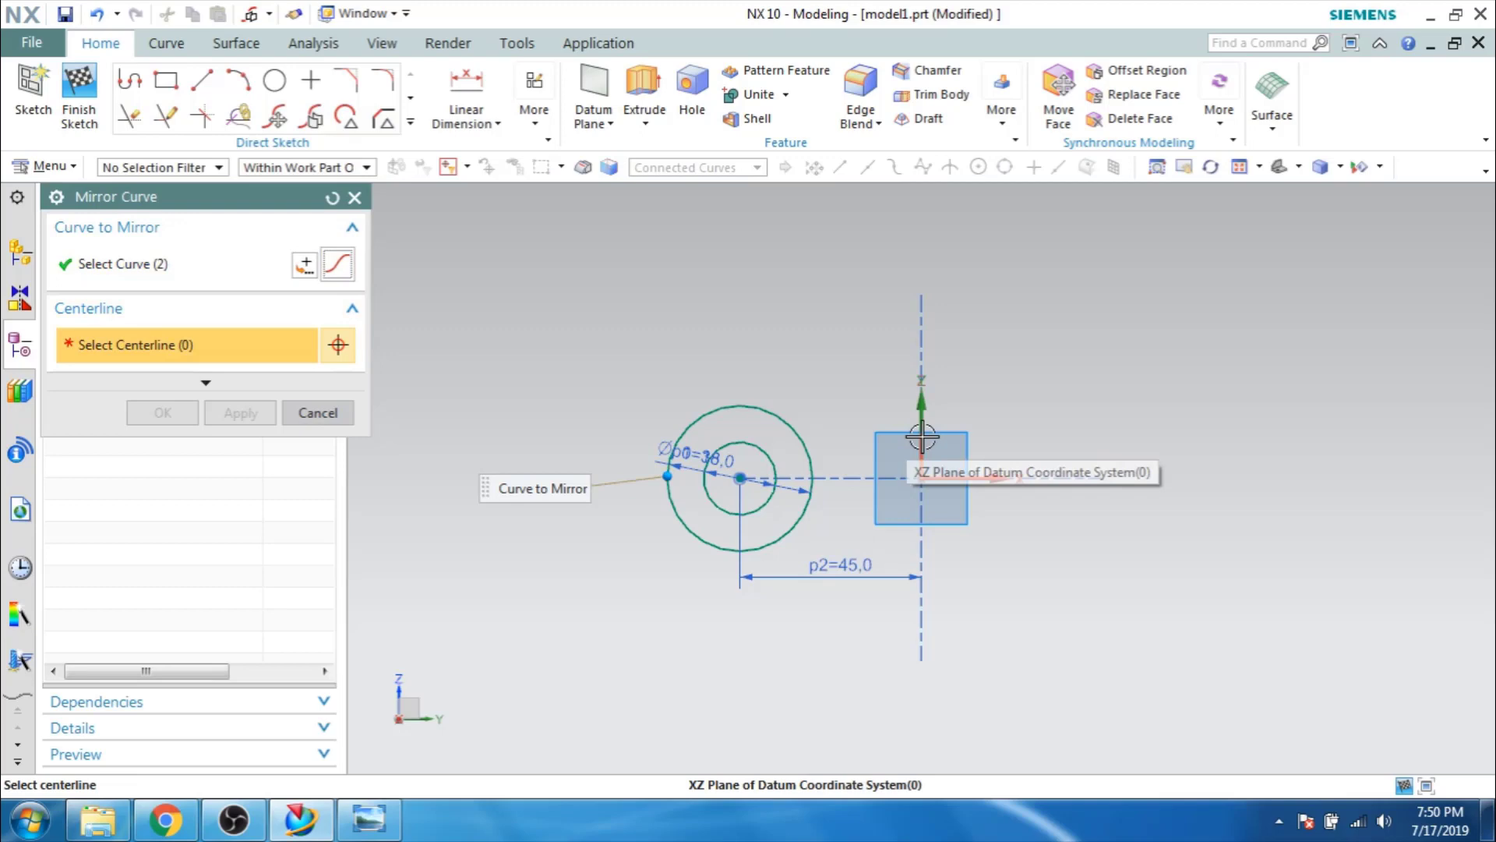
left_click(921, 438)
middle_click(922, 438)
key("alt+Tab")
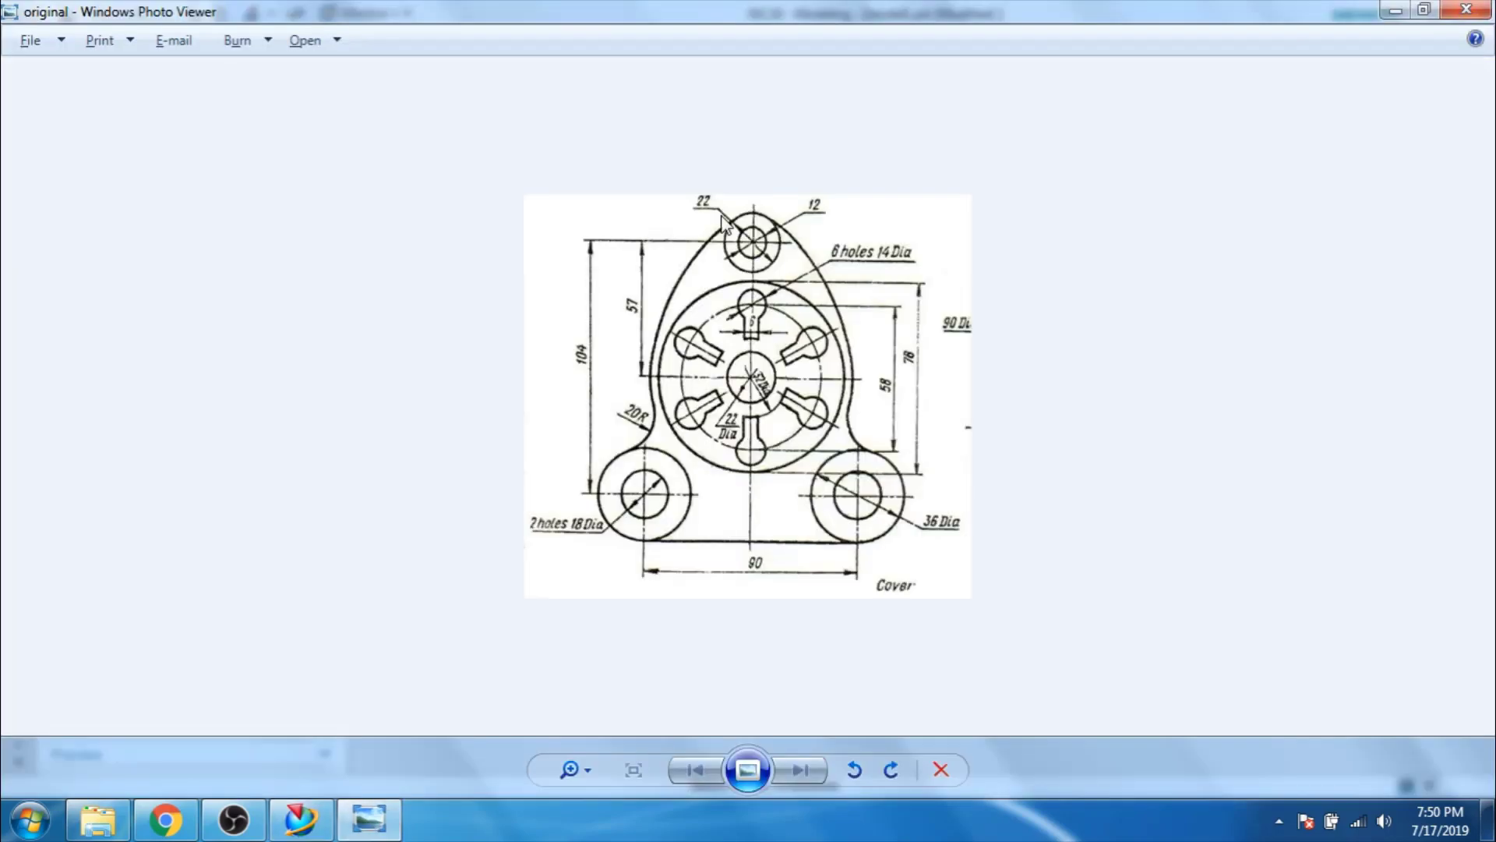
Draw concentric Ø12 and Ø22 circles above the lower holes.
left_click(1395, 13)
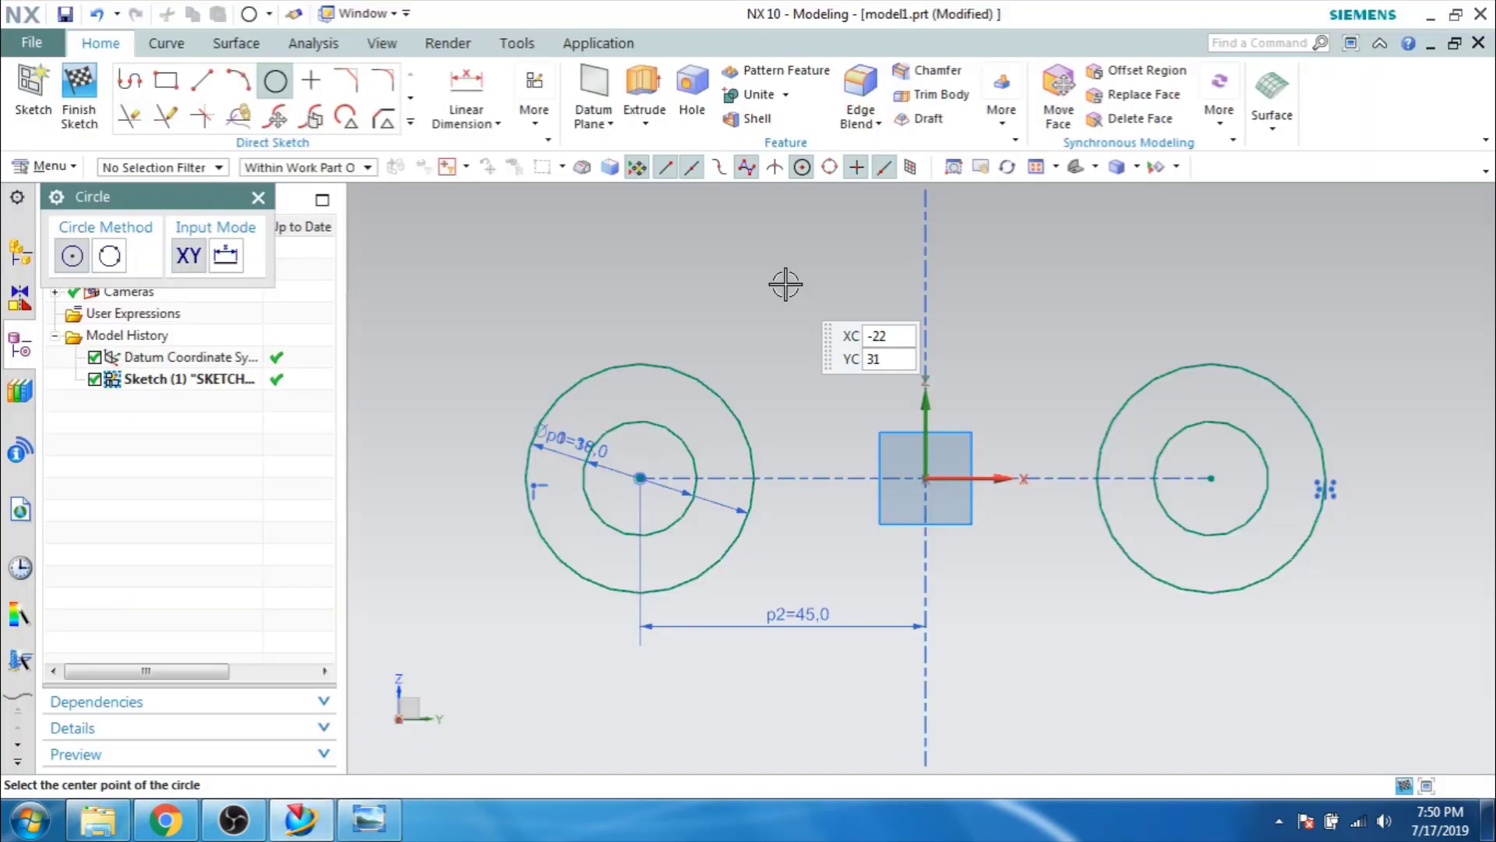
left_click(785, 283)
type("1")
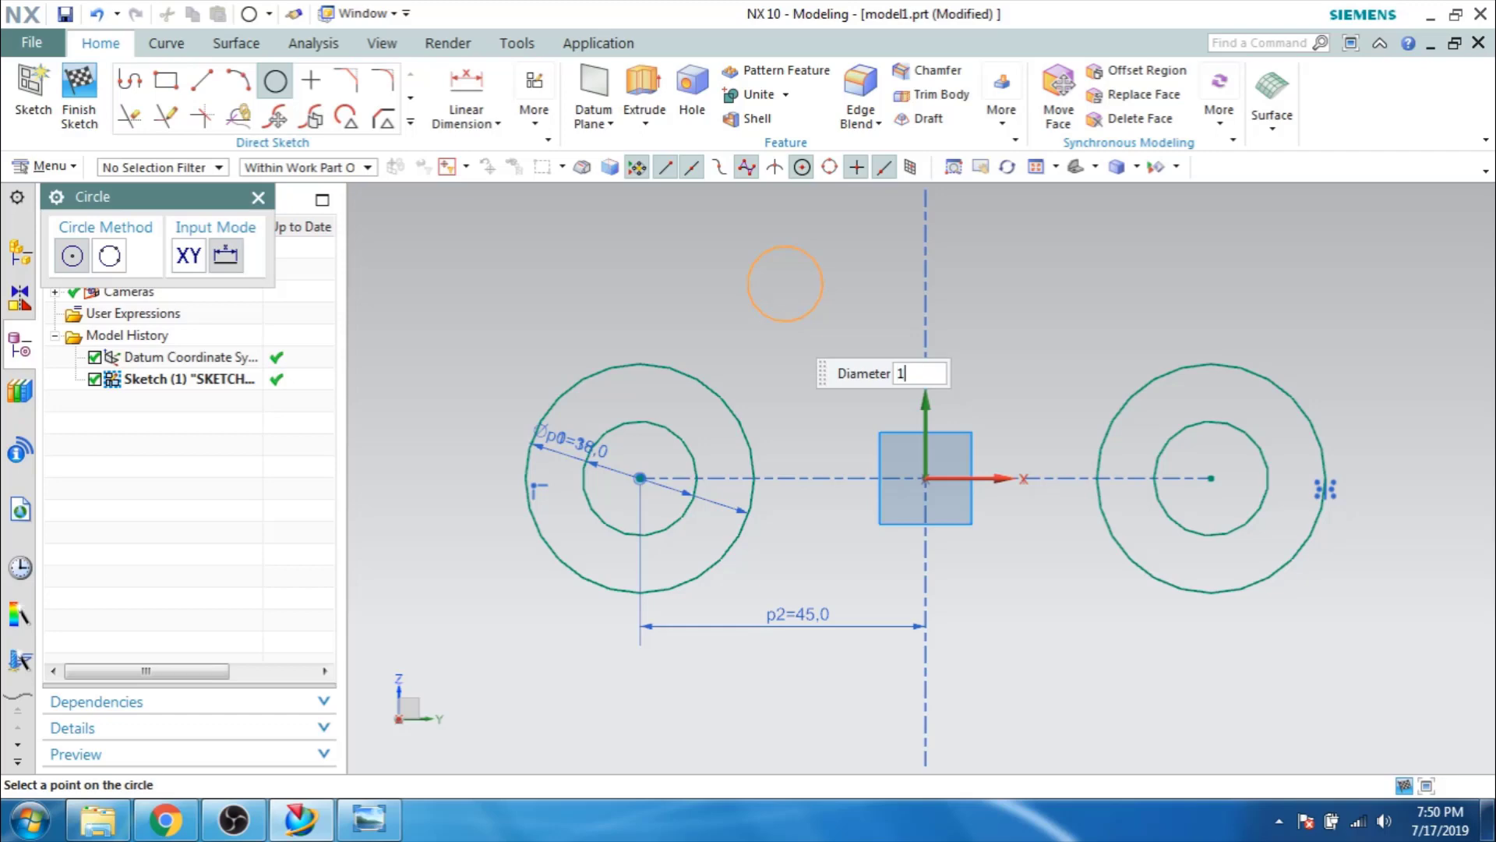
type("2")
key("Return")
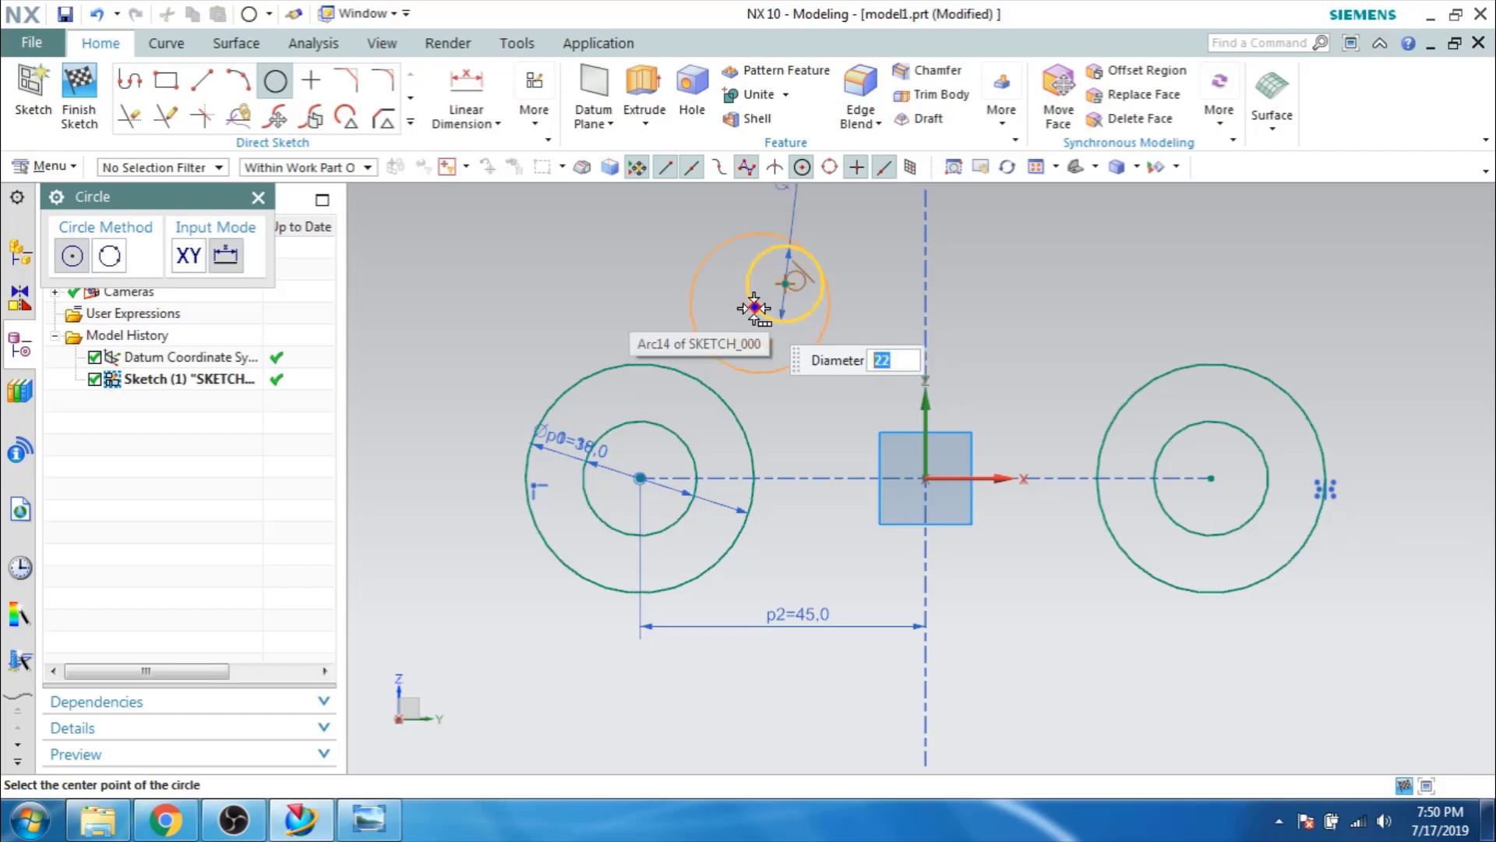
left_click(754, 308)
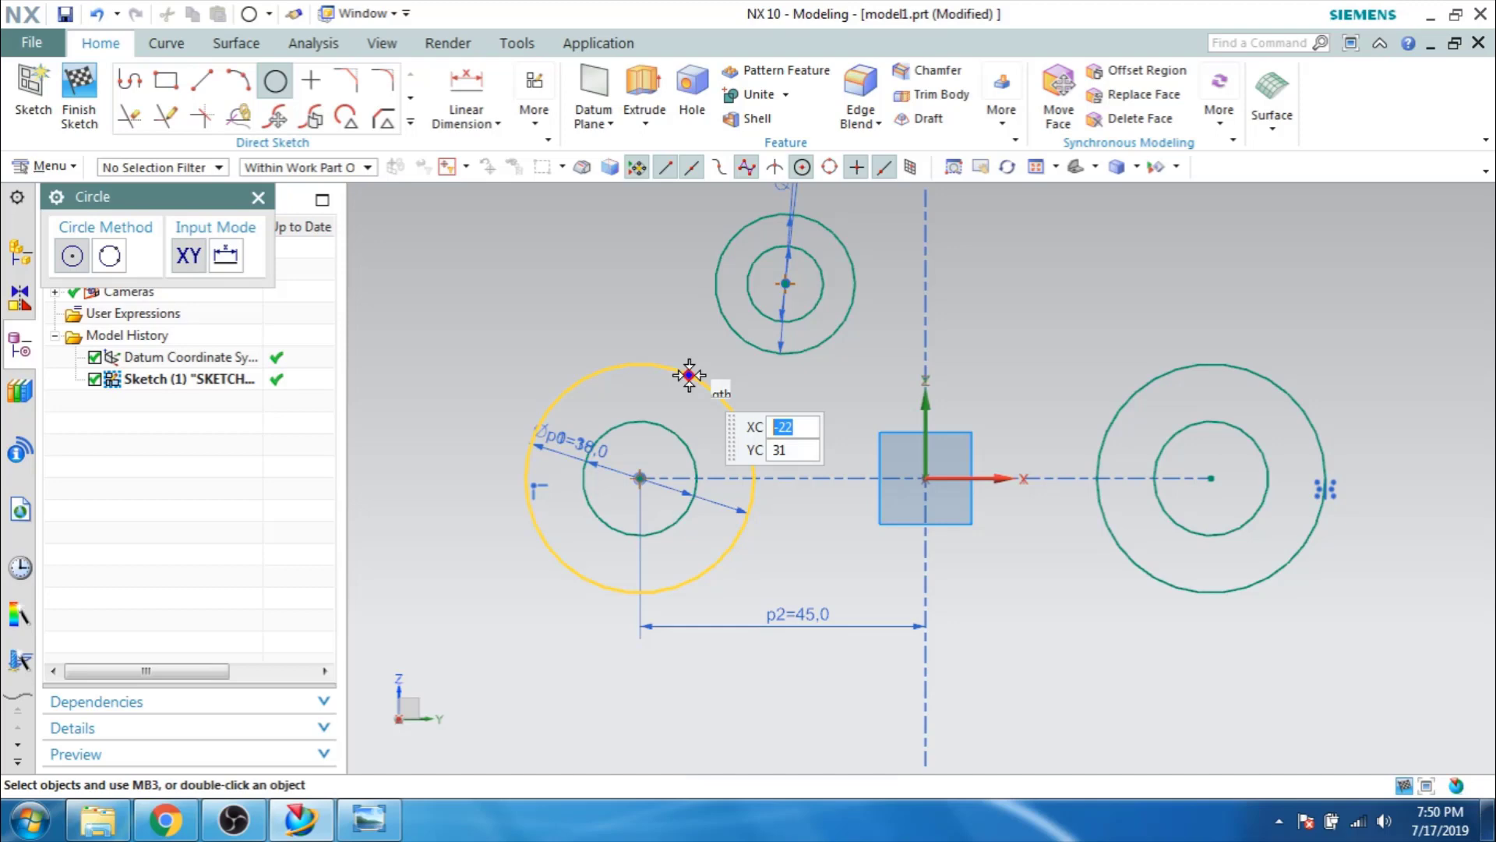
key("Escape")
scroll(818, 457, "up", 1)
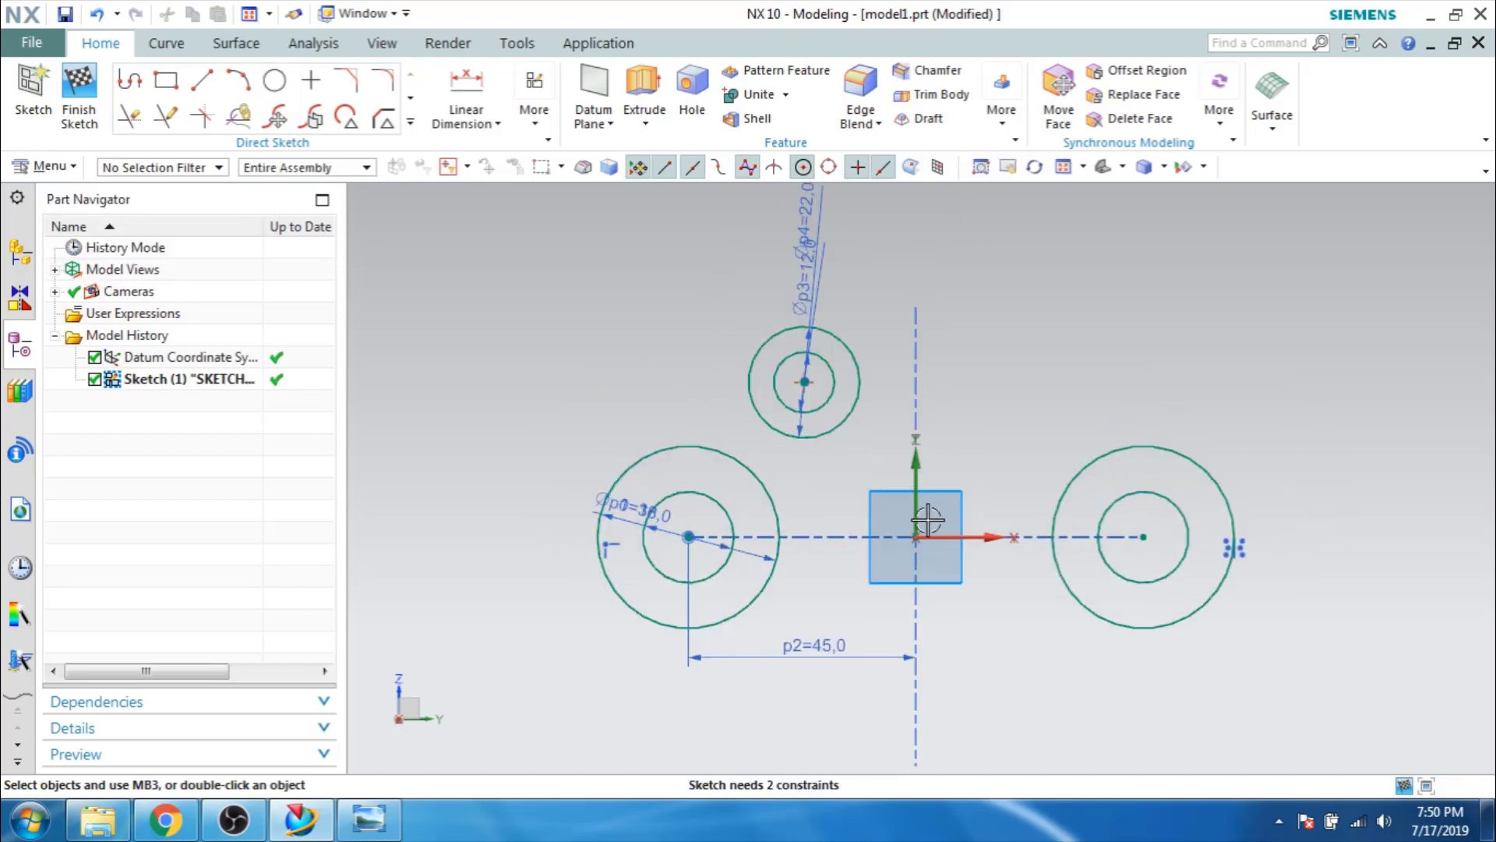
Constrain the top circles' centre Point on Curve to the vertical axis.
key("c")
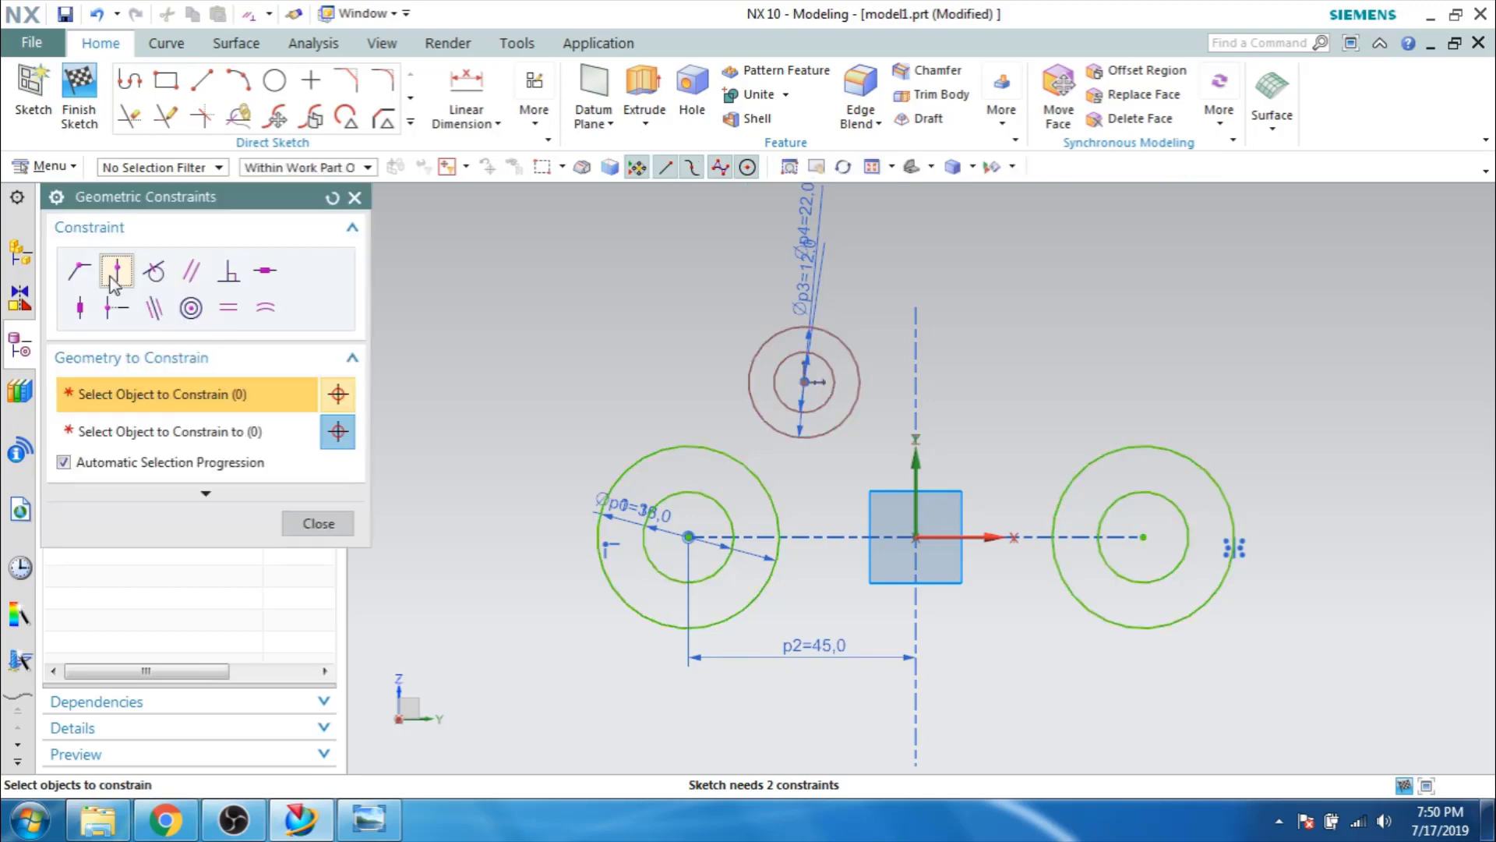
left_click(812, 389)
left_click(916, 487)
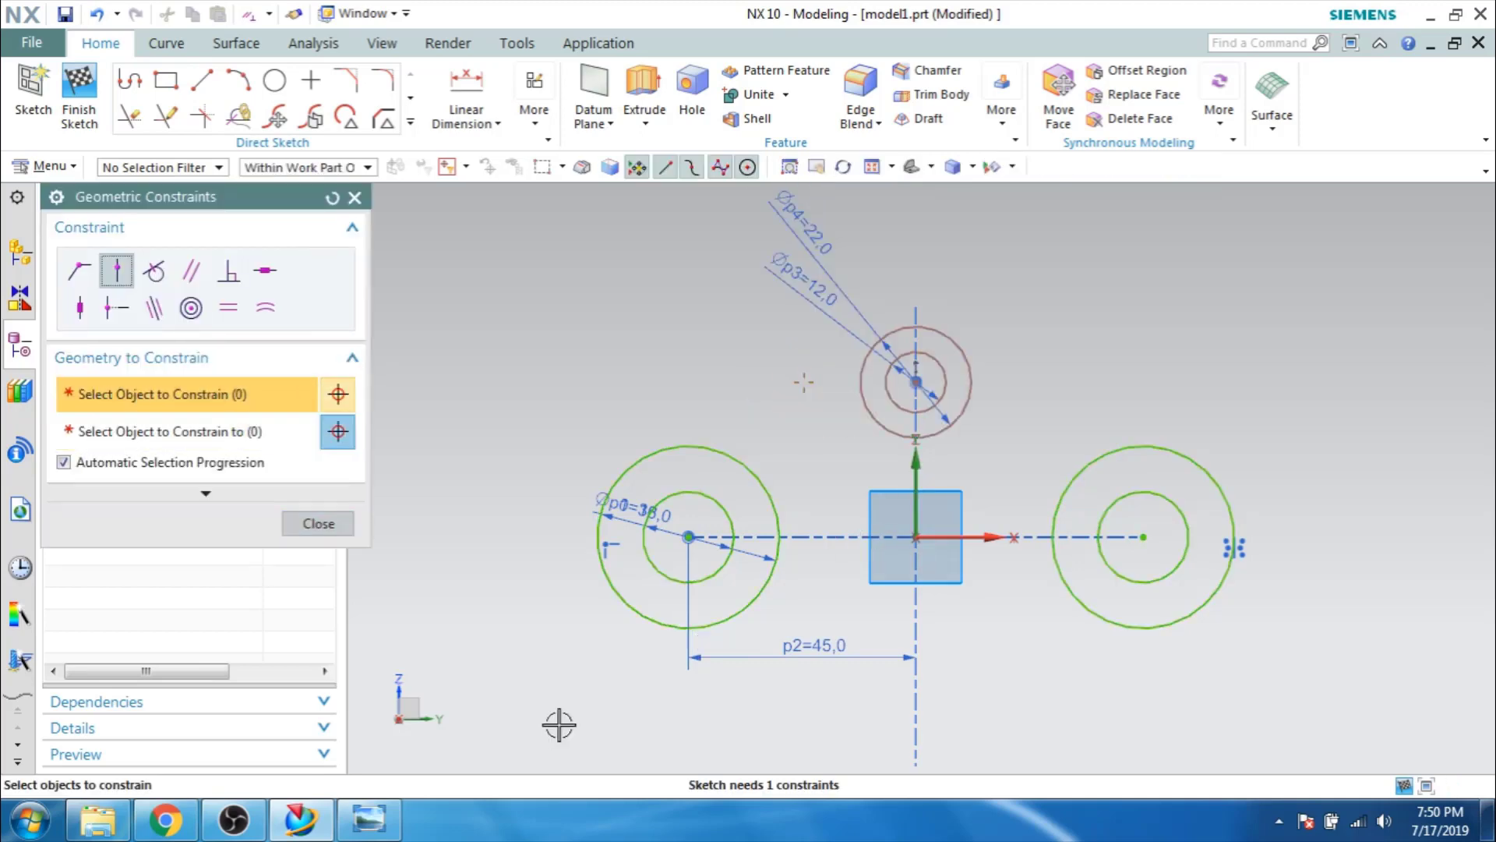
left_click(373, 818)
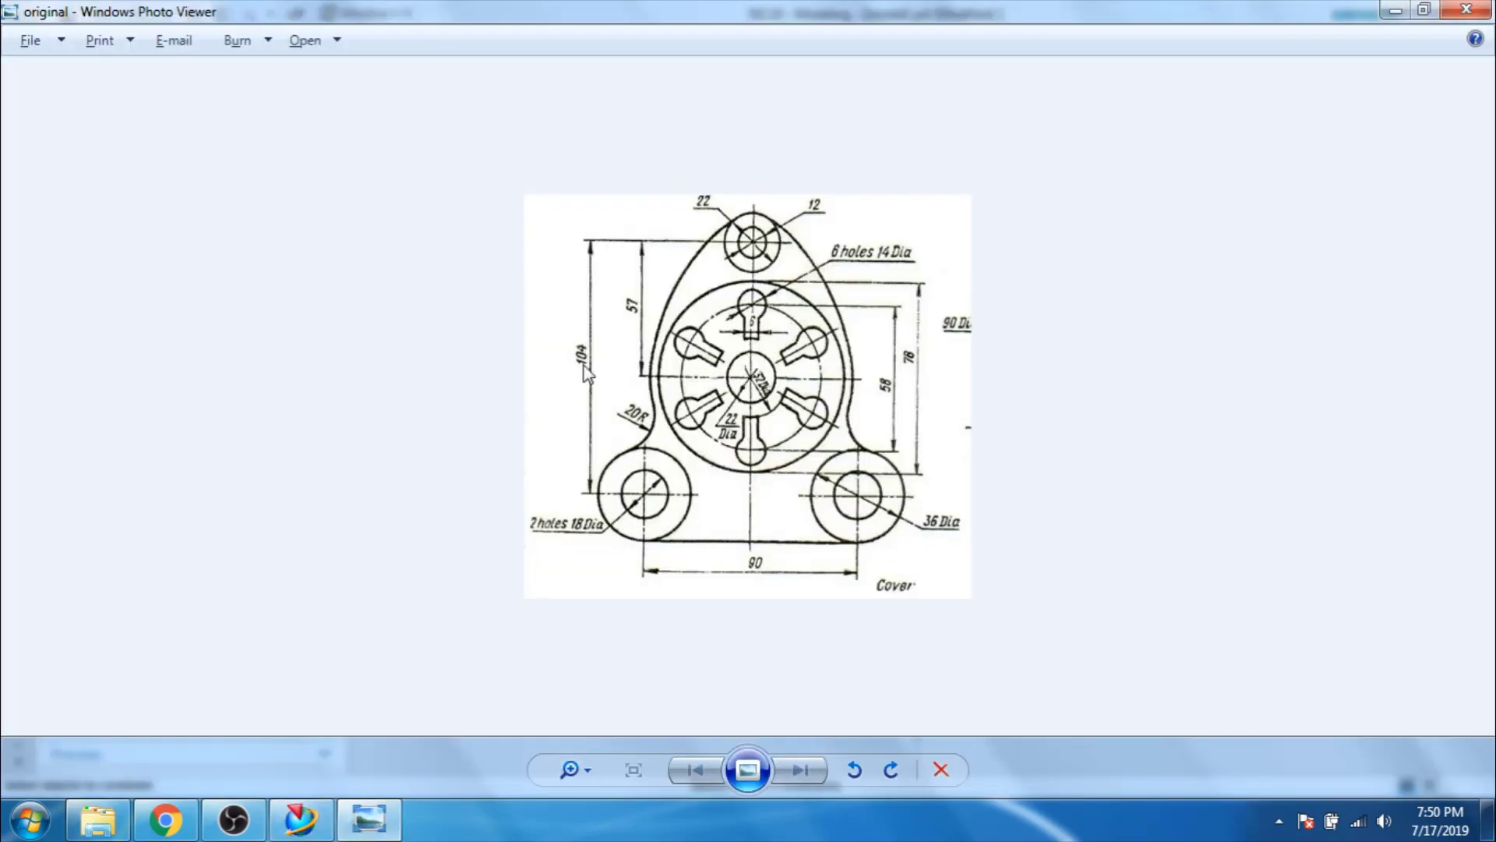
left_click(1395, 10)
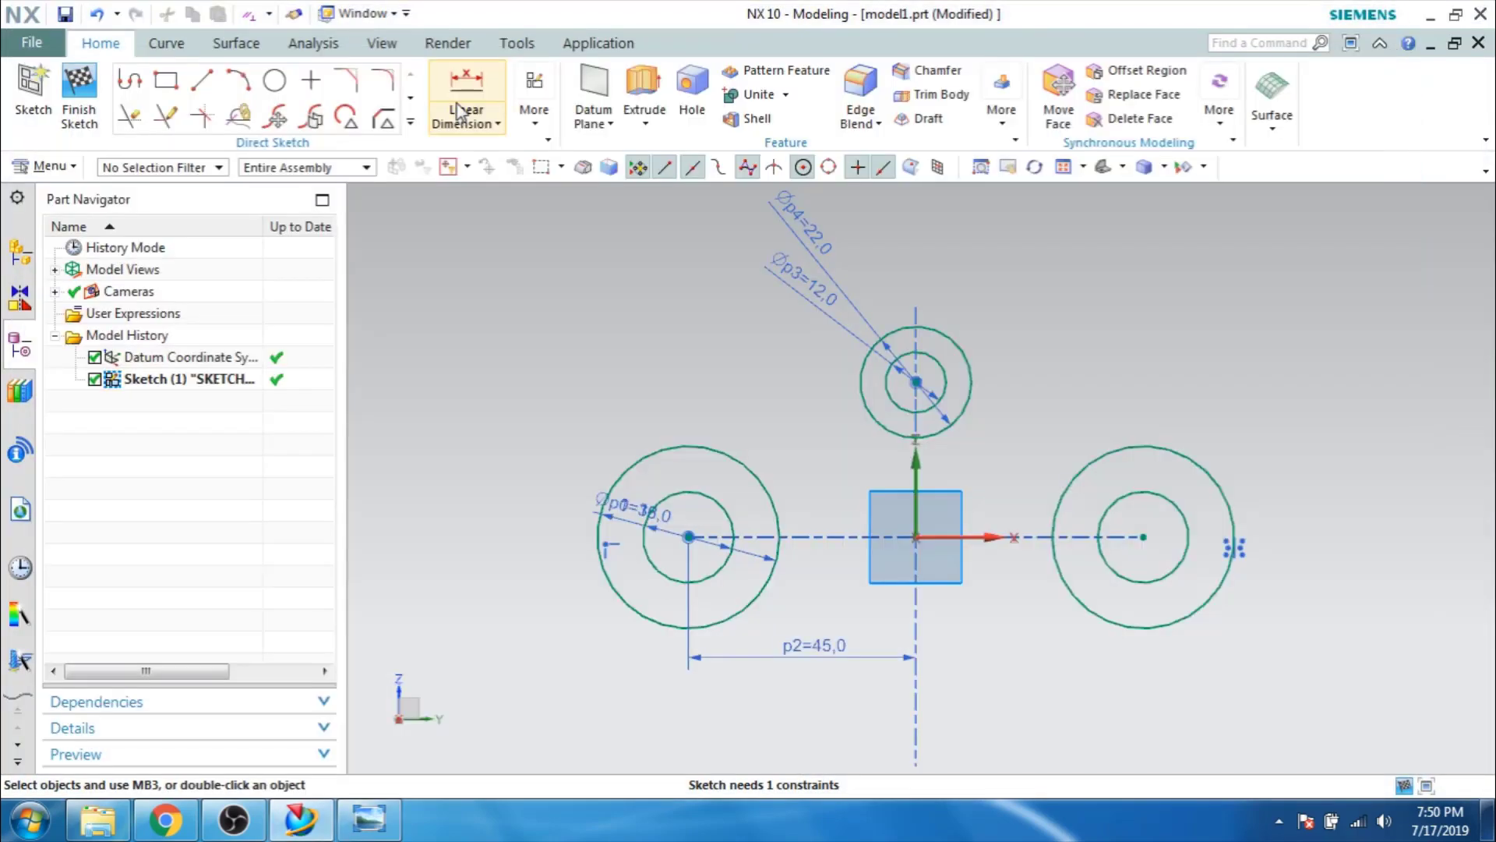
Add a 104 vertical dimension from the top circle to the origin and fit the view.
left_click(465, 101)
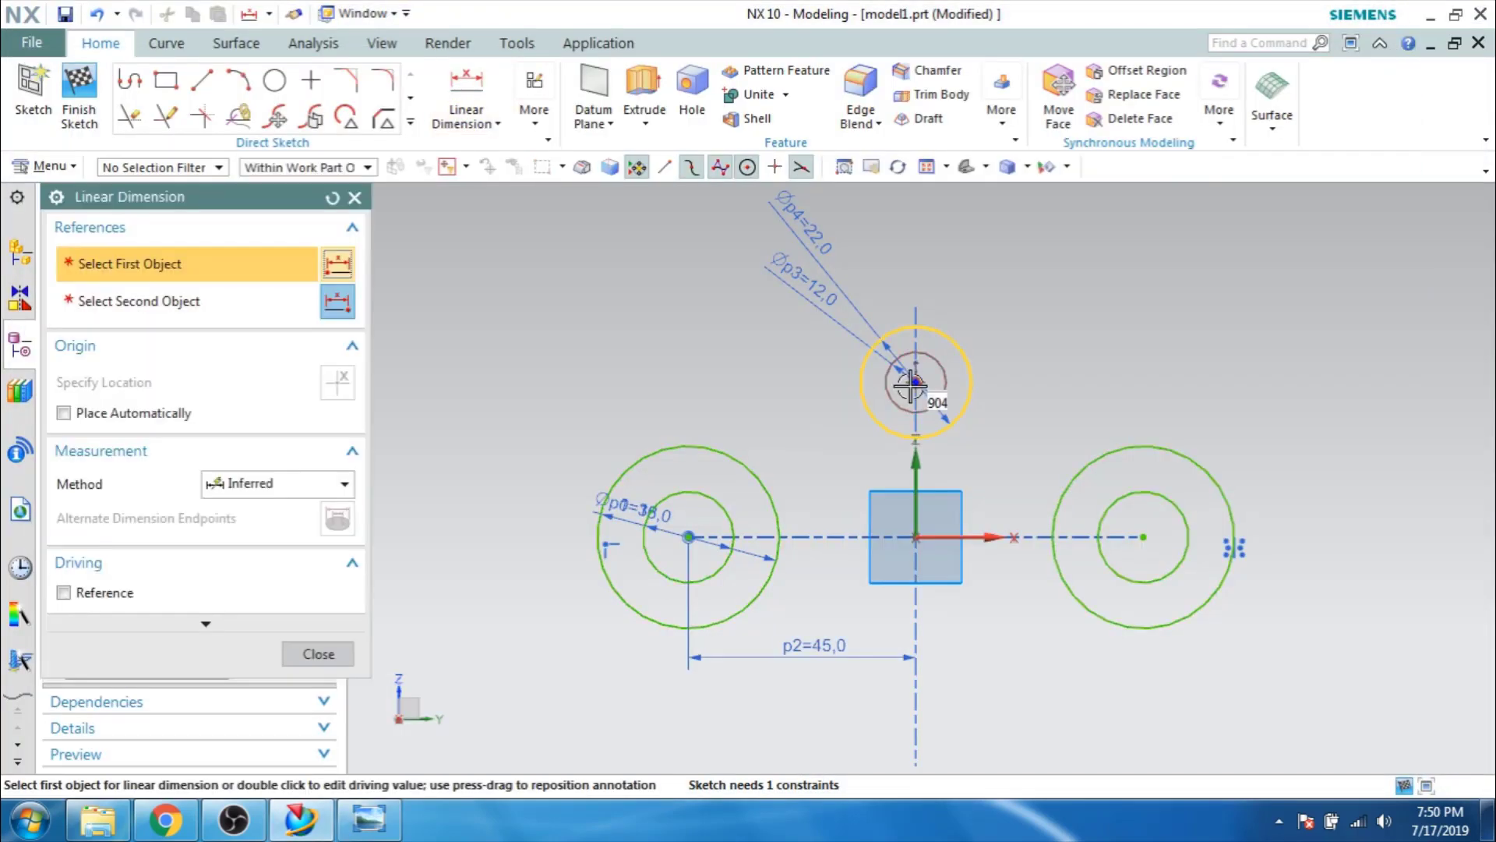
left_click(912, 383)
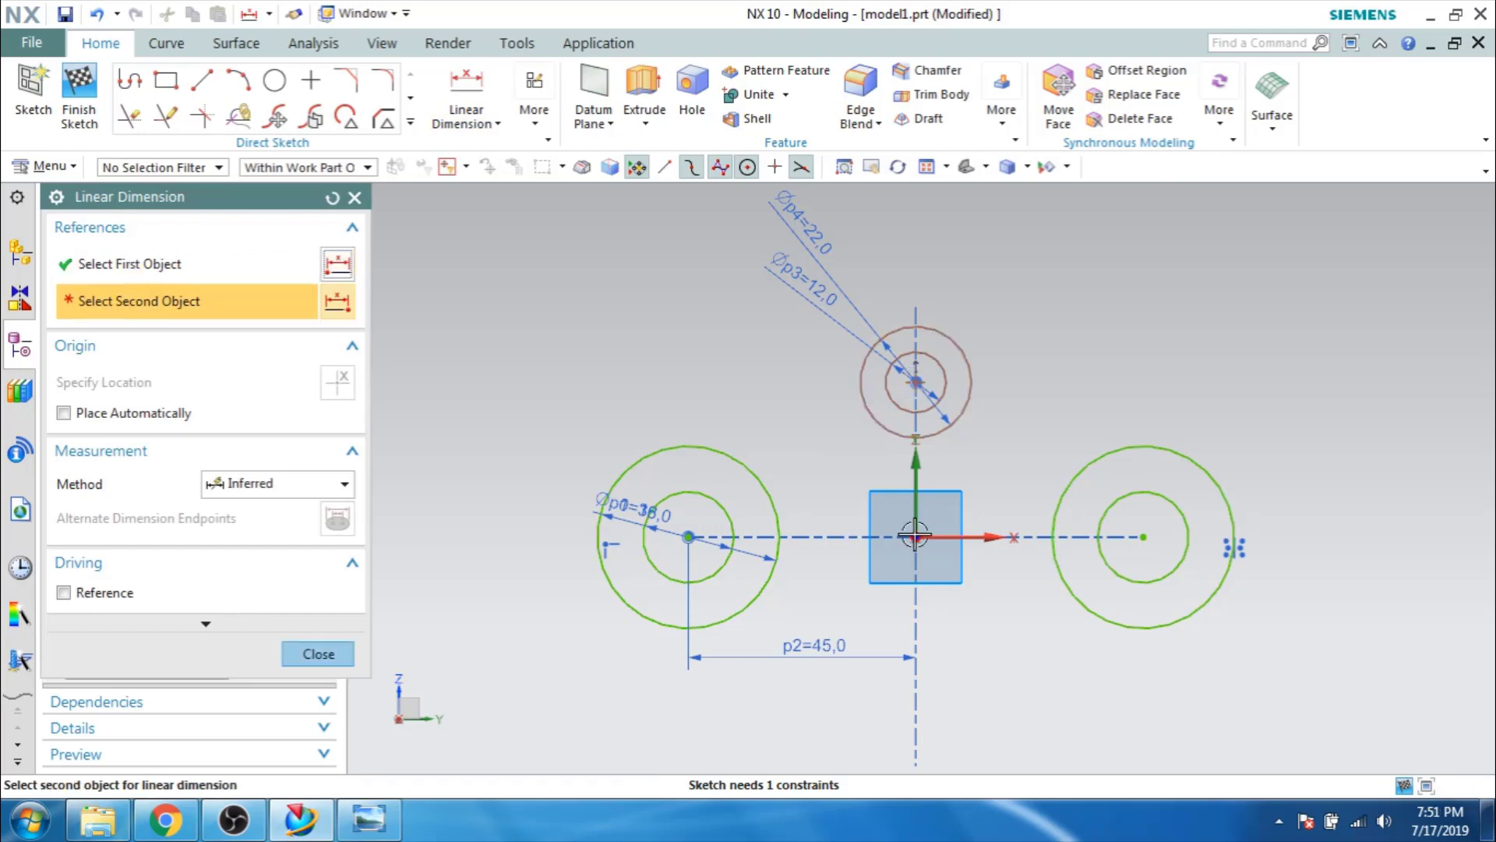
left_click(914, 535)
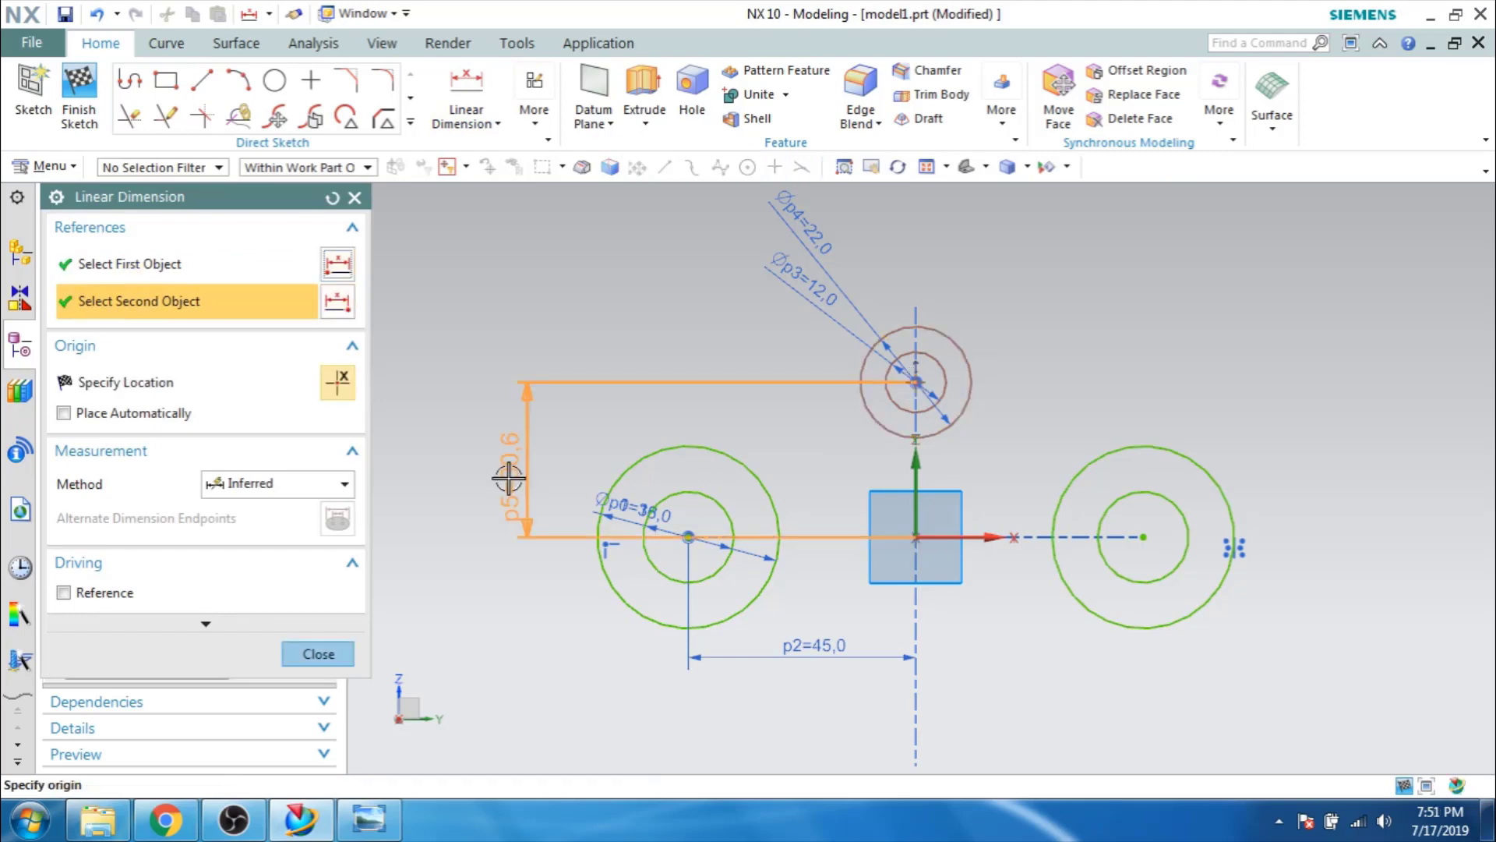
left_click(508, 478)
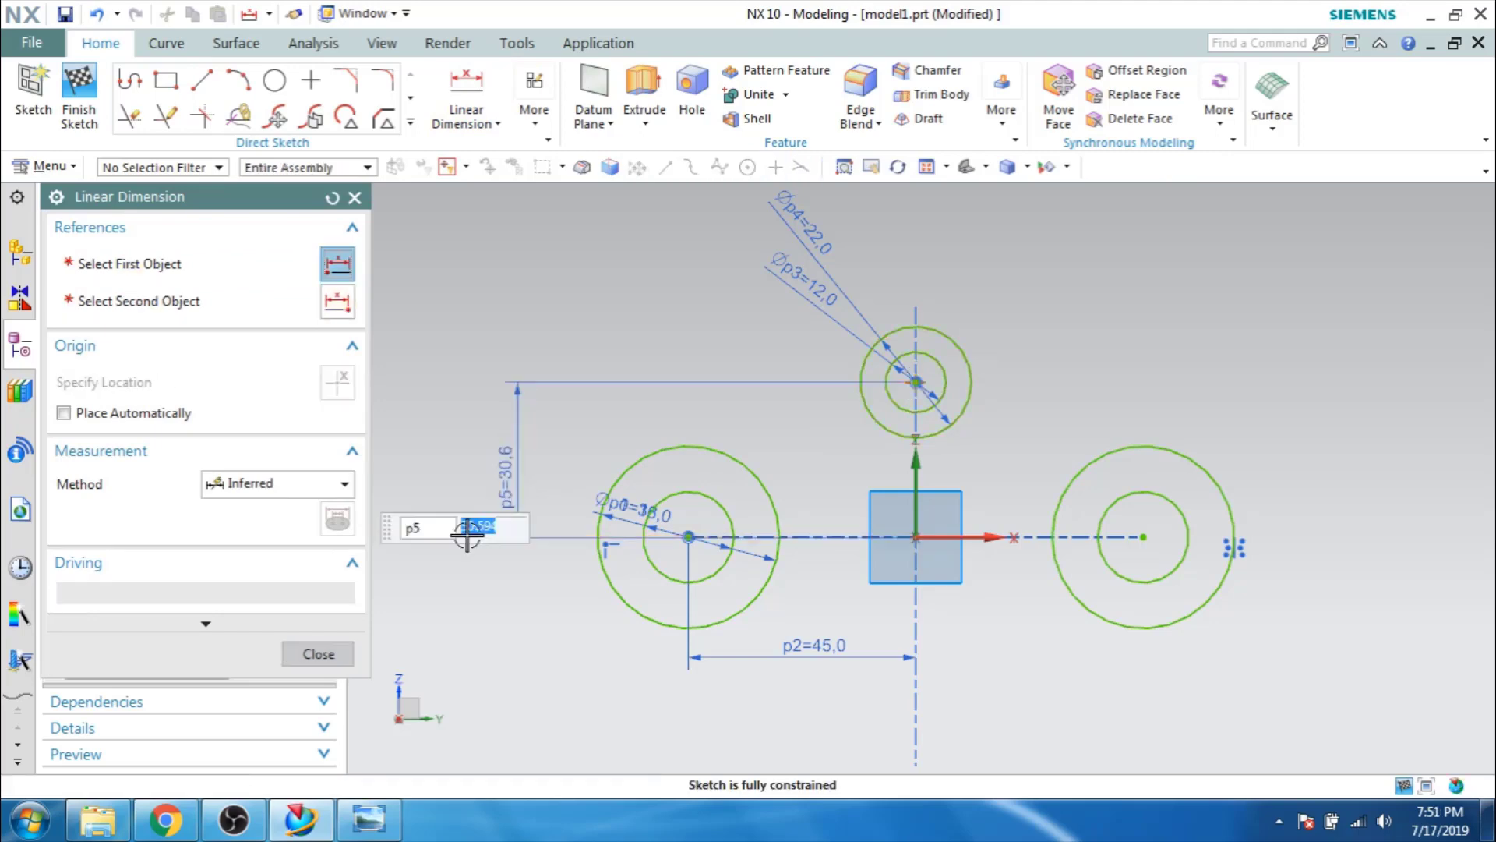
type("104")
key("Return")
scroll(577, 450, "up", 2)
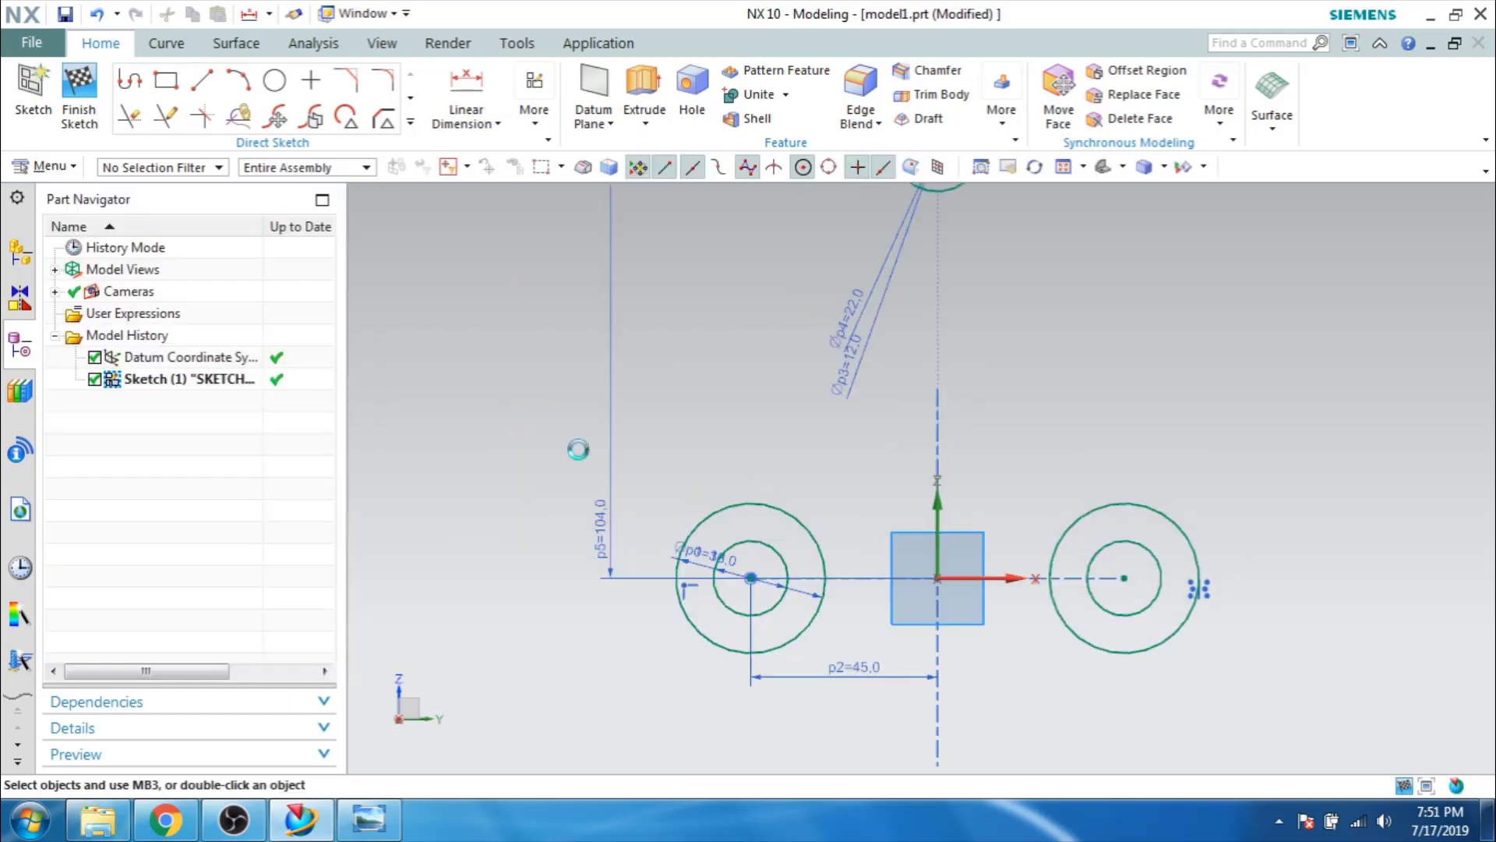
key("ctrl+f")
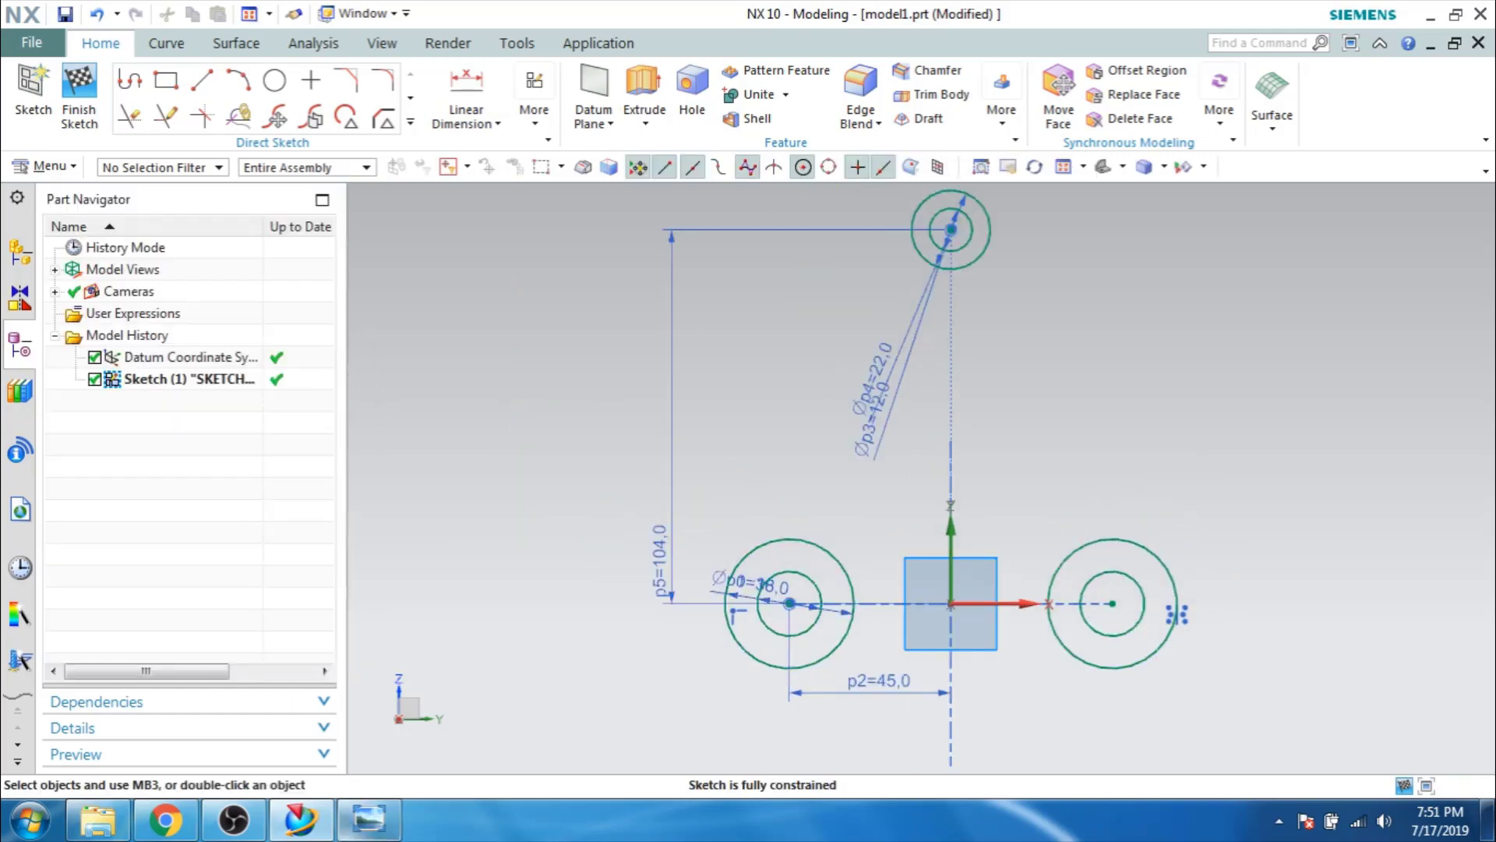
Check the reference drawing, then draw a Ø78 circle.
key("alt+Tab")
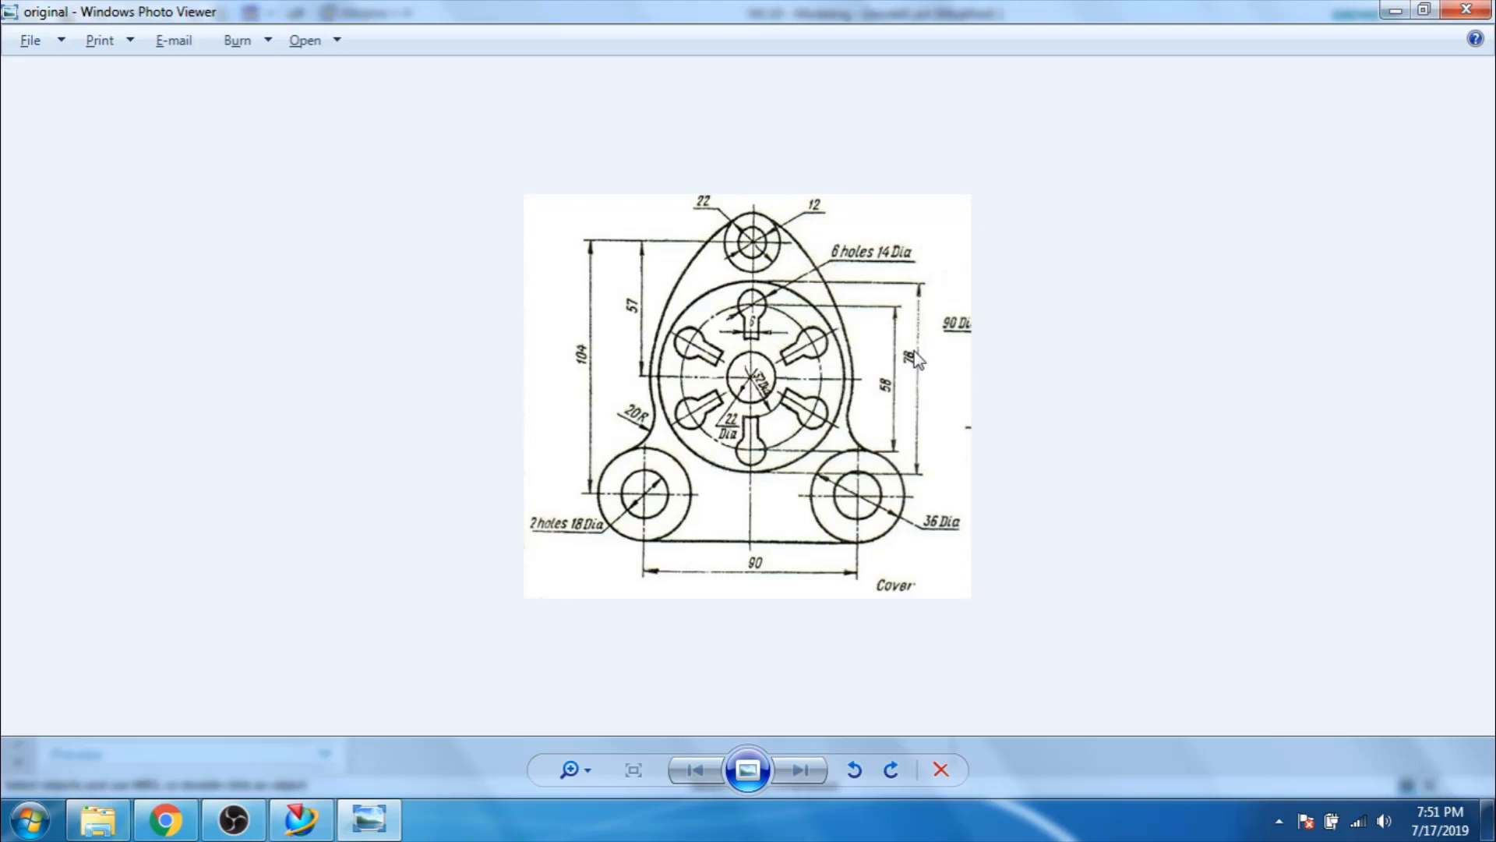
left_click(1394, 11)
left_click(275, 81)
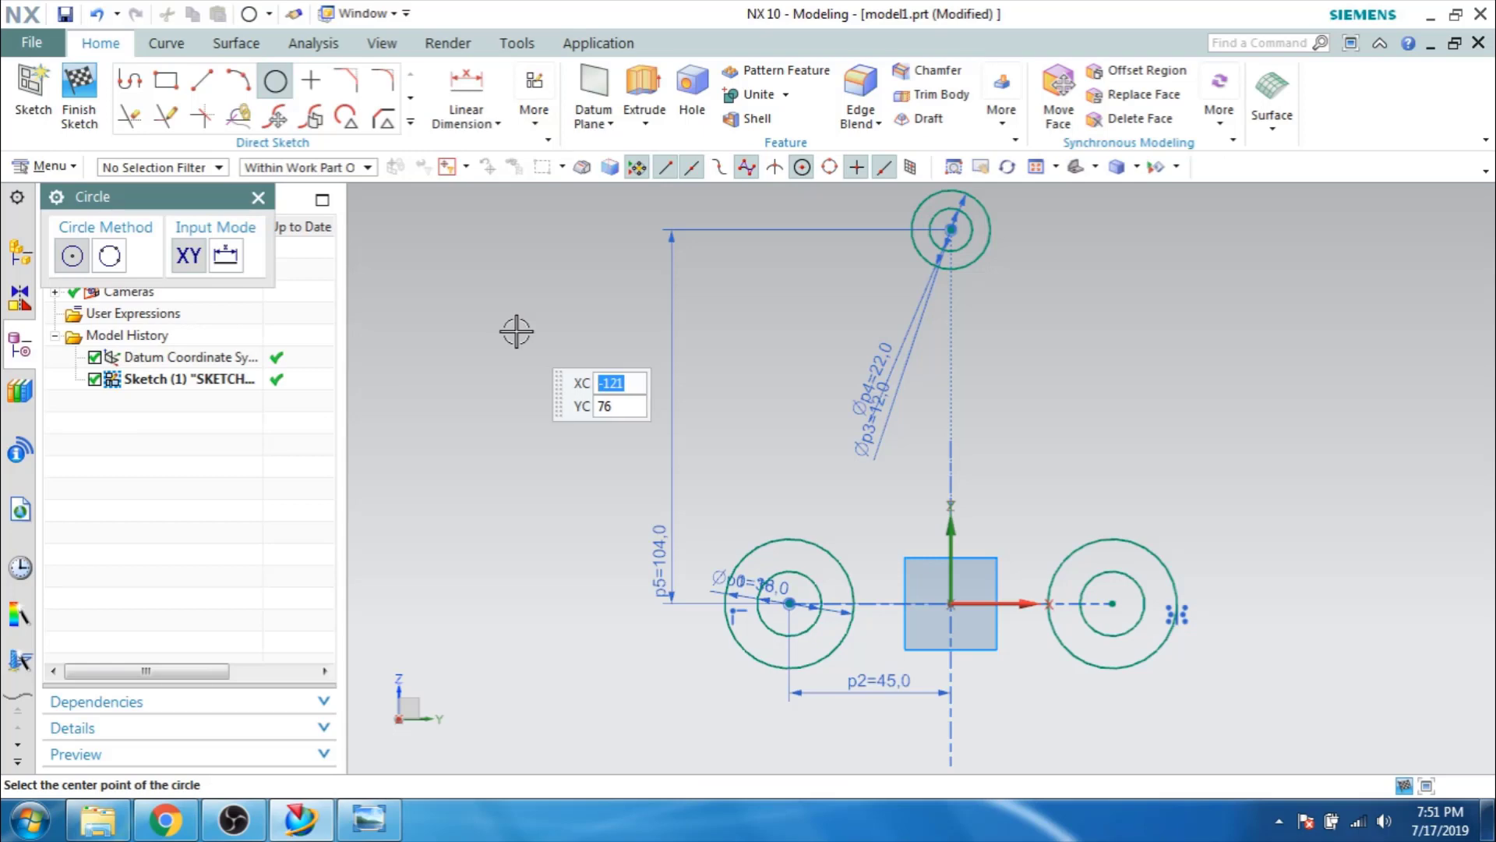
left_click(516, 331)
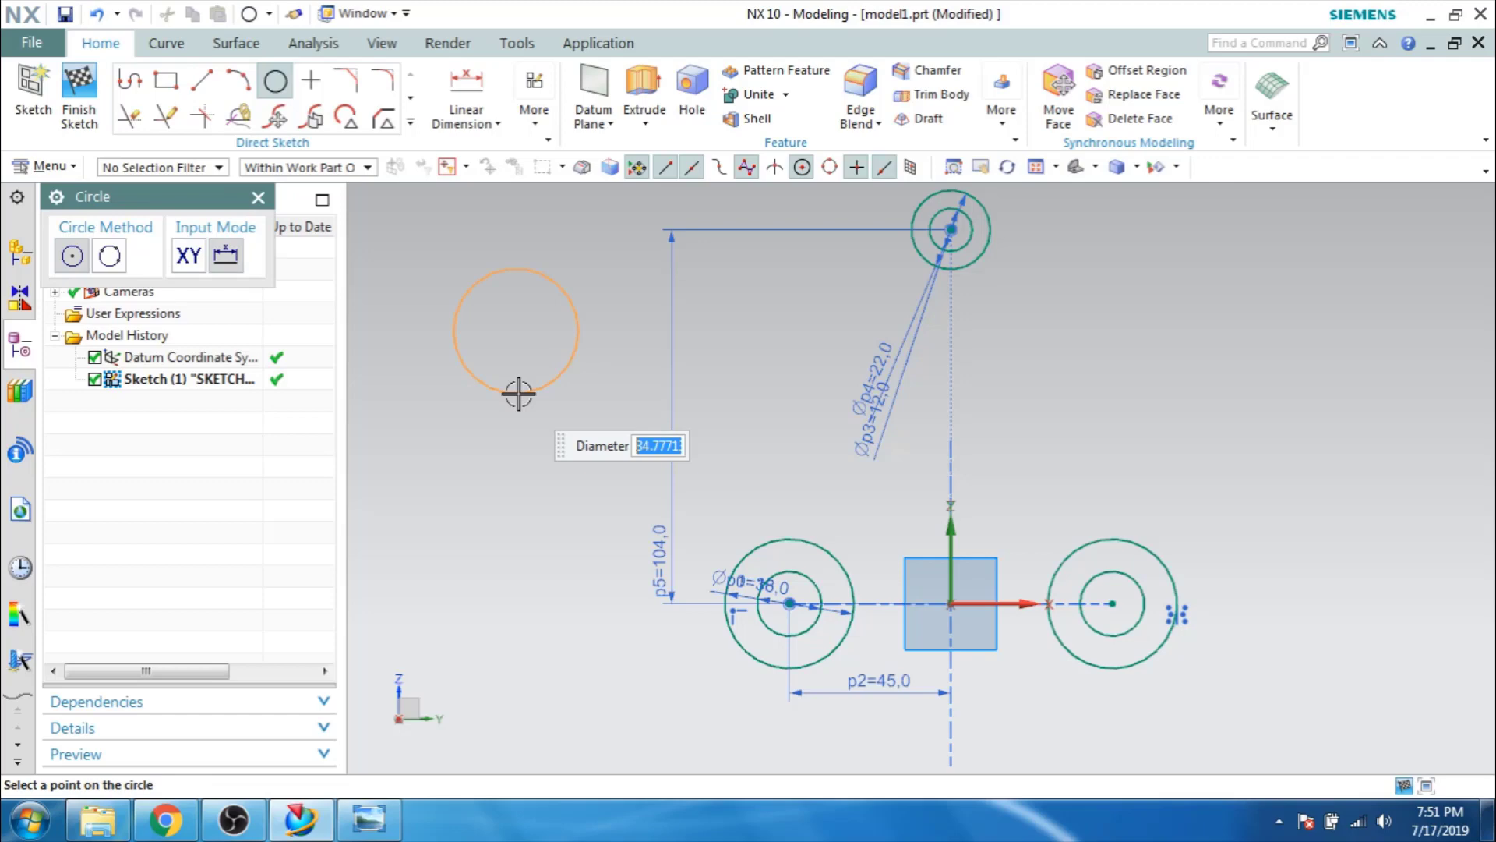
type("78")
key("Return")
key("Escape")
scroll(566, 481, "down", 2)
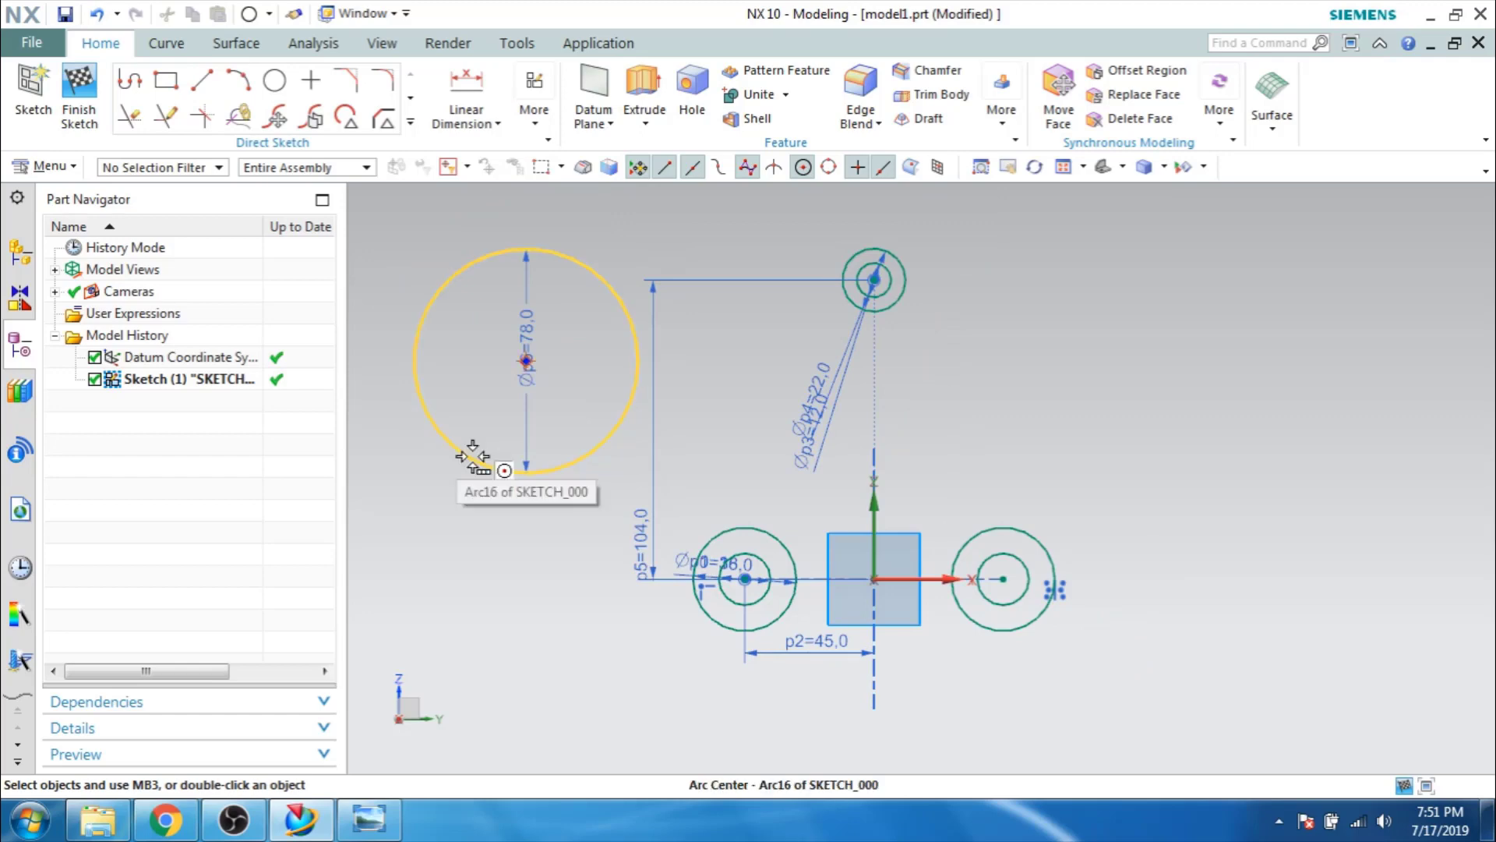
Constrain the Ø78 circle's centre onto the vertical axis.
key("c")
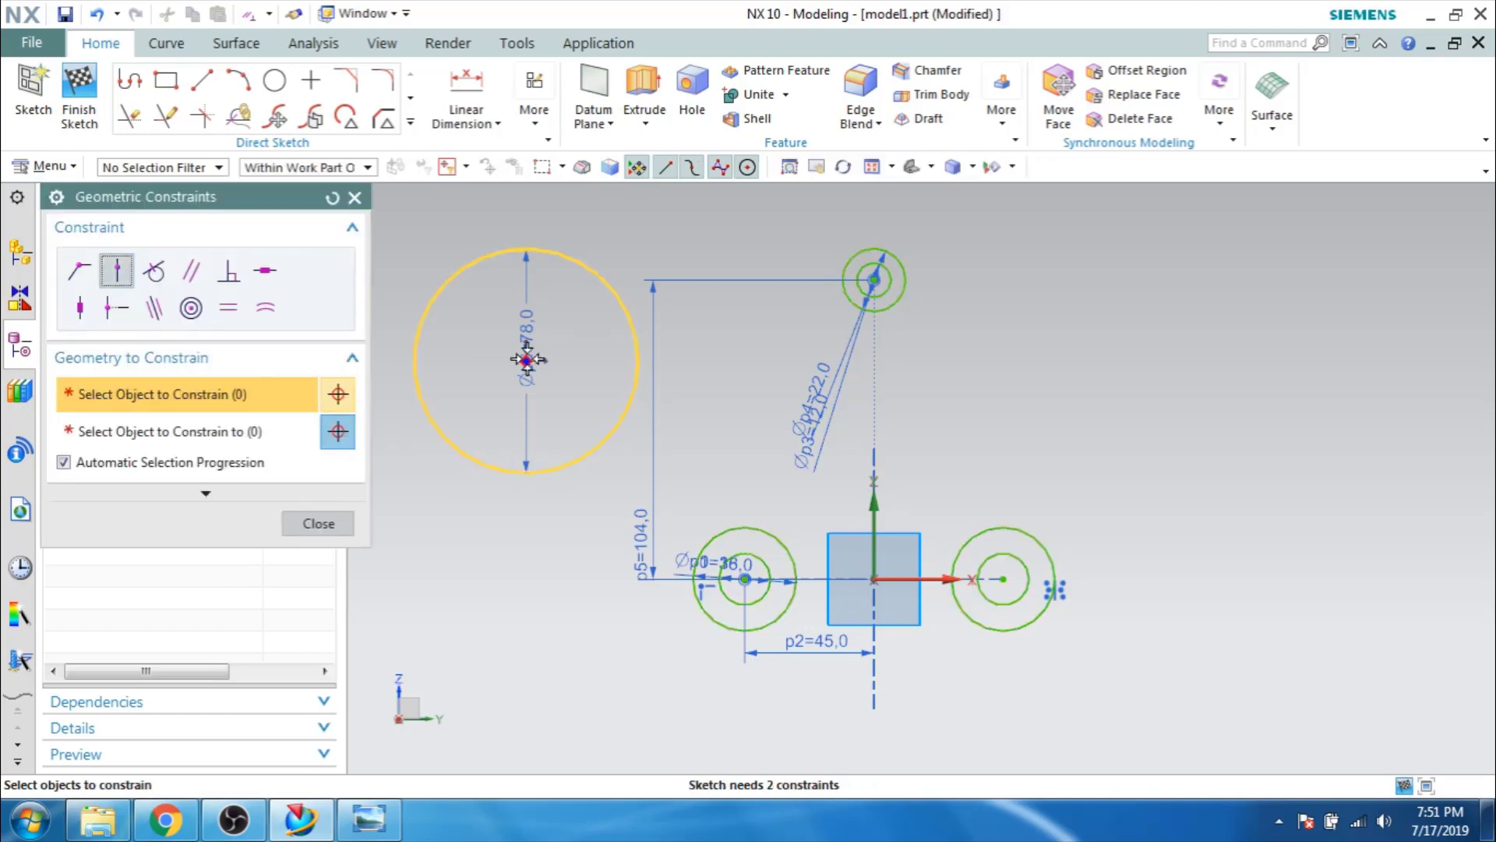
key("alt+Tab")
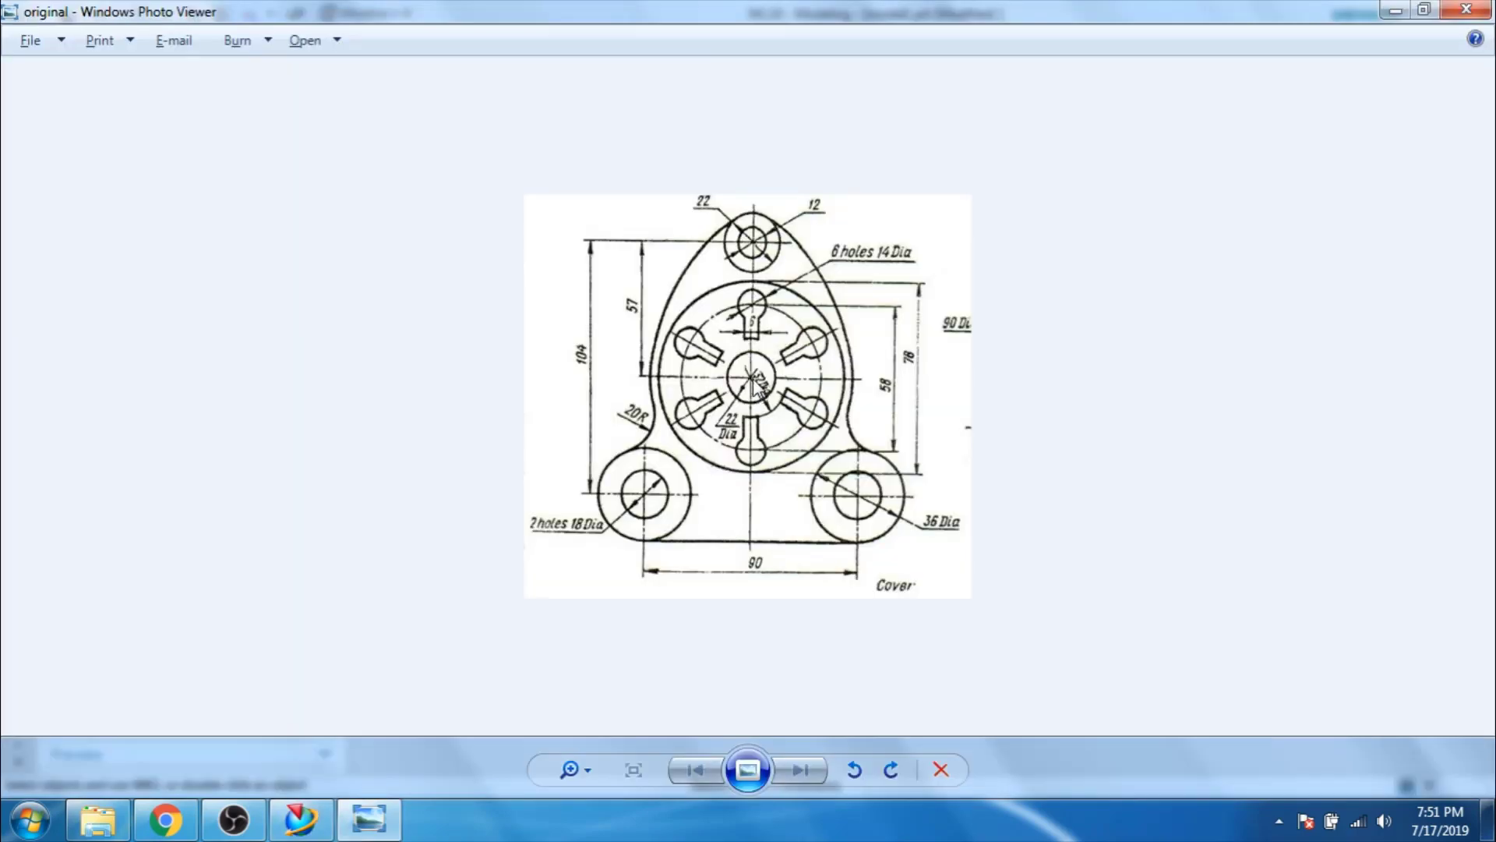
left_click(1394, 10)
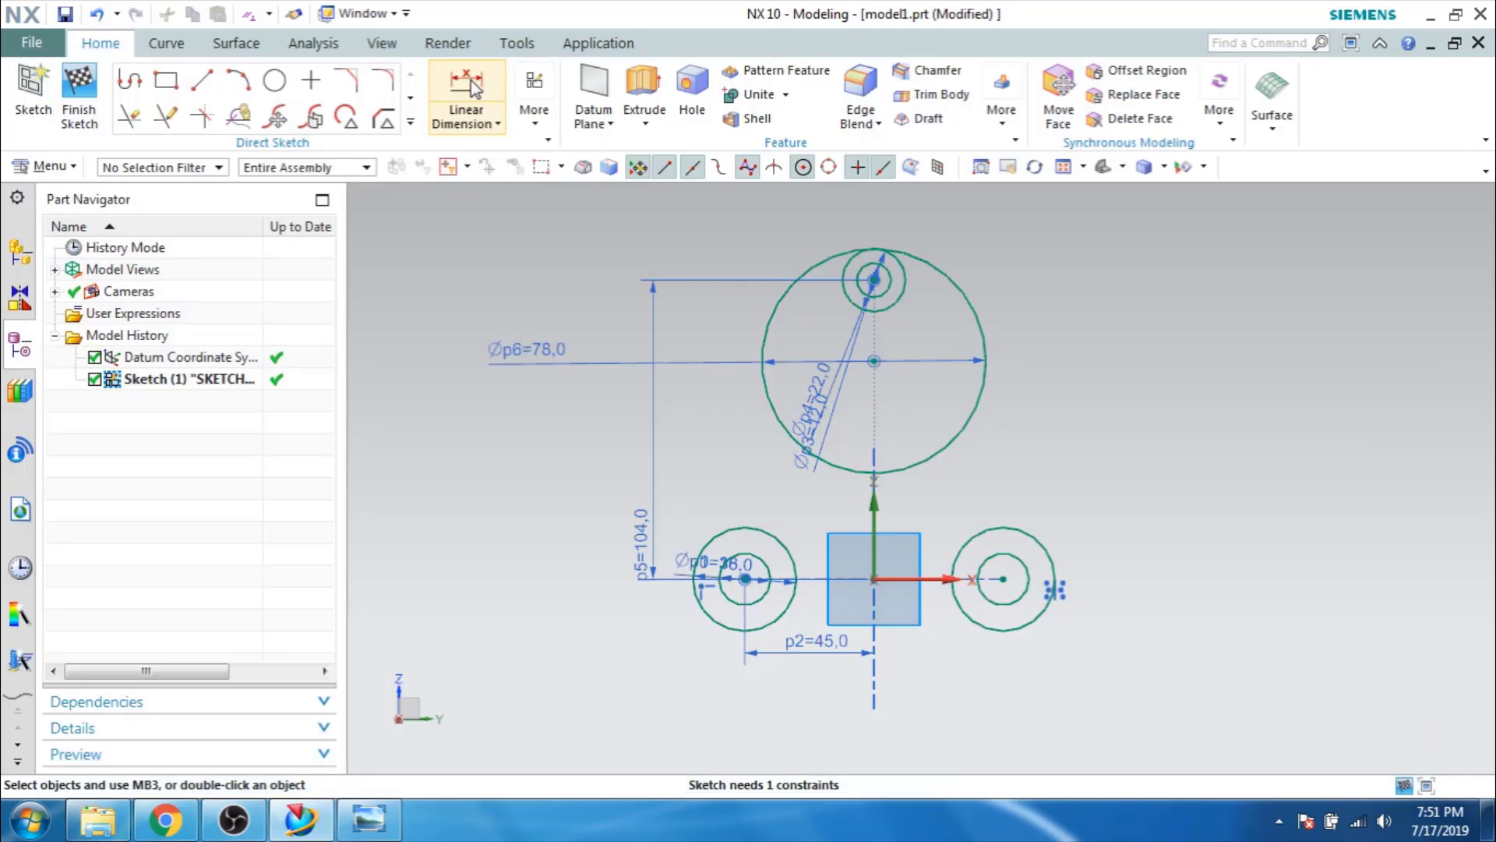
left_click(470, 87)
Dimension the Ø78 centre 58 below the top boss centre, then edit it to 57.
left_click(878, 284)
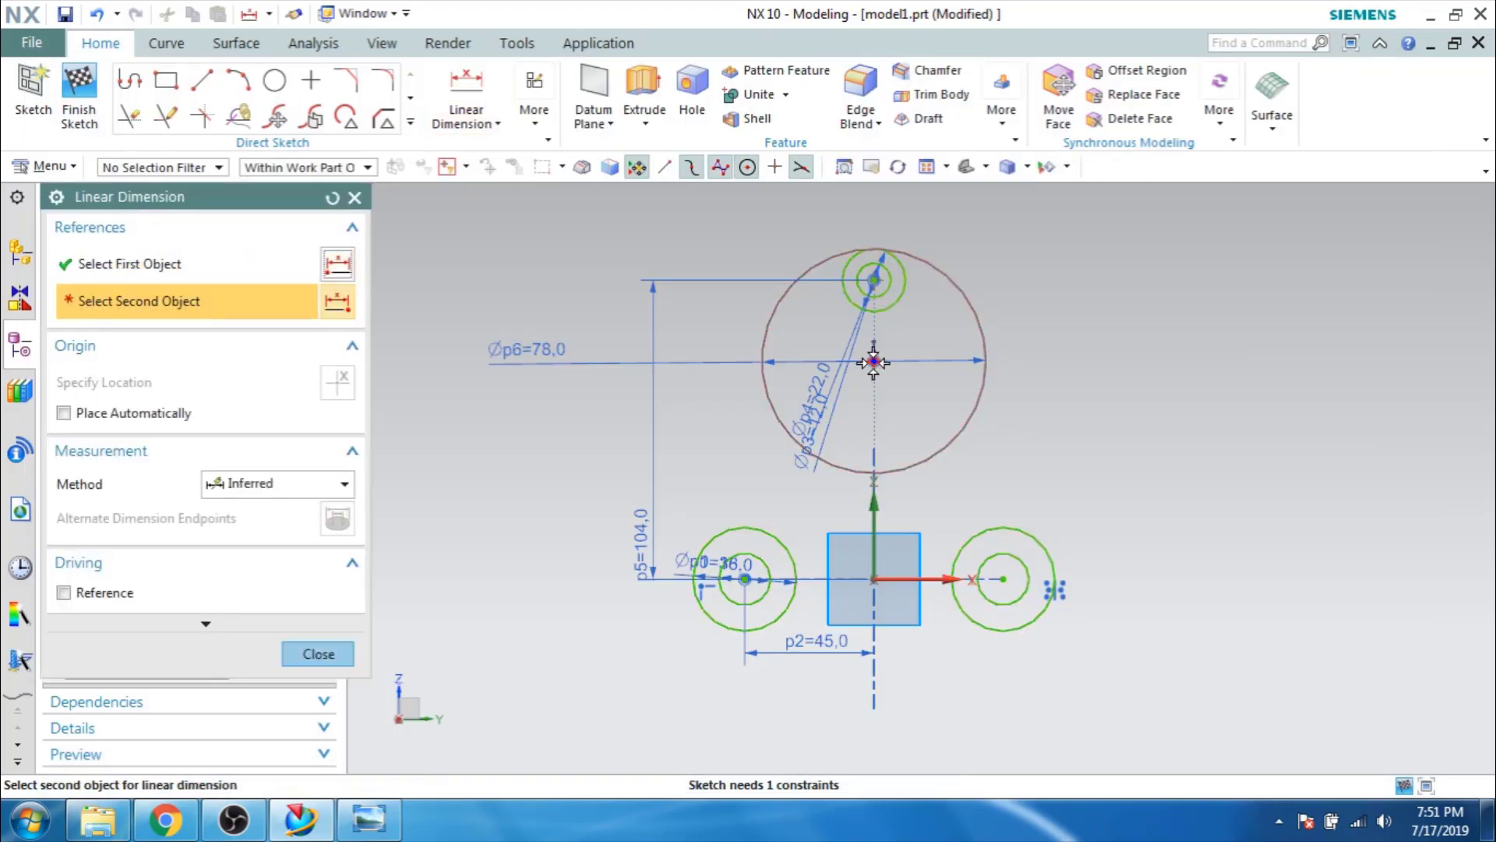
left_click(873, 362)
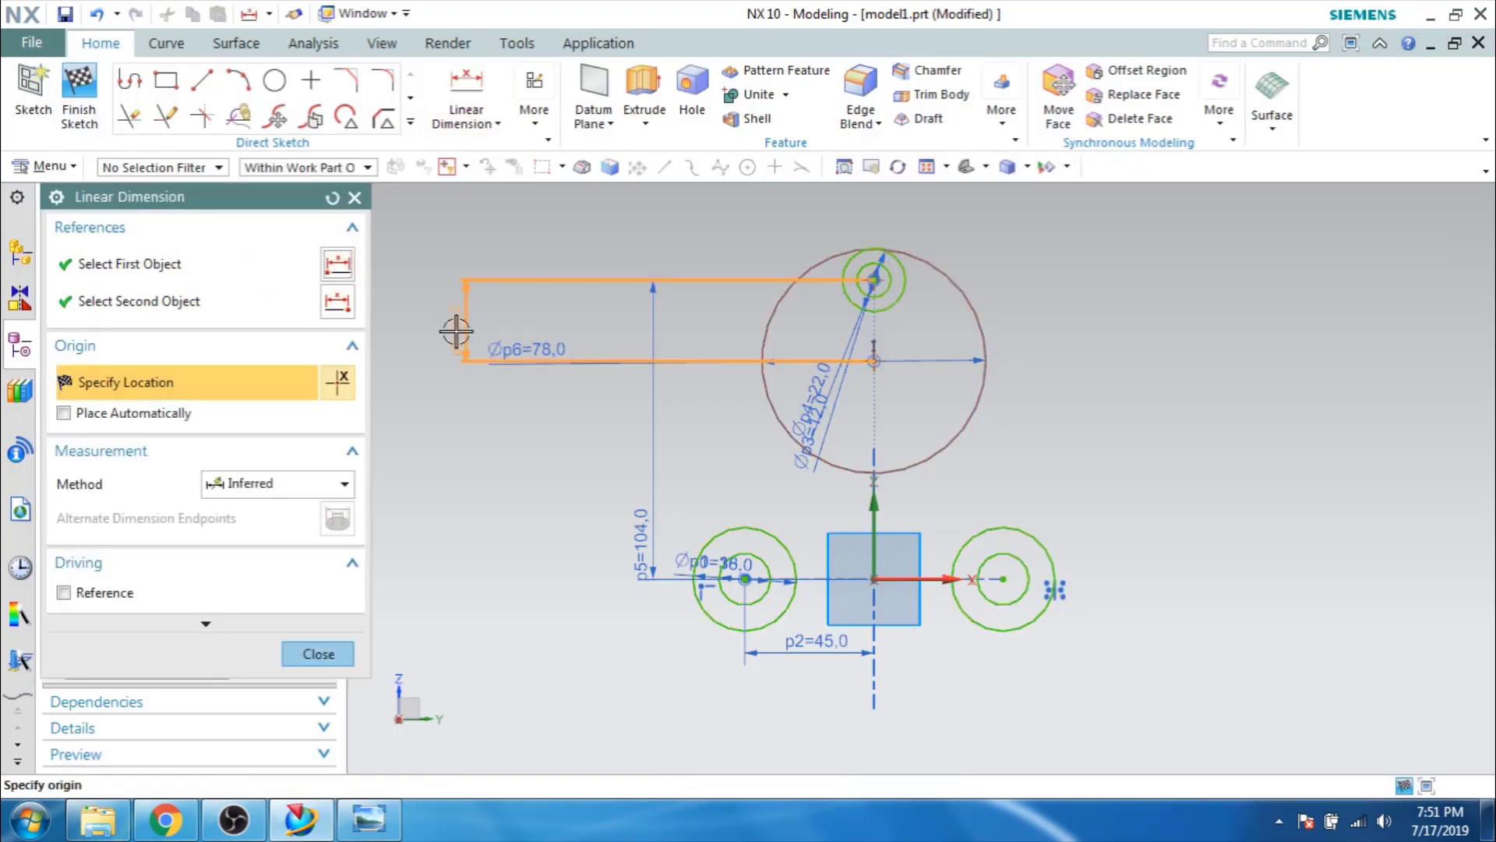
left_click(456, 331)
type("58")
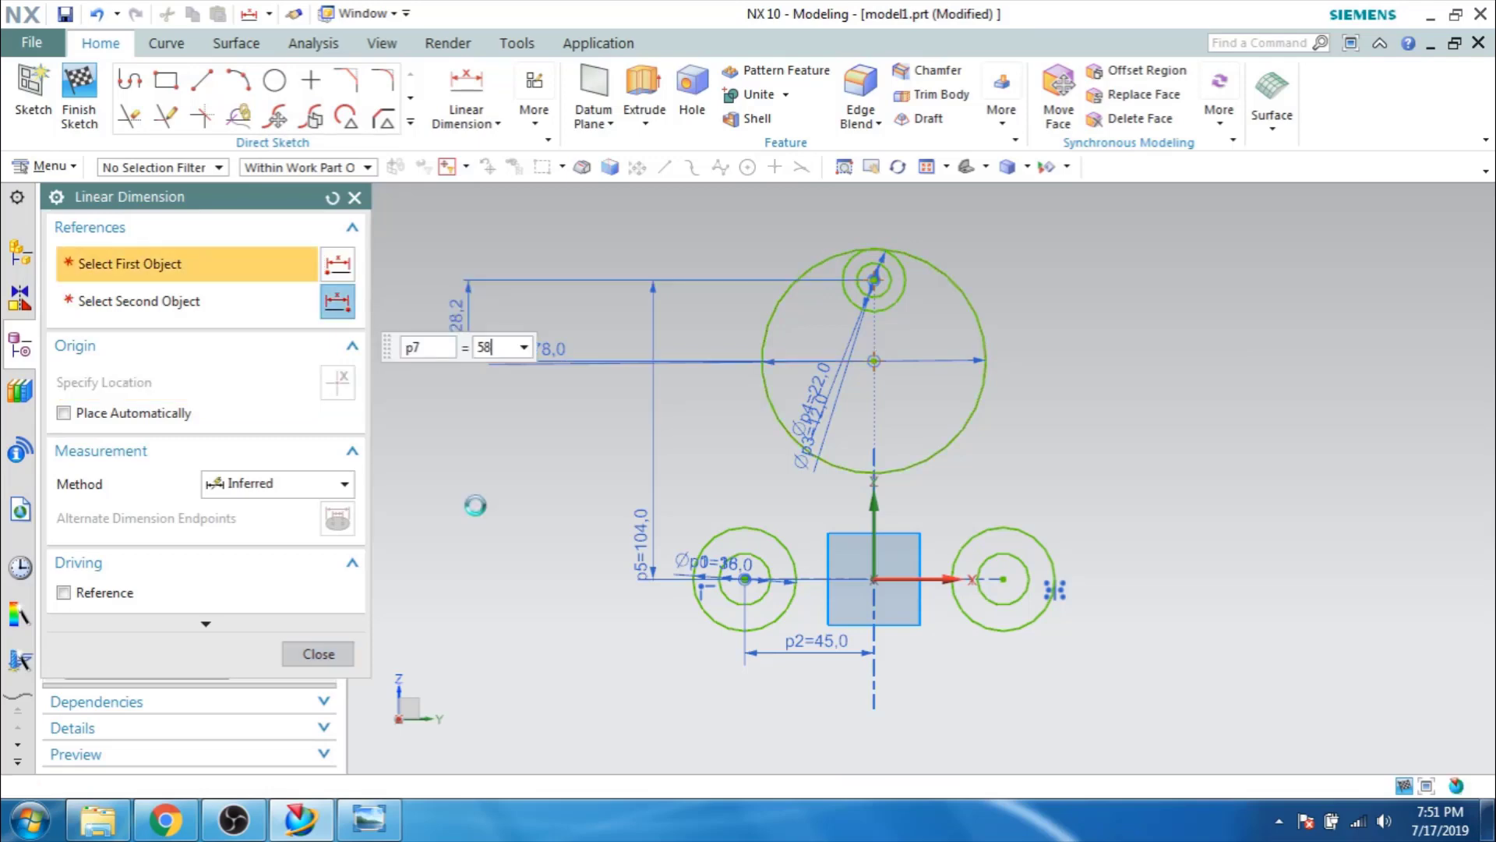
key("Return")
key("Escape")
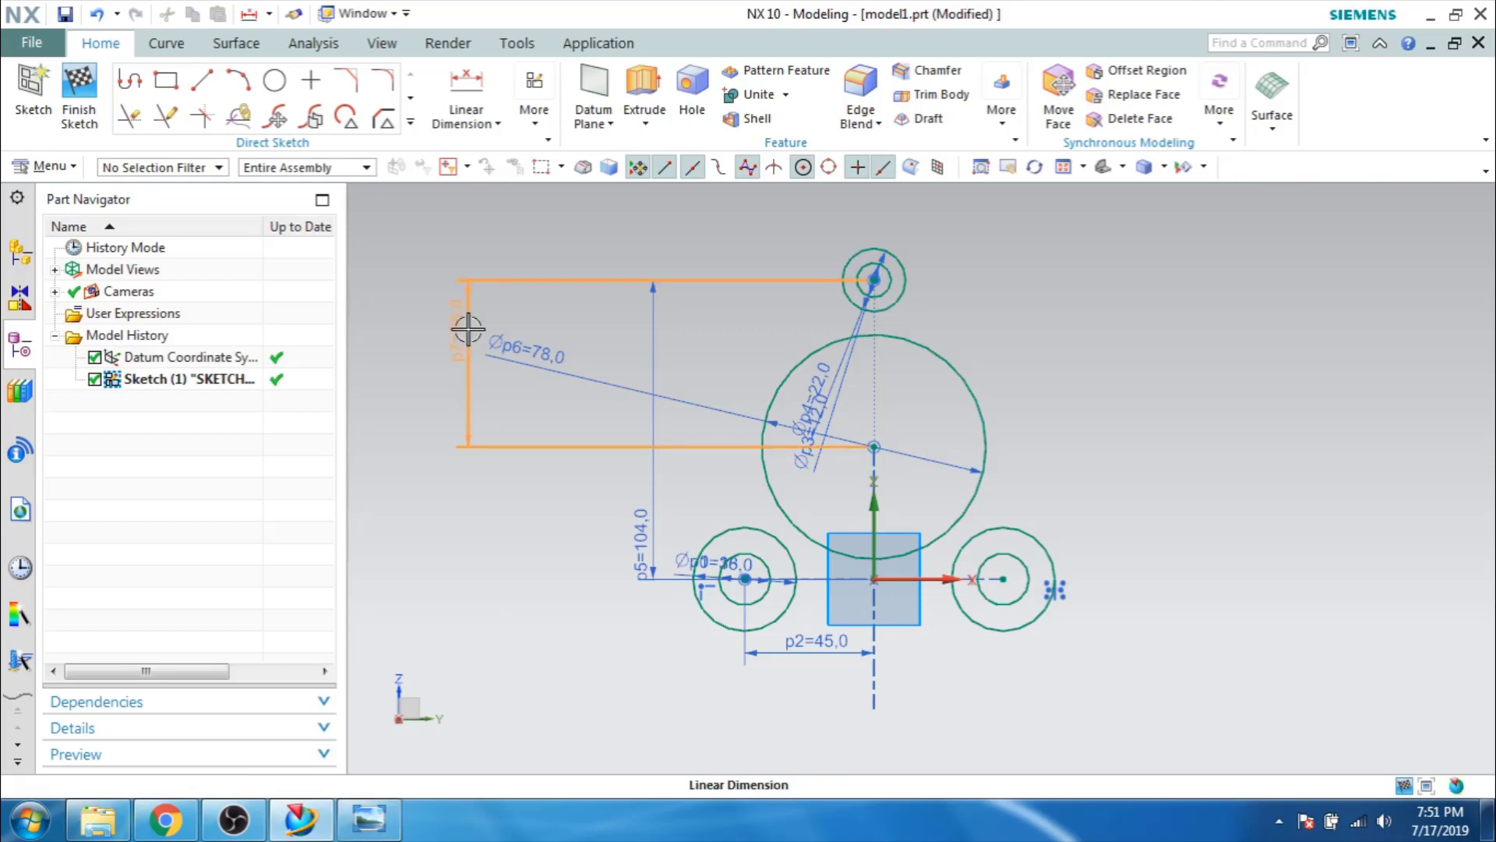
double_click(467, 330)
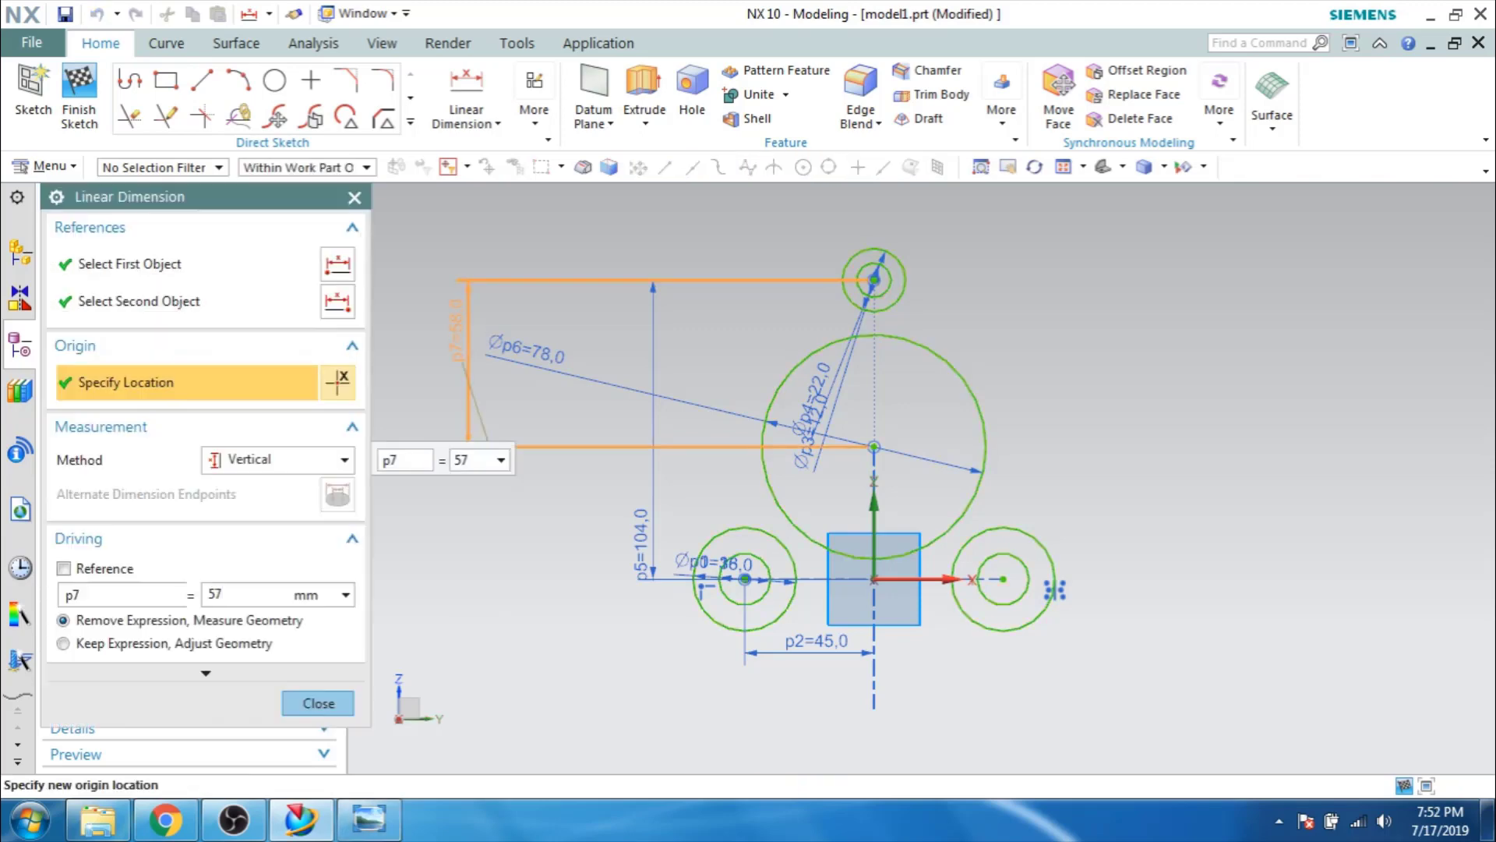
key("alt+Tab")
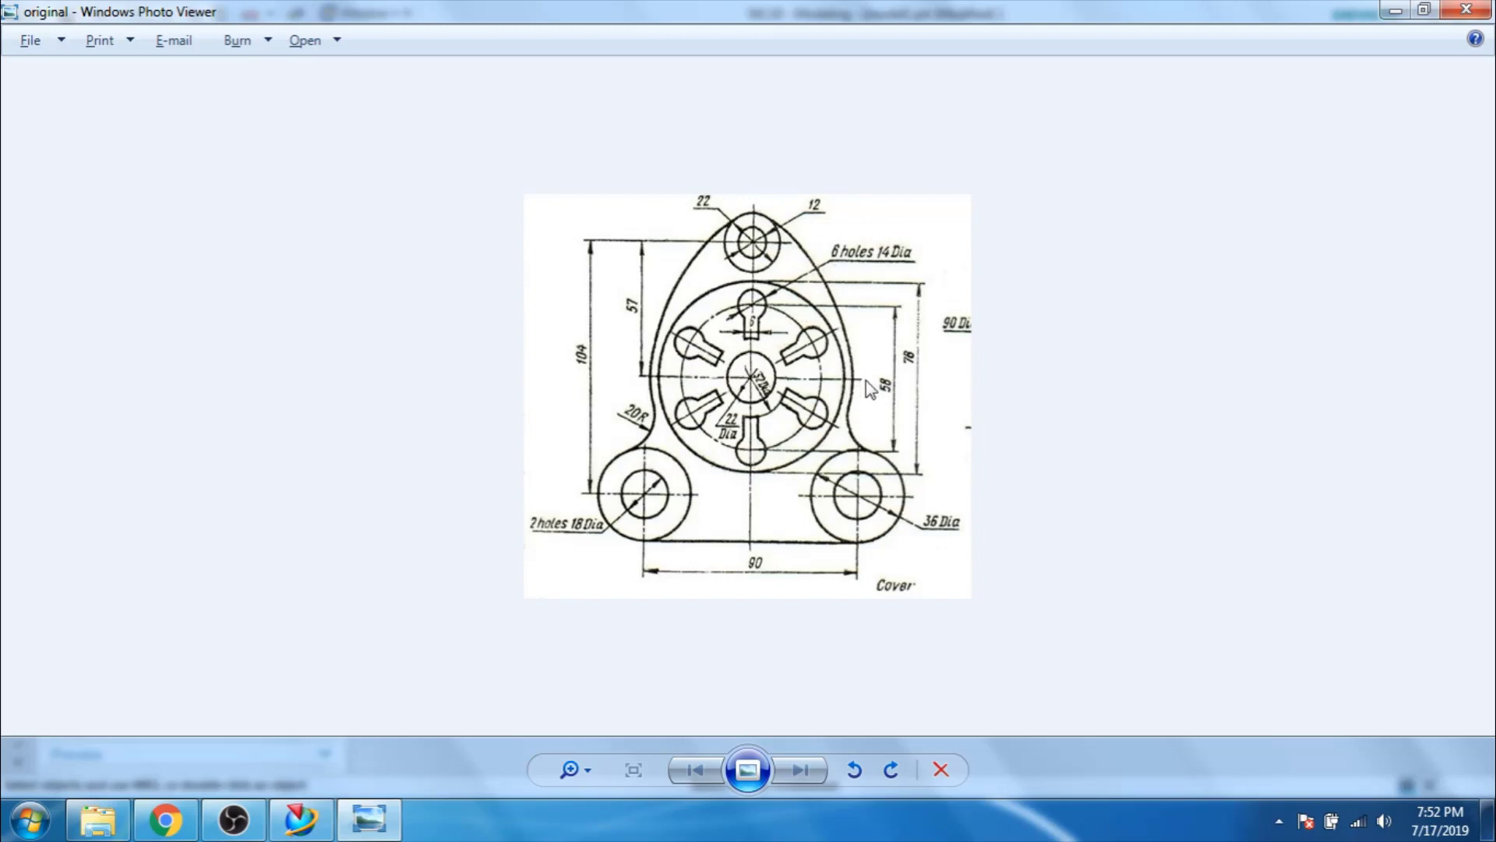
left_click(1395, 9)
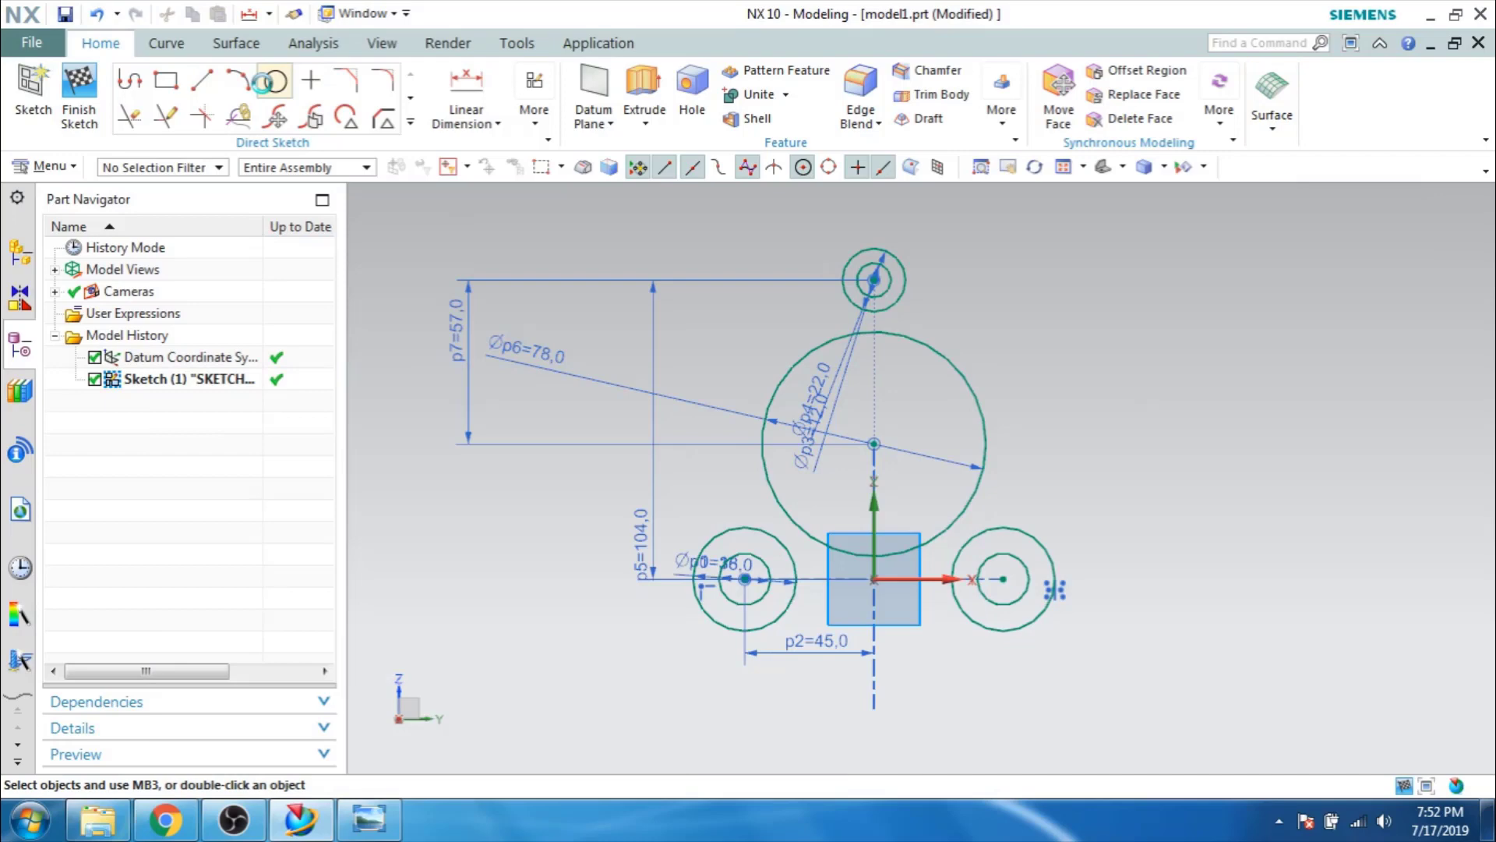
Draw a Ø58 circle concentric with the Ø78 circle and convert it to reference.
left_click(265, 81)
left_click(874, 444)
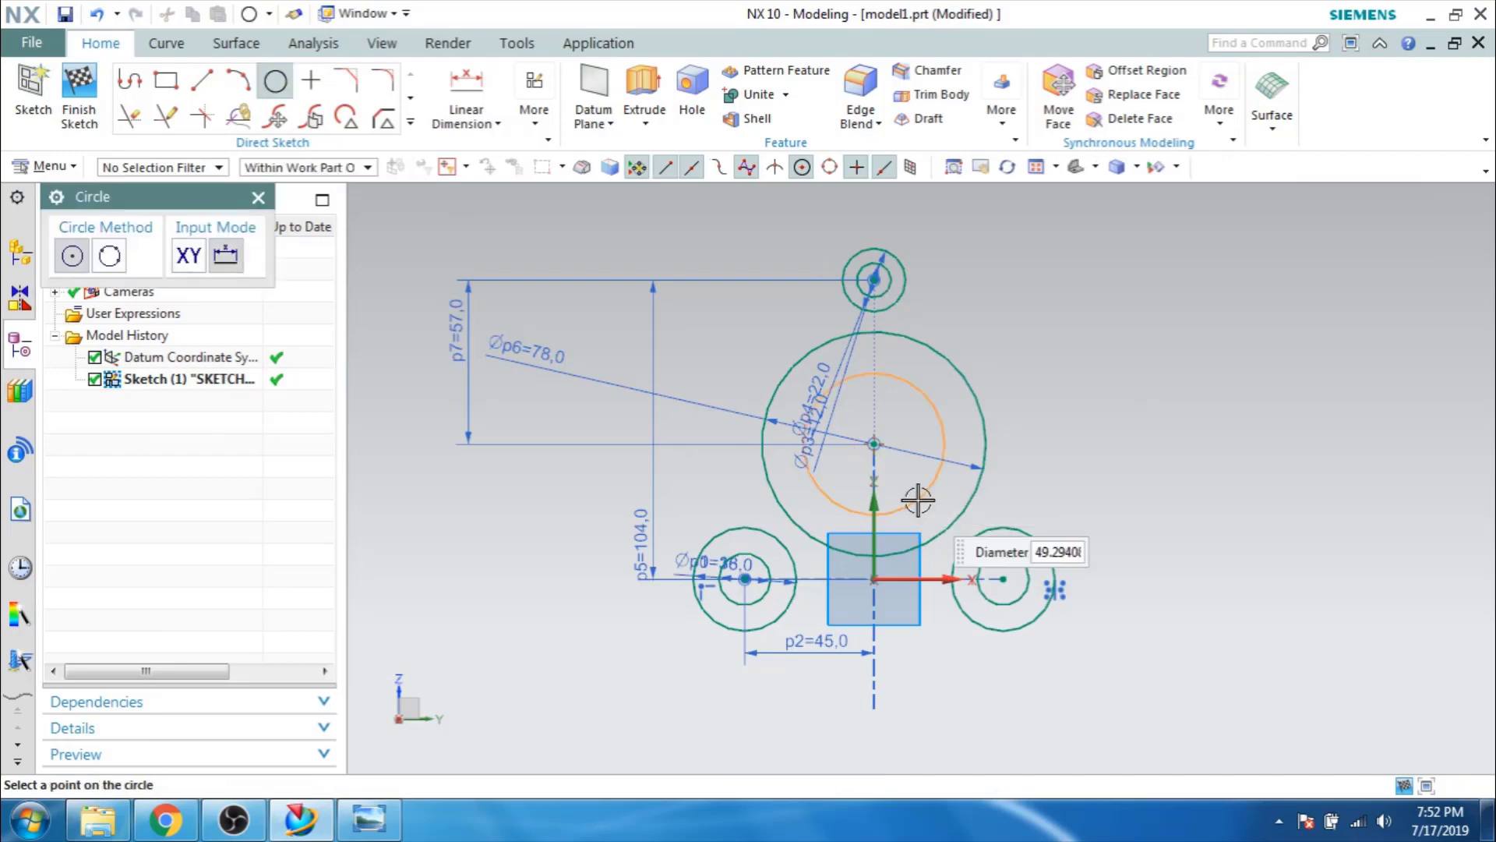
type("58")
key("Return")
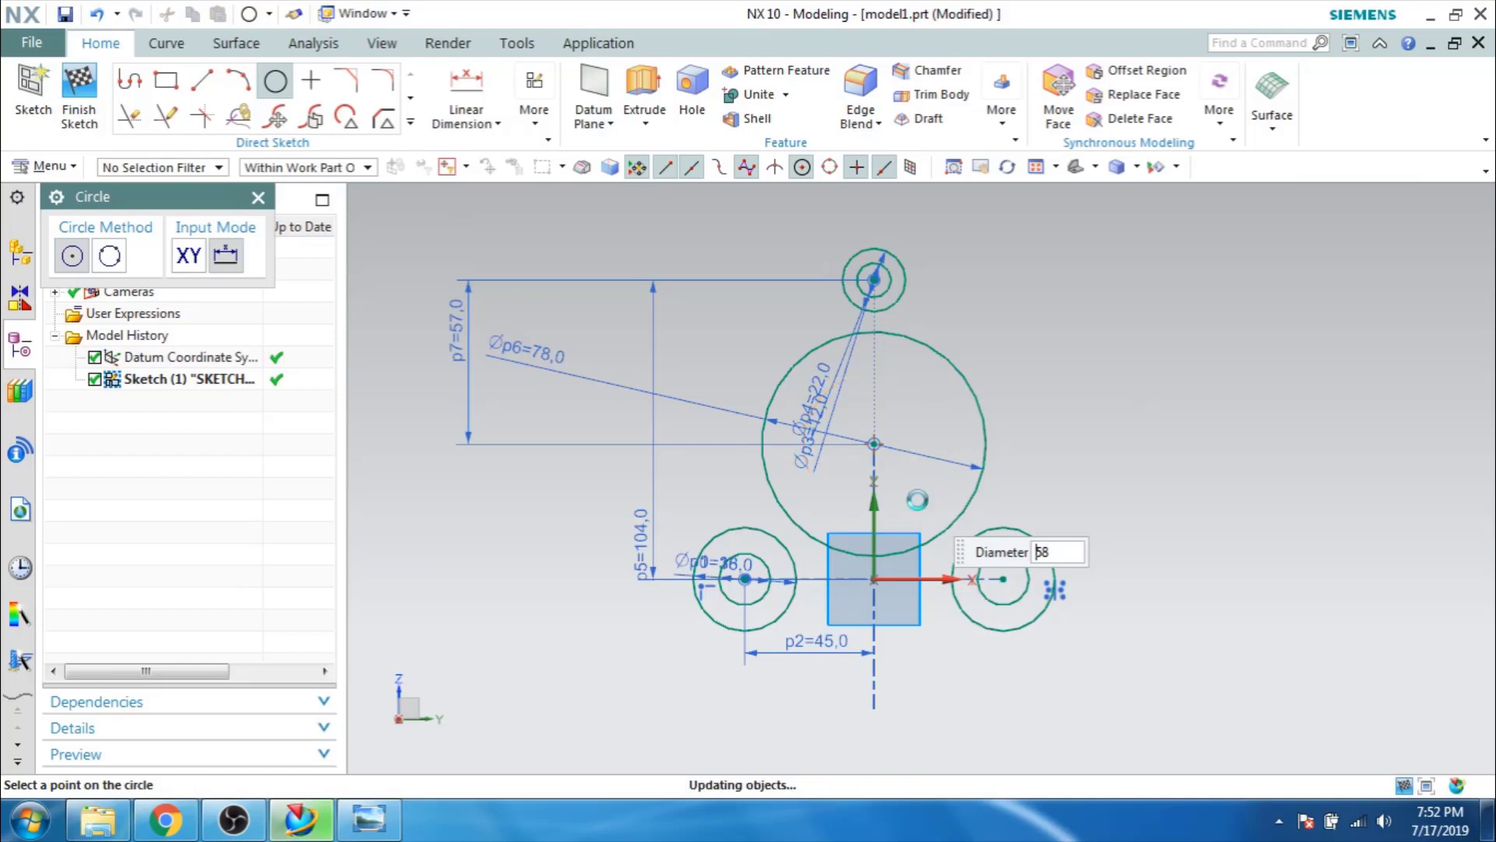
key("Escape")
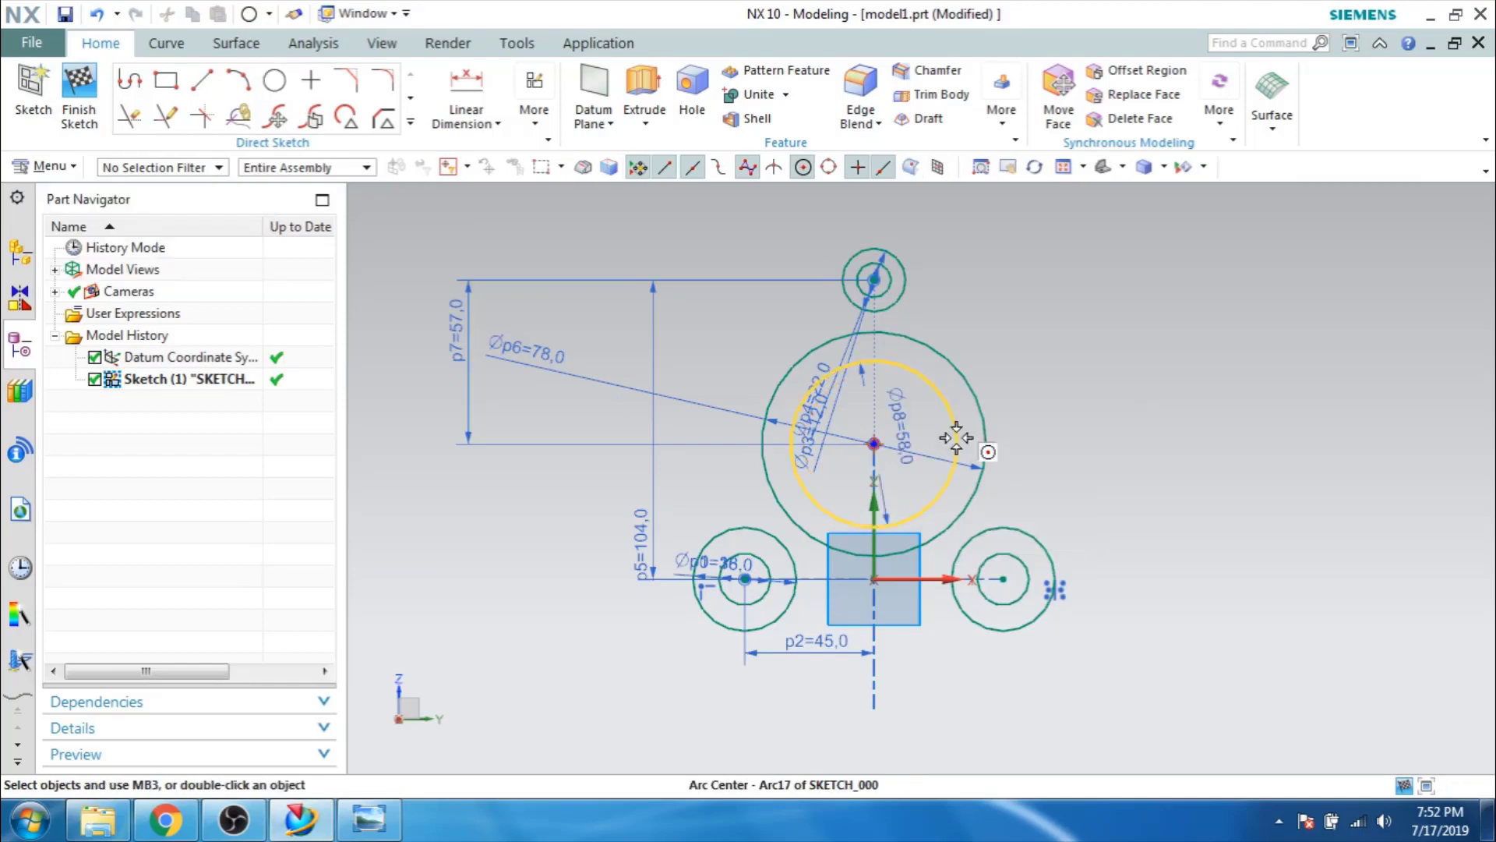
left_click(956, 437)
left_click(988, 477)
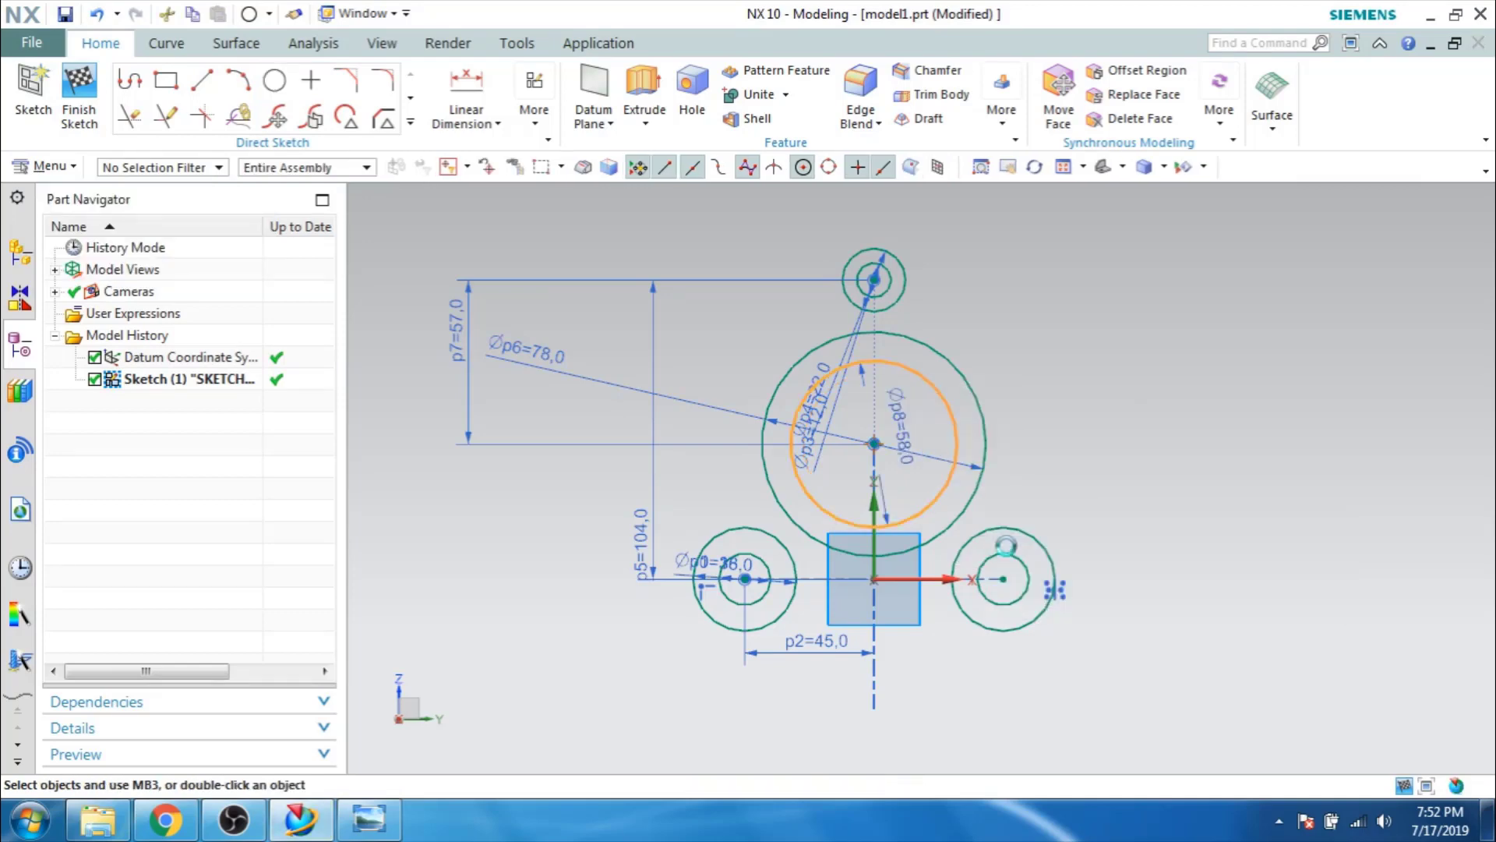
Reposition the Ø78, Ø12 and Ø22 diameter labels clear of the circles, then view the drawing.
left_click_drag(671, 408, 1044, 382)
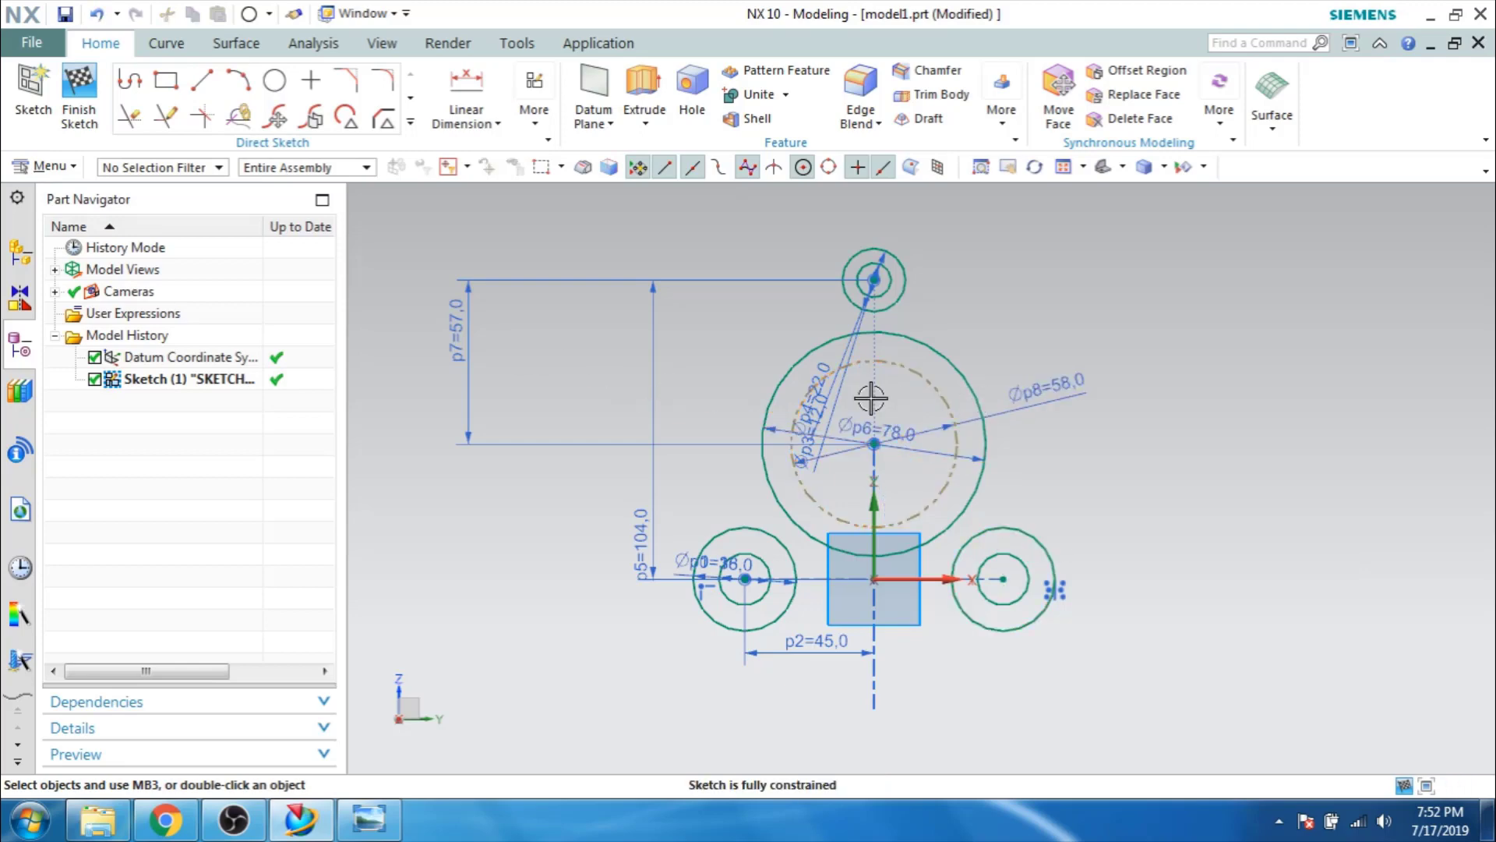
left_click_drag(845, 364, 829, 344)
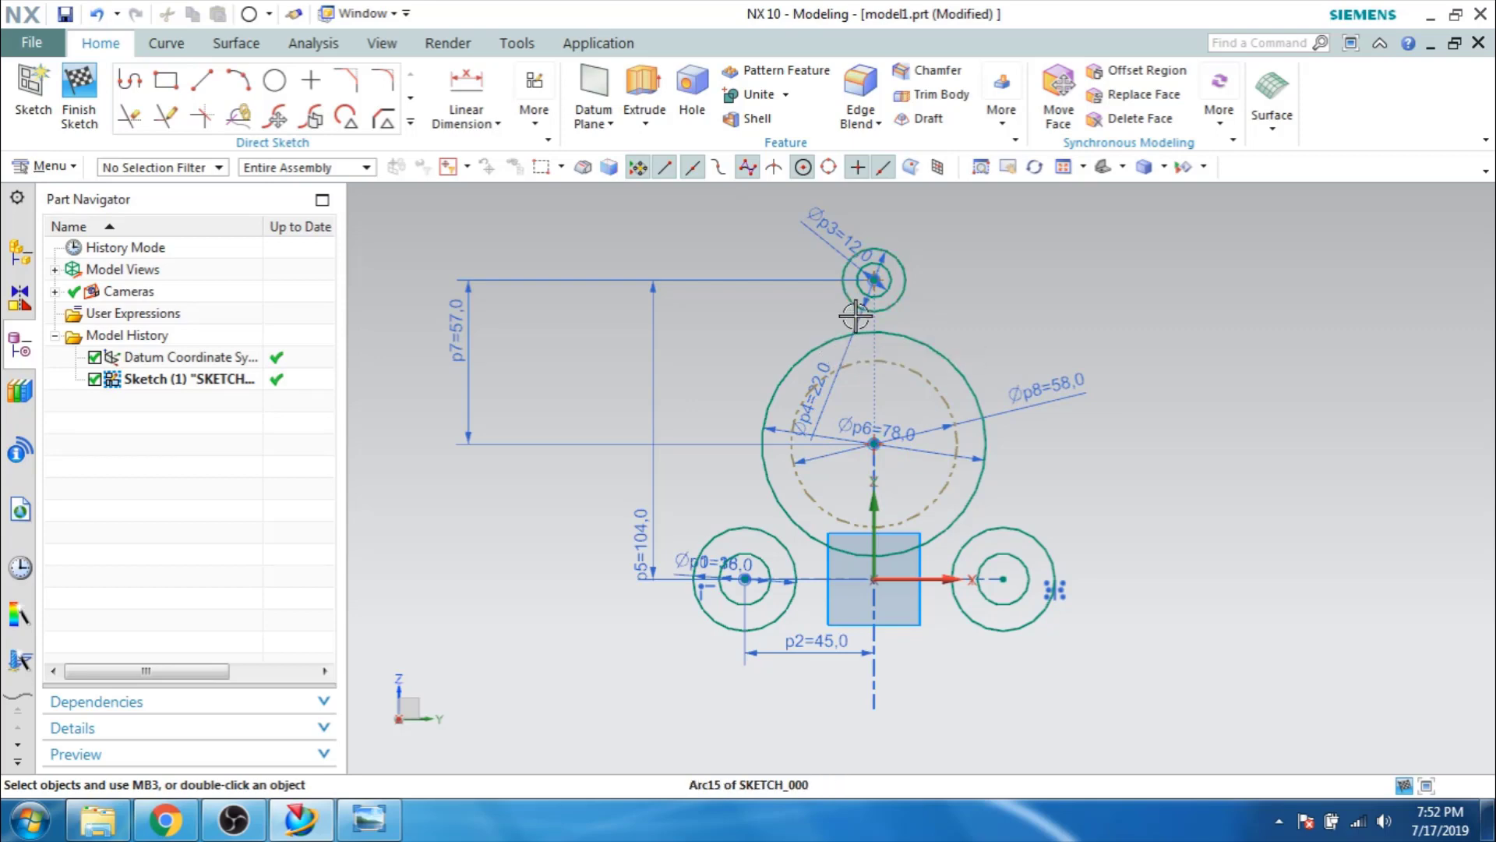
left_click_drag(855, 316, 771, 248)
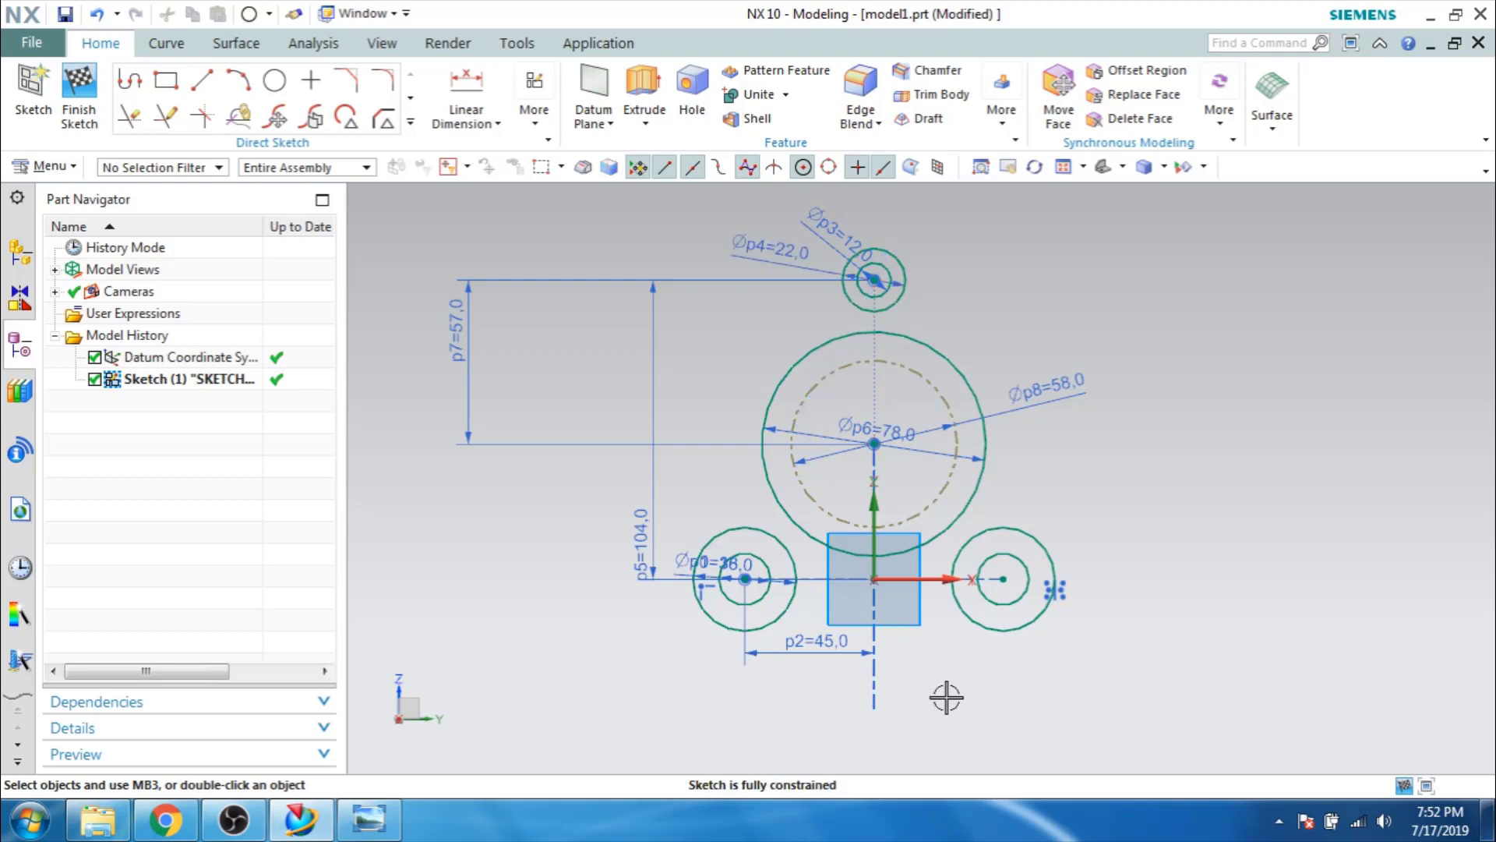
key("alt+Tab")
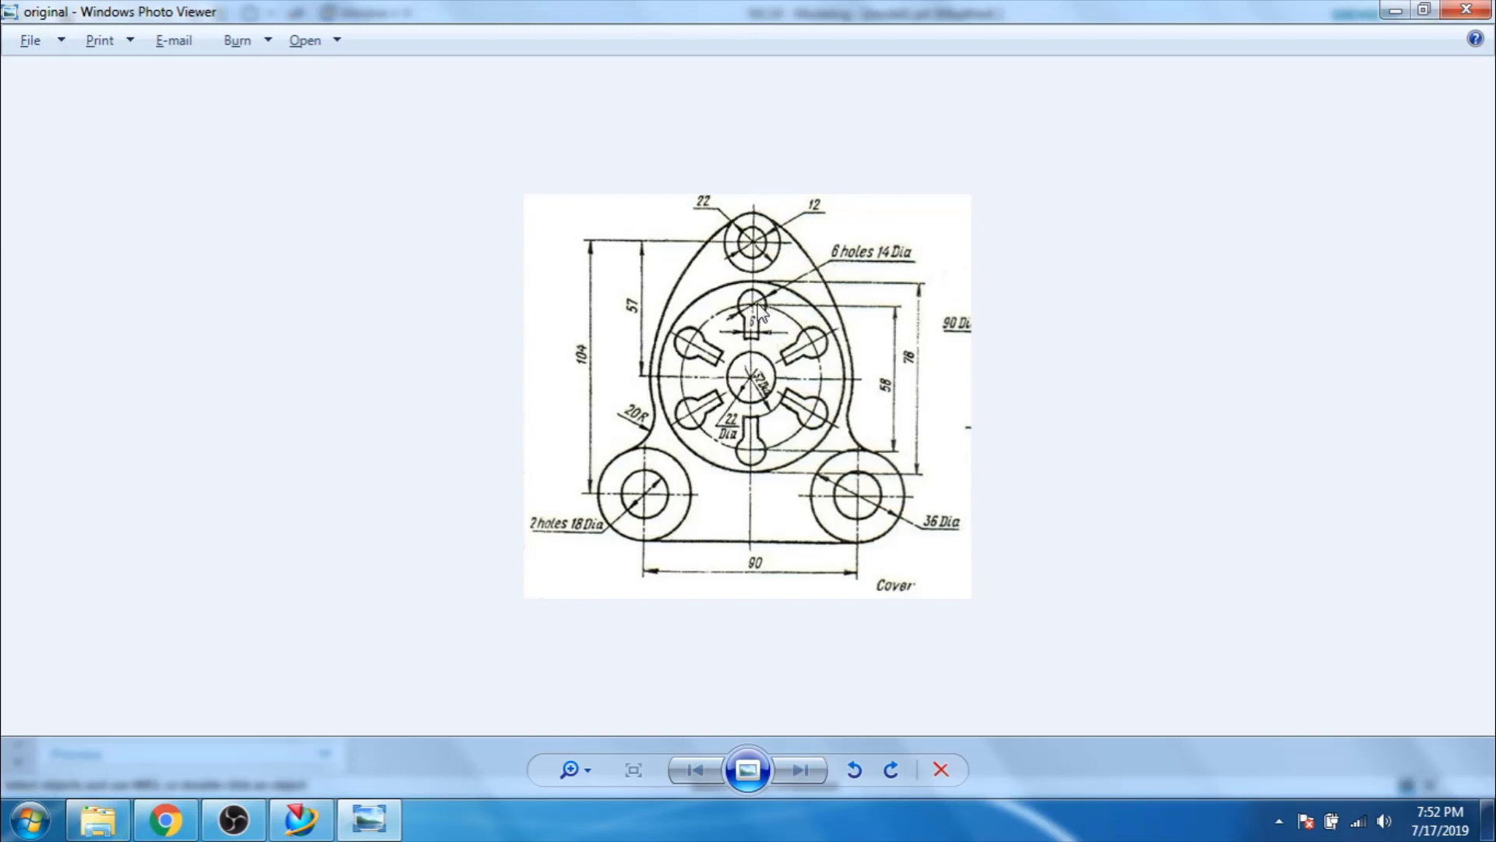
left_click(1395, 10)
Draw a Ø14 circle near the top of the large circle.
left_click(274, 80)
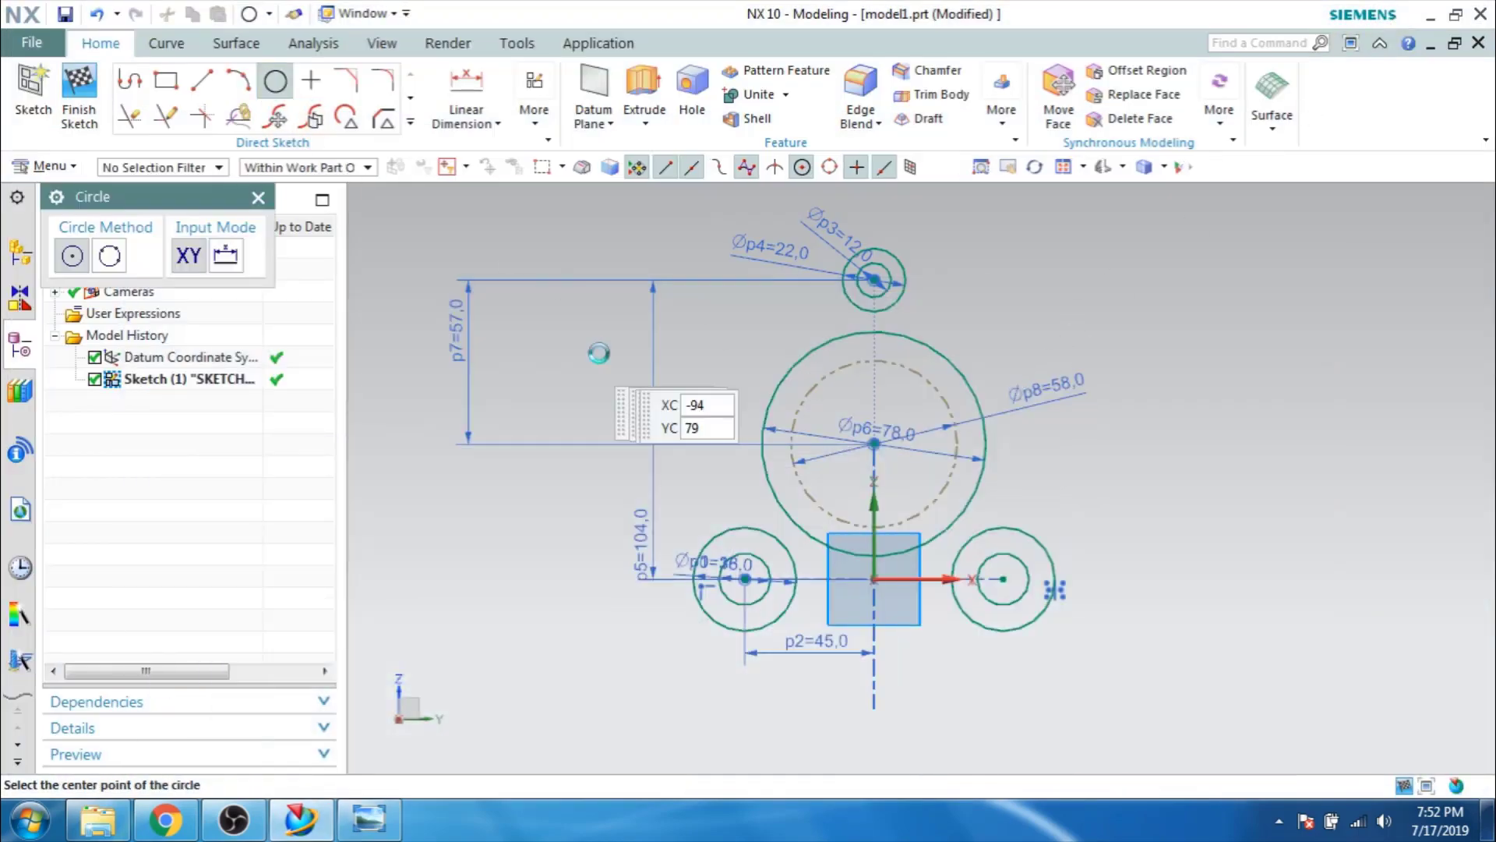
left_click(740, 350)
type("14")
key("Return")
key("Escape")
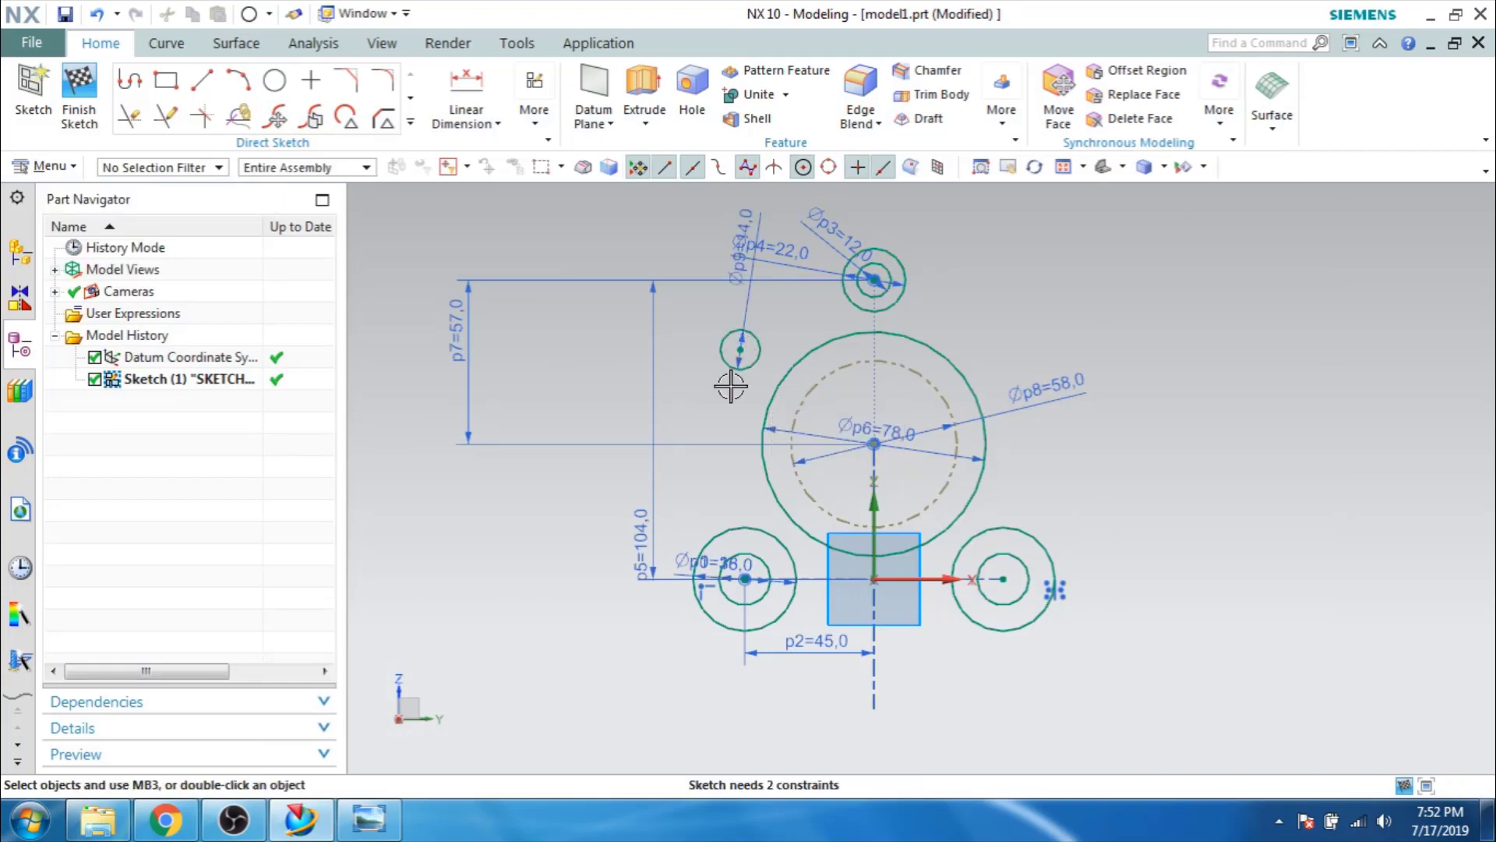
Constrain the Ø14 centre onto the dashed Ø58 circle and the vertical axis, then view the drawing.
key("c")
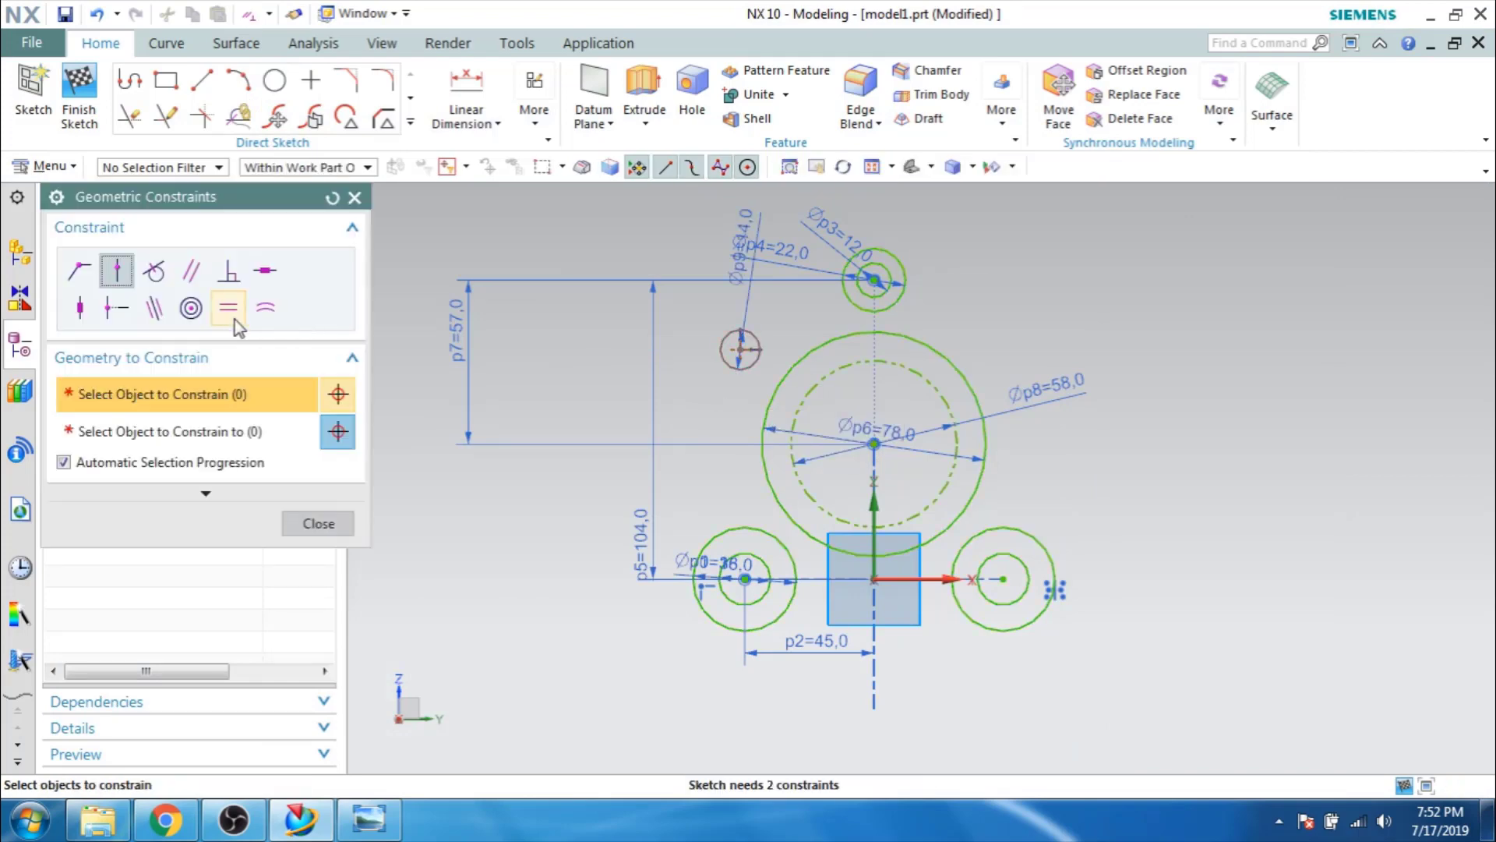
left_click(740, 349)
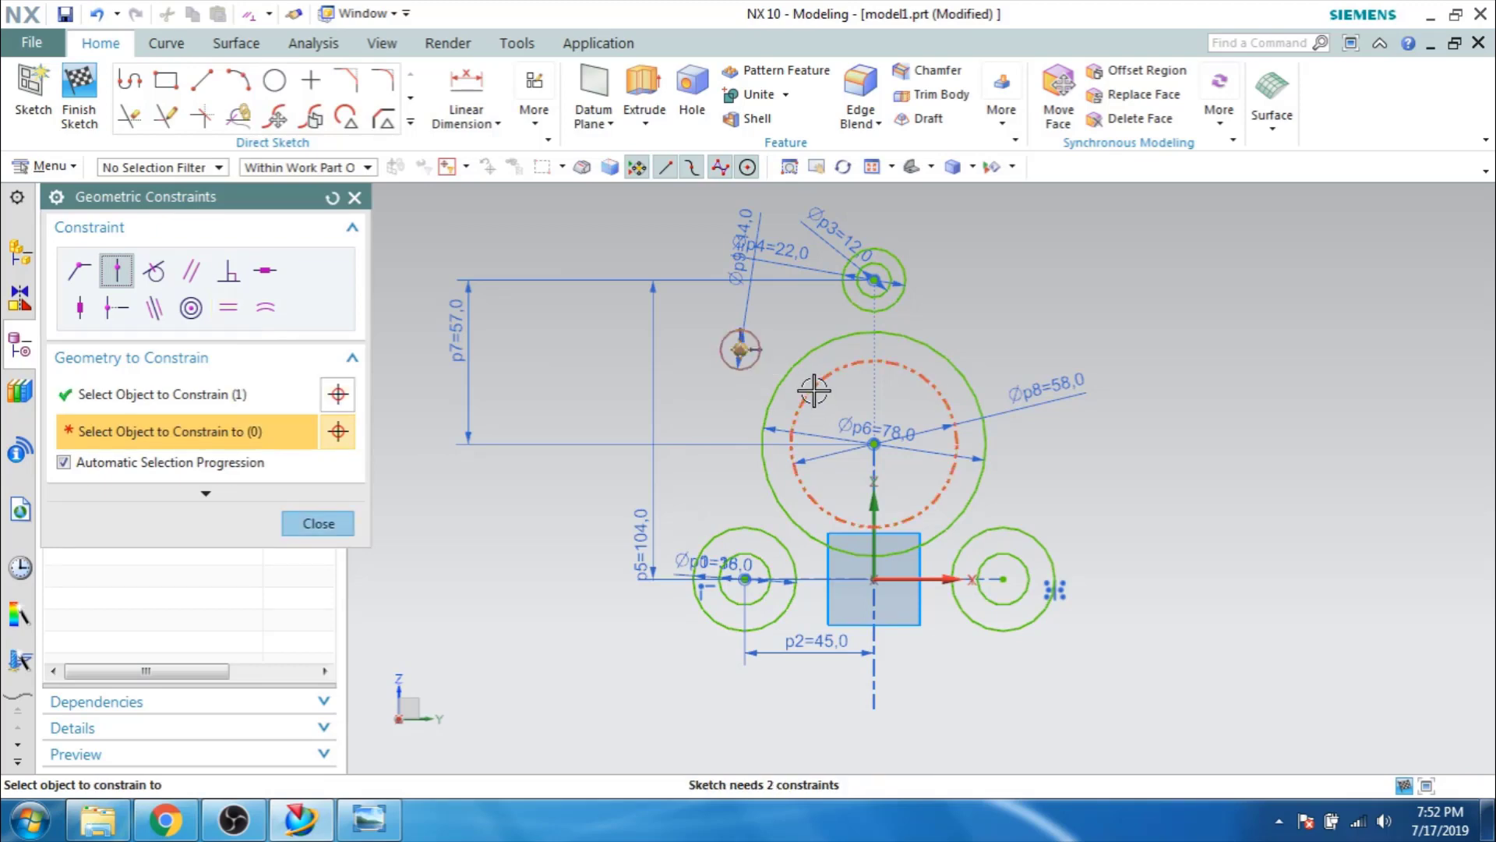
left_click(814, 390)
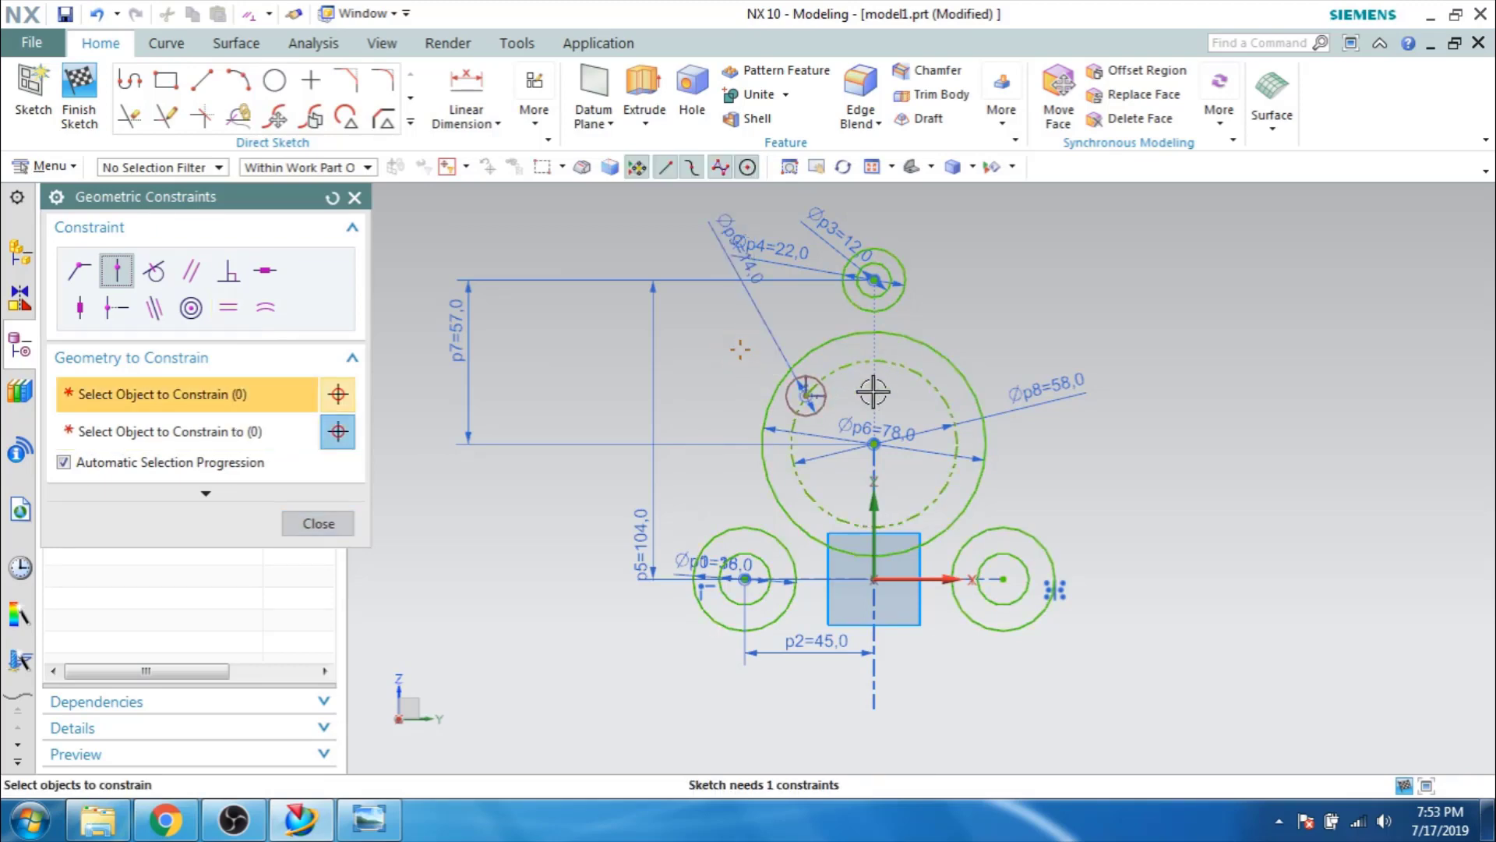
left_click(806, 395)
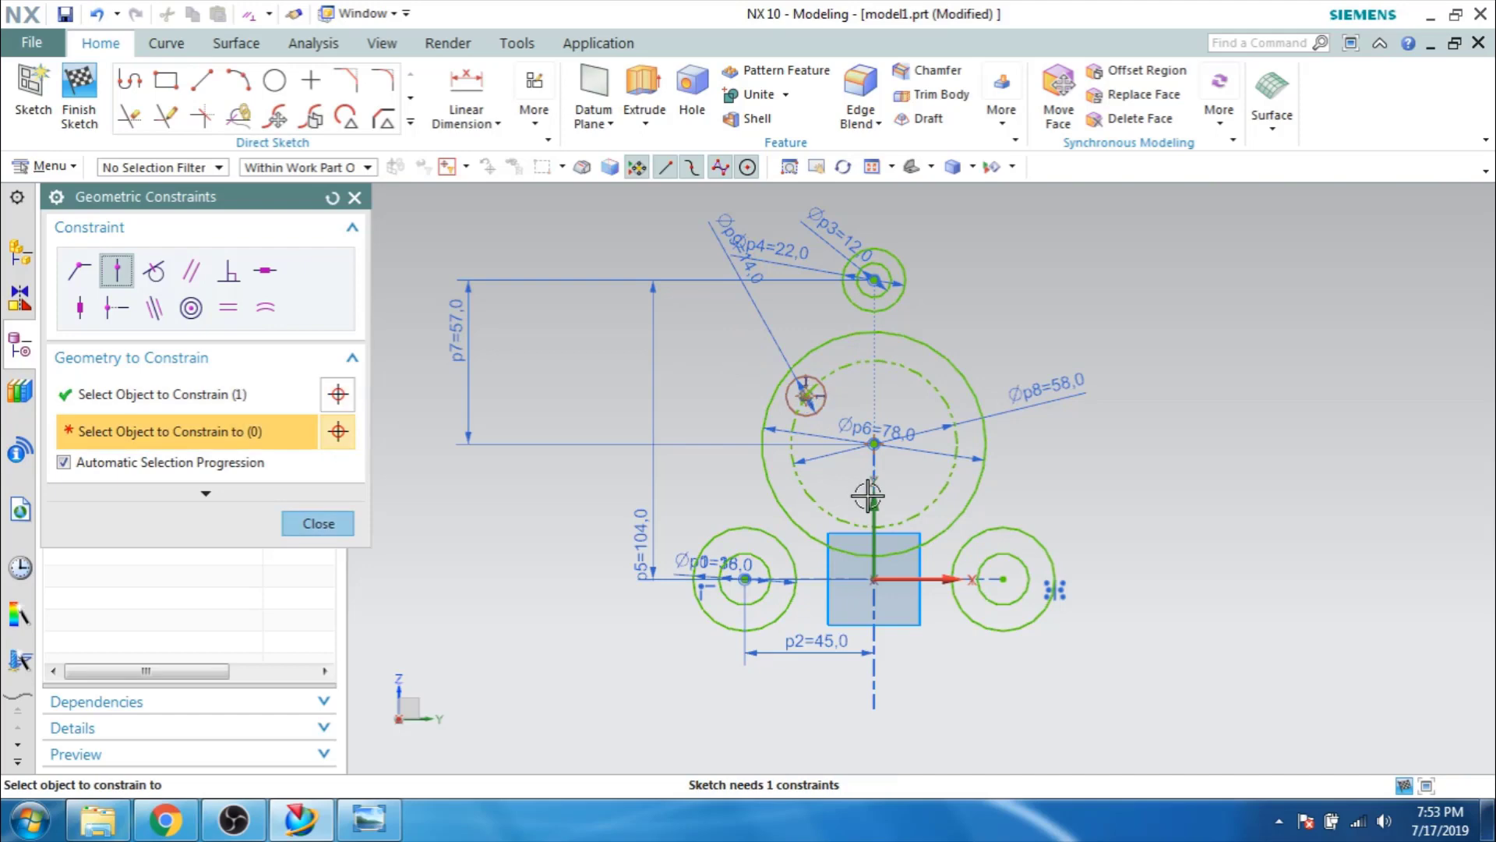
left_click(874, 536)
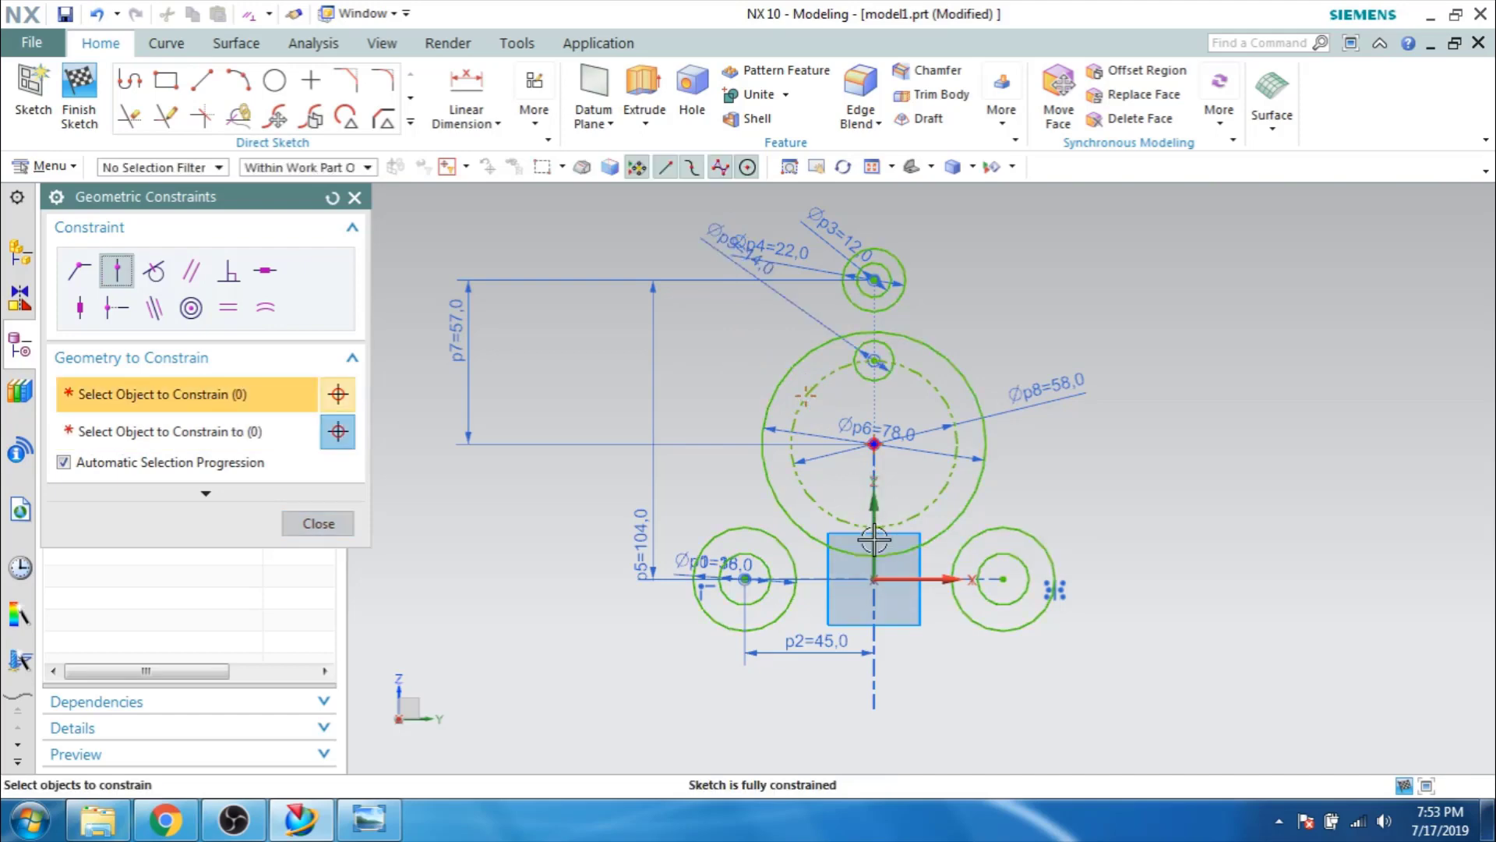
middle_click(872, 536)
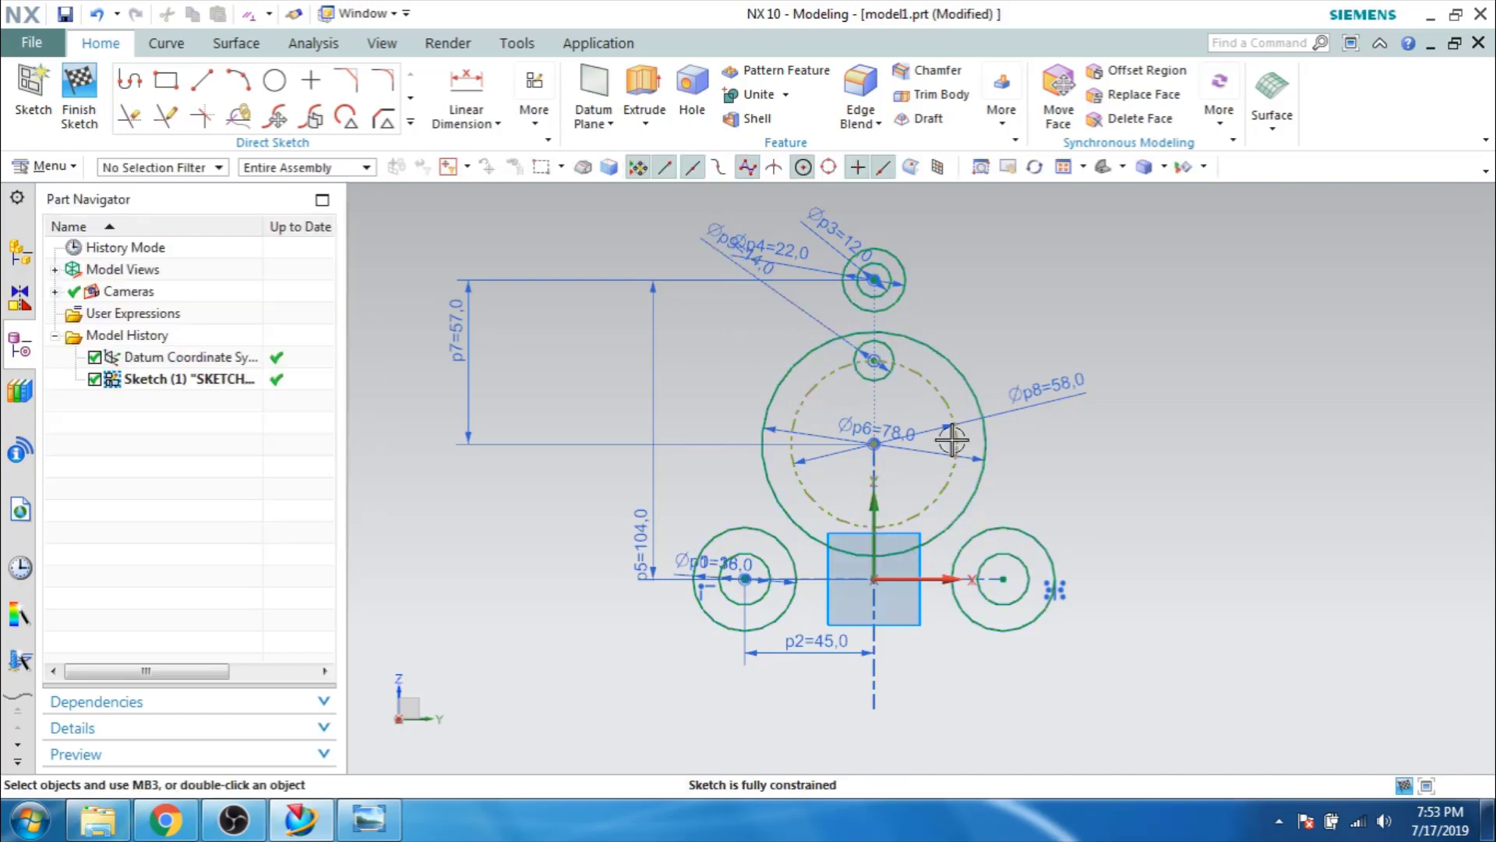
scroll(930, 365, "up", 3)
scroll(930, 364, "down", 2)
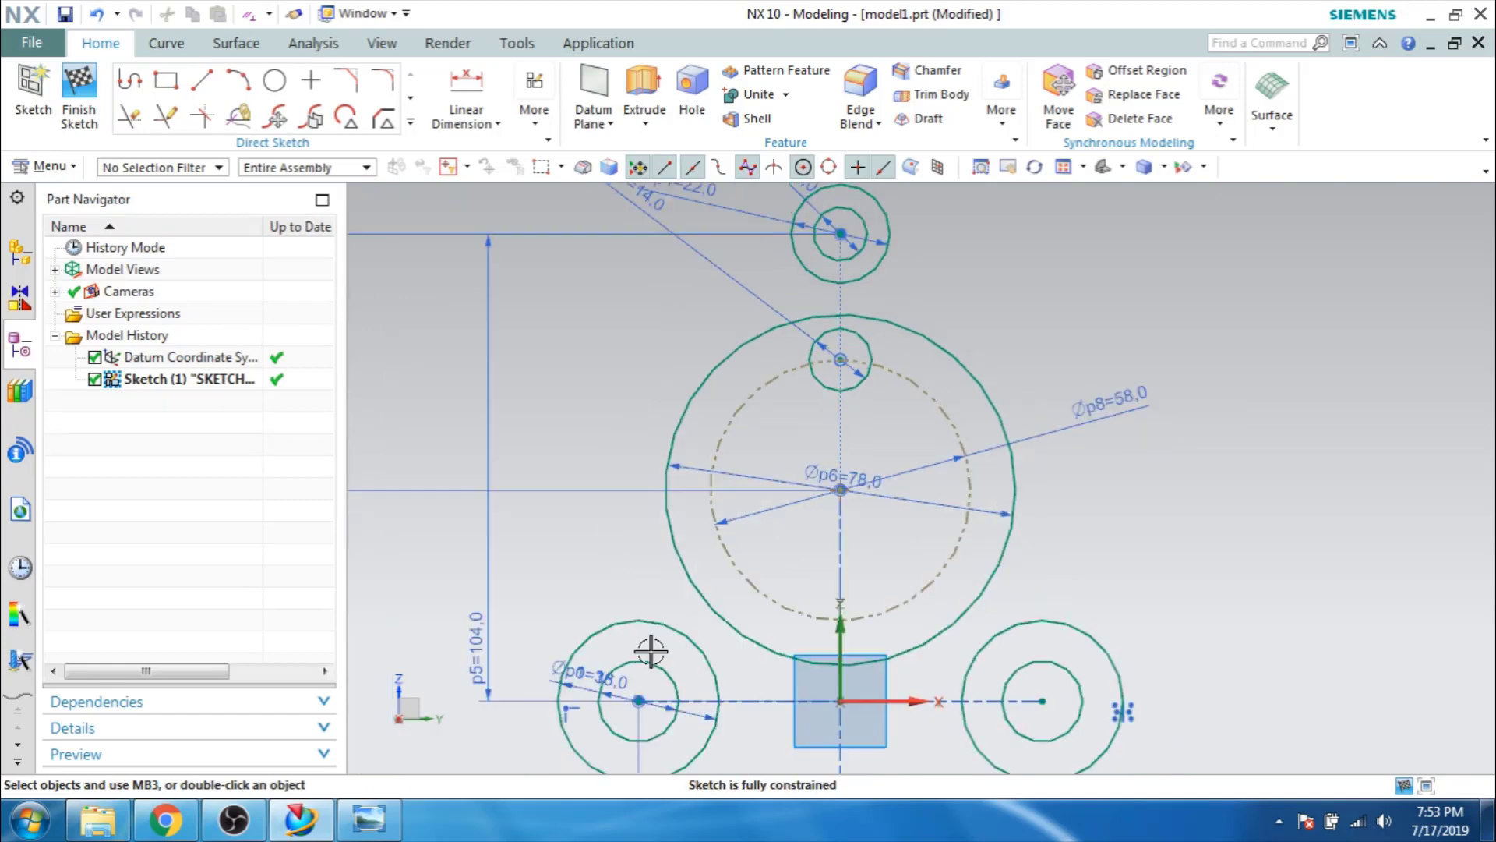
left_click(382, 818)
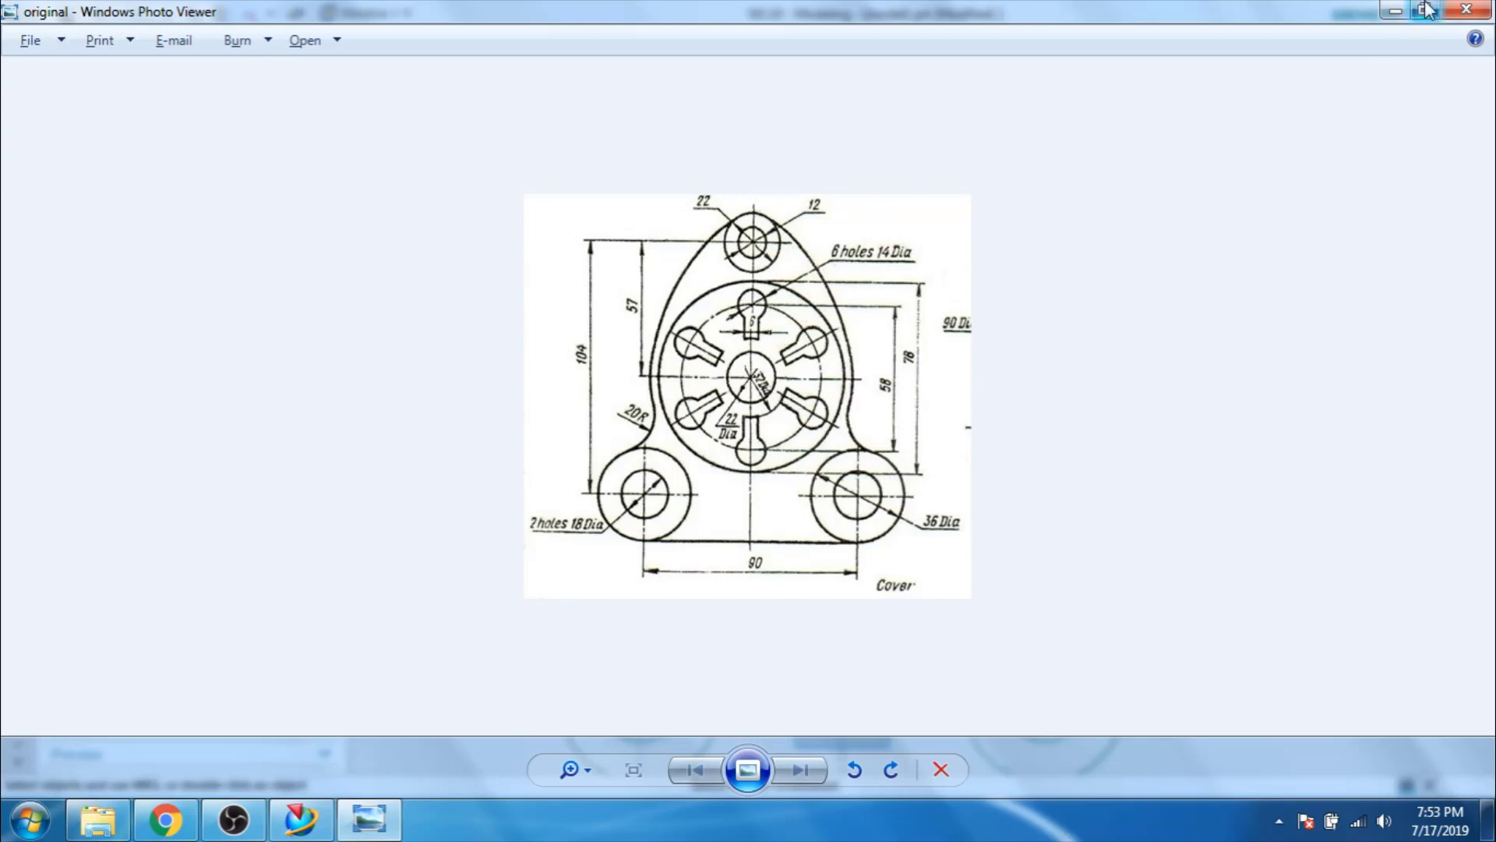
Draw two short vertical lines either side of the centreline inside the Ø58 construction circle.
left_click(1396, 10)
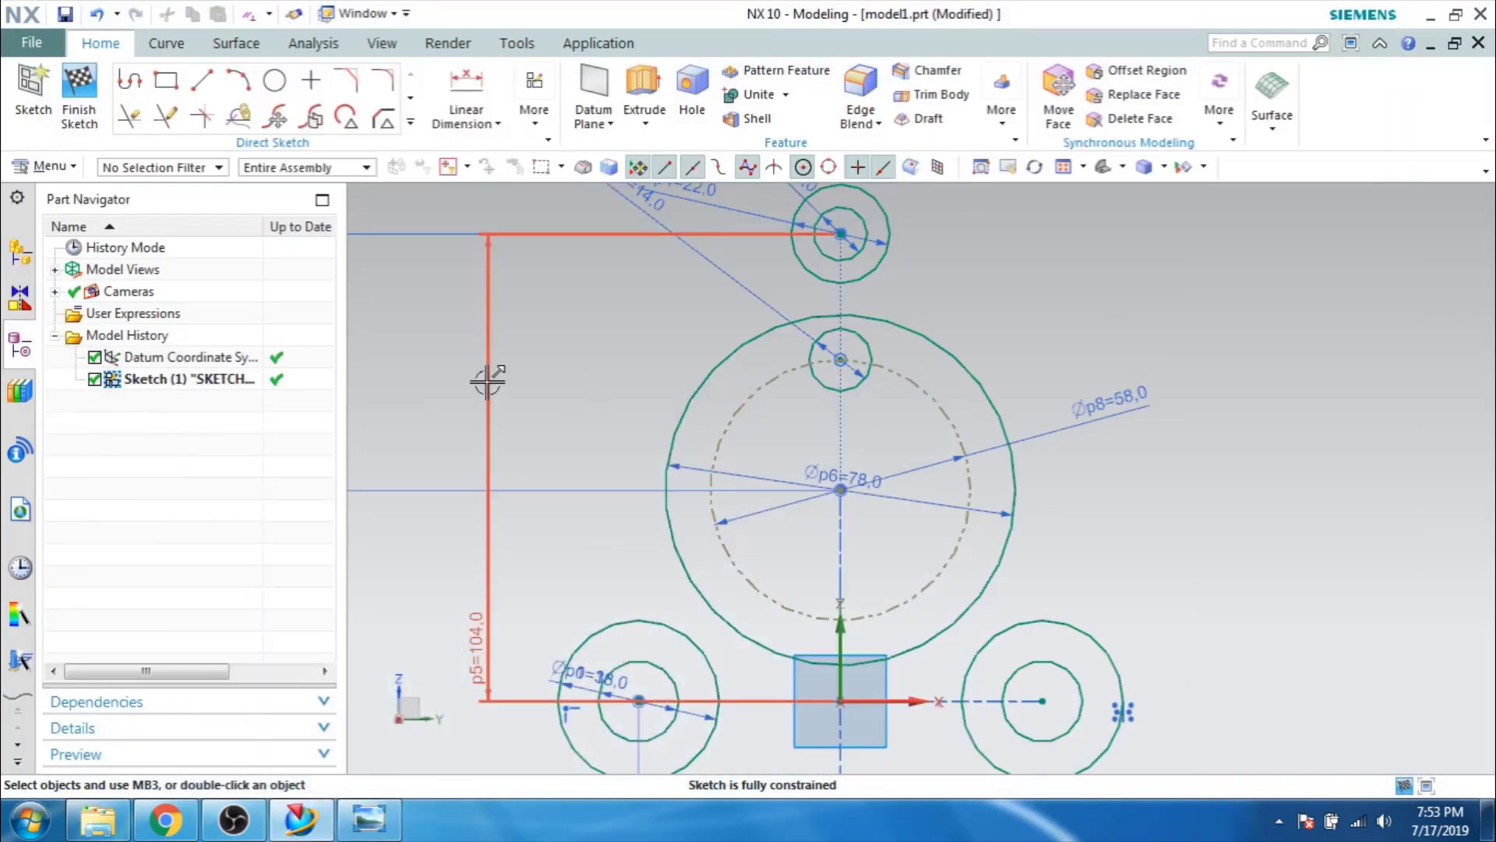
key("l")
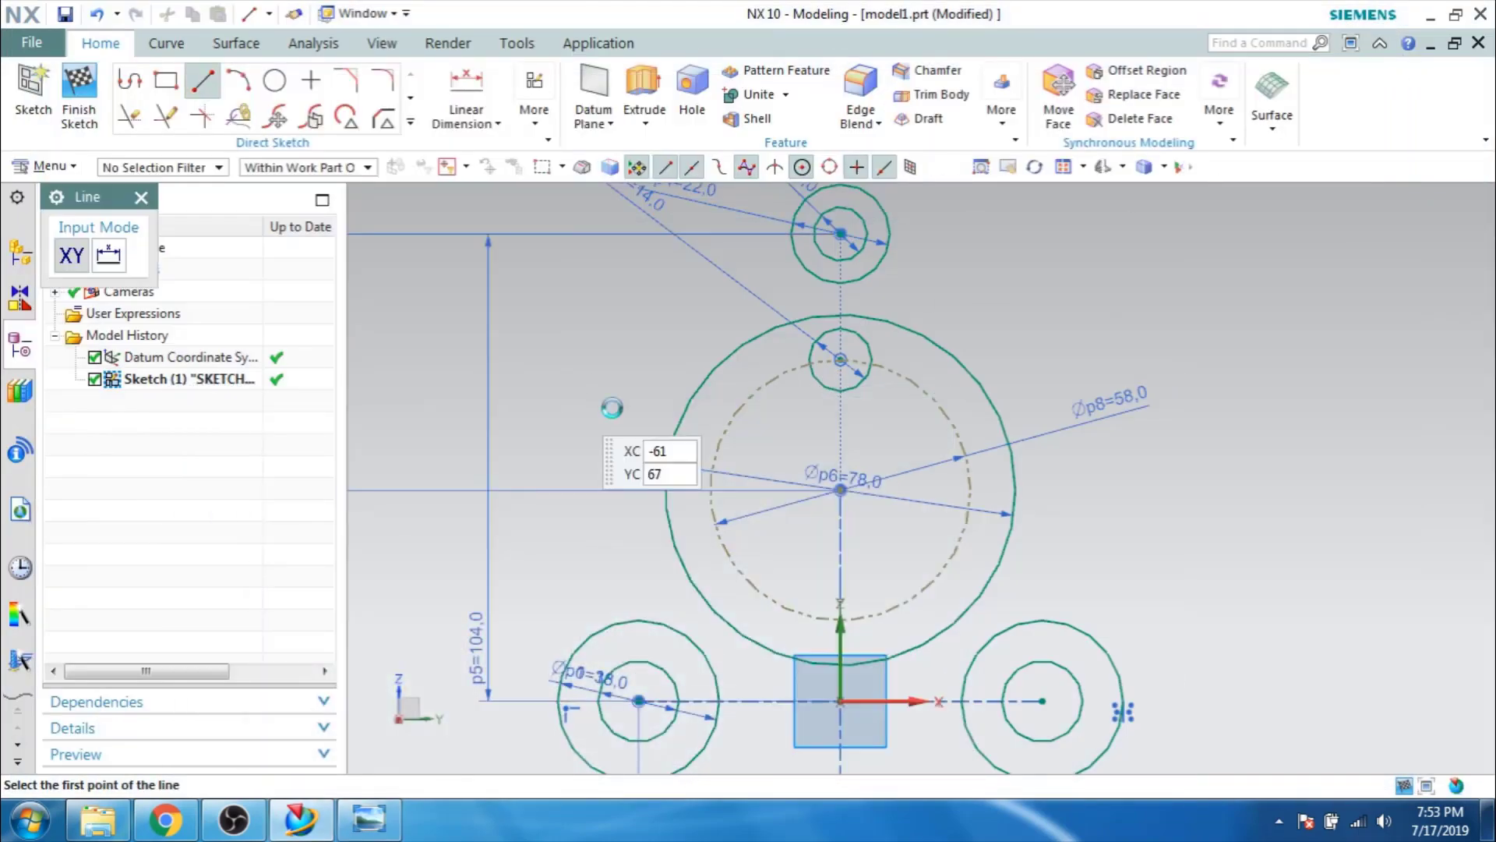
left_click(811, 362)
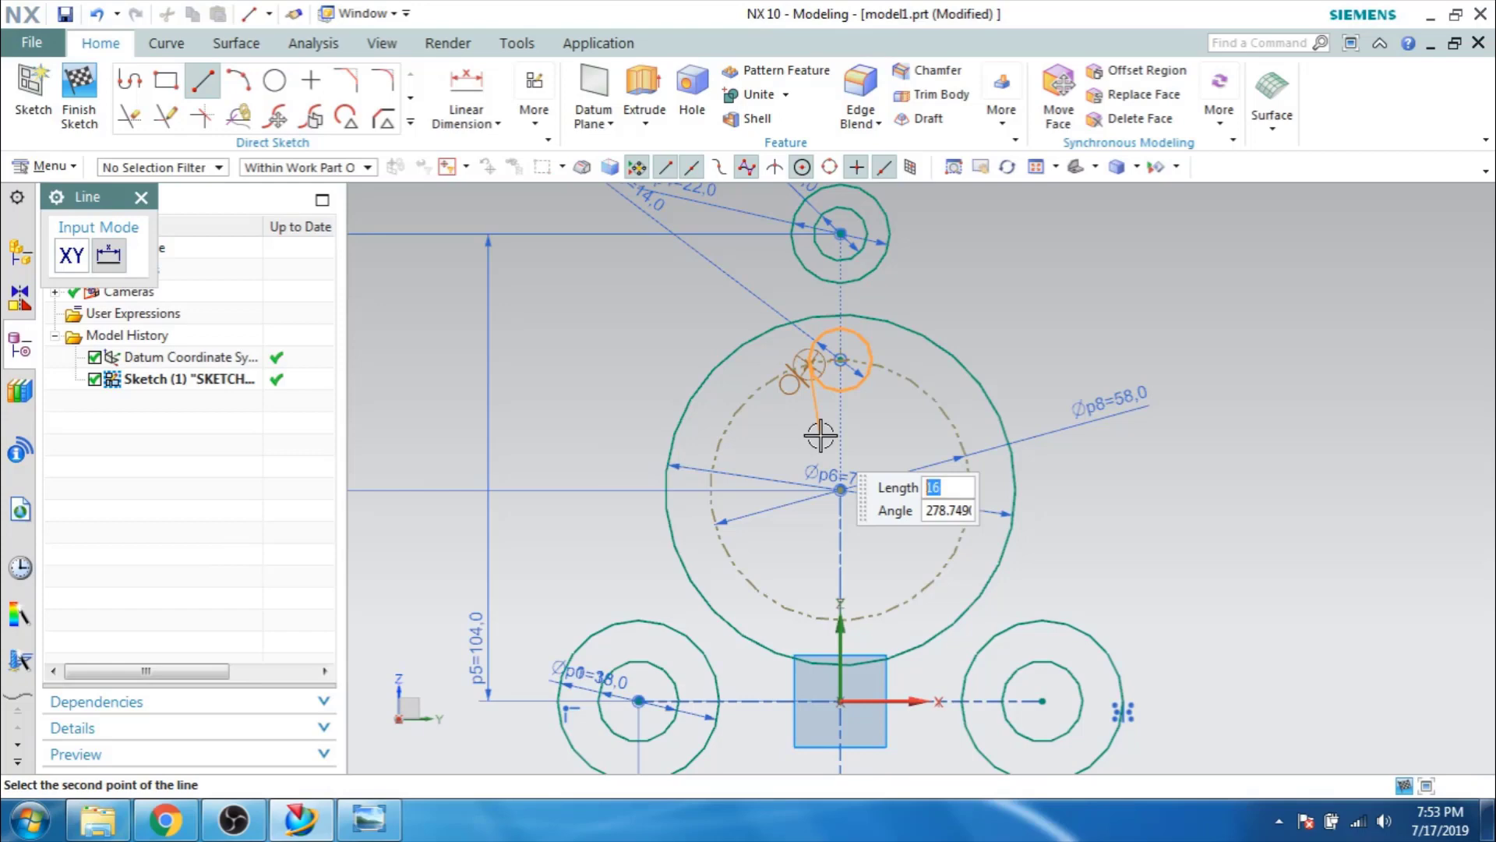
key("Escape")
left_click(831, 387)
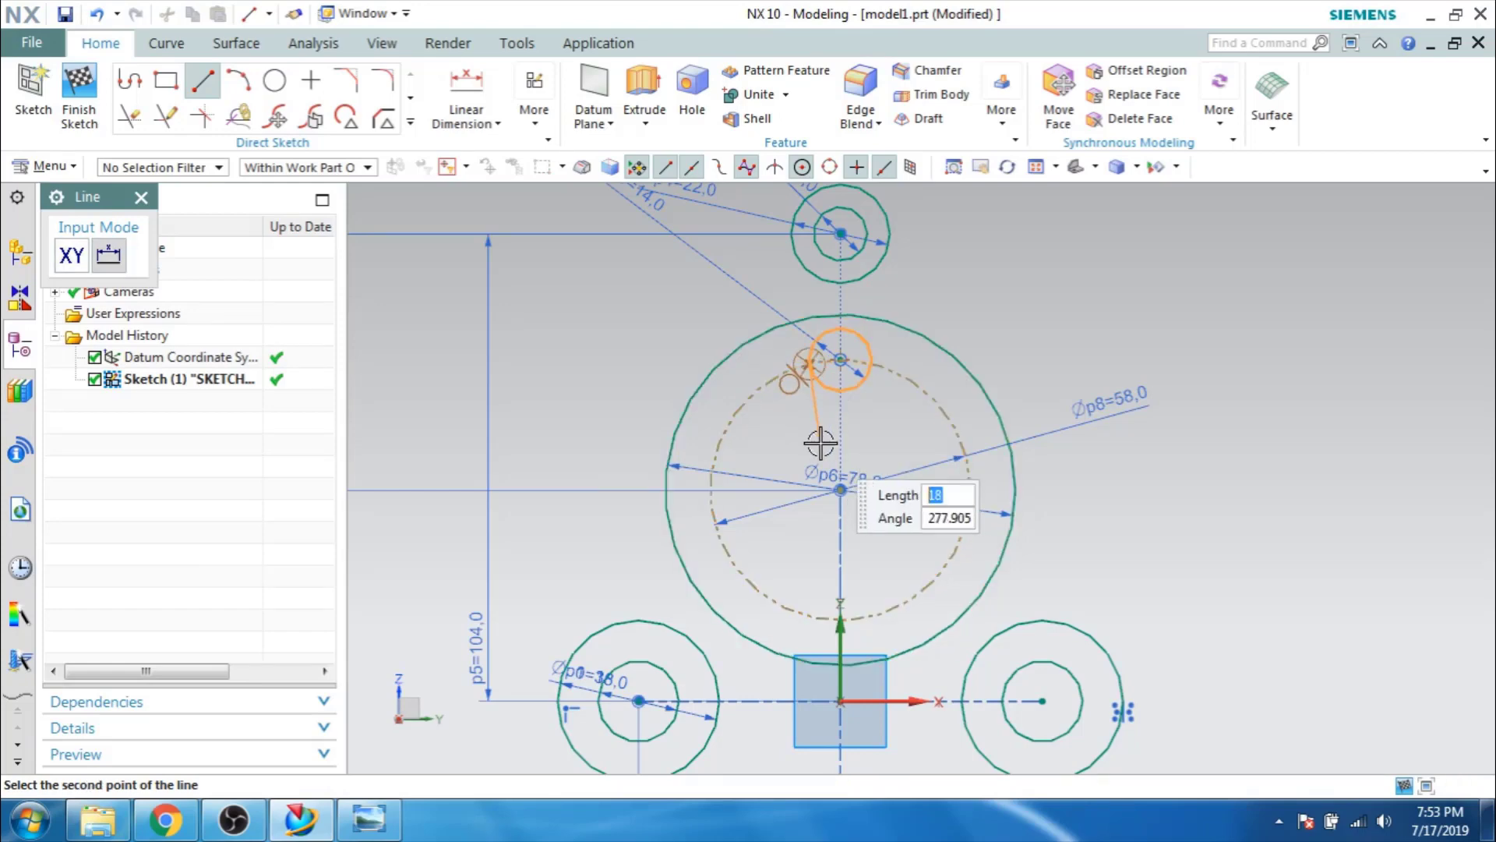
key("Escape")
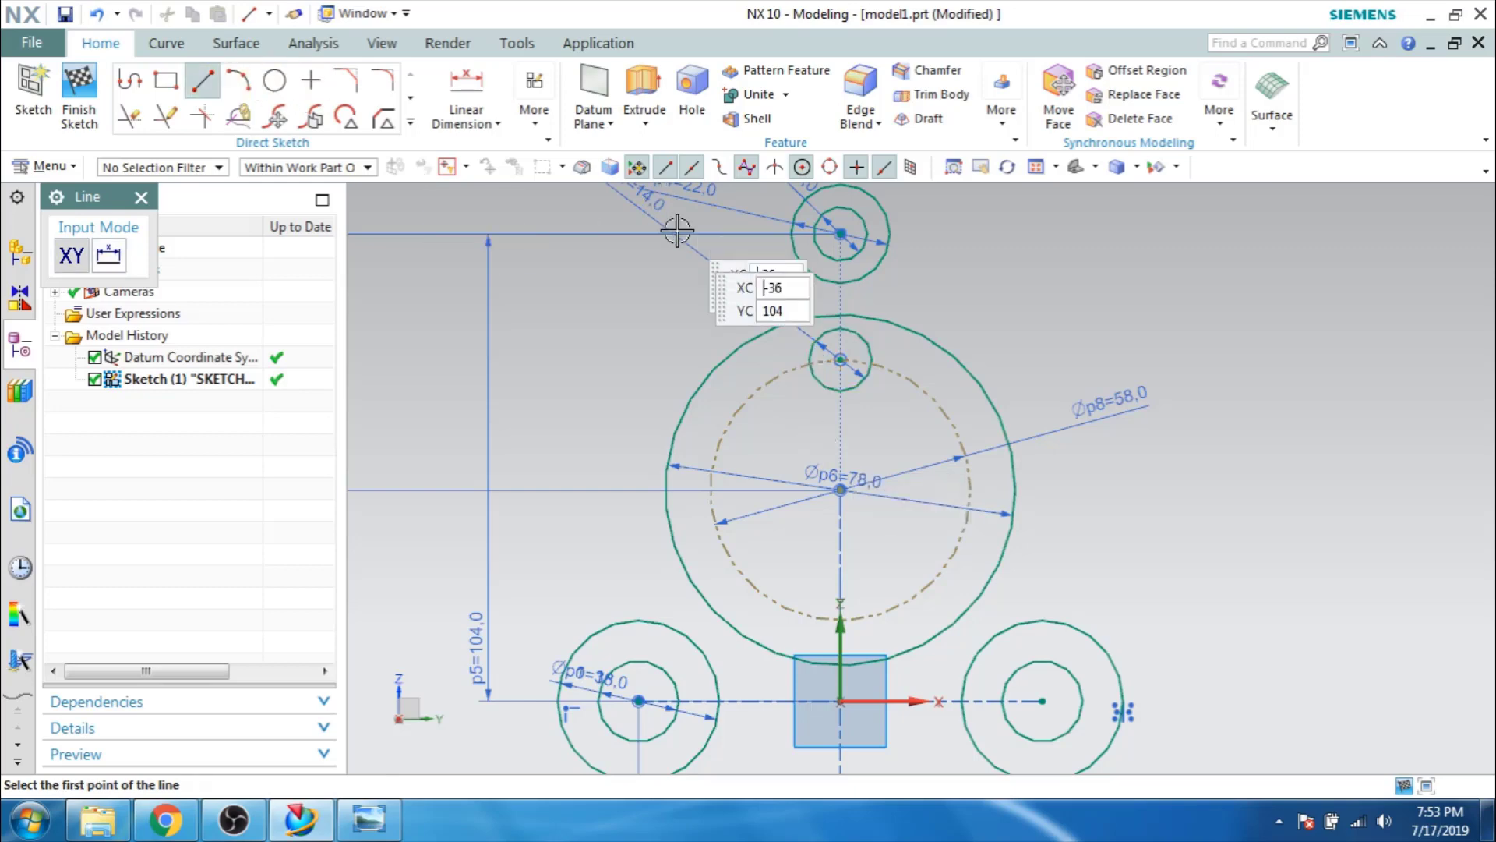
left_click(824, 430)
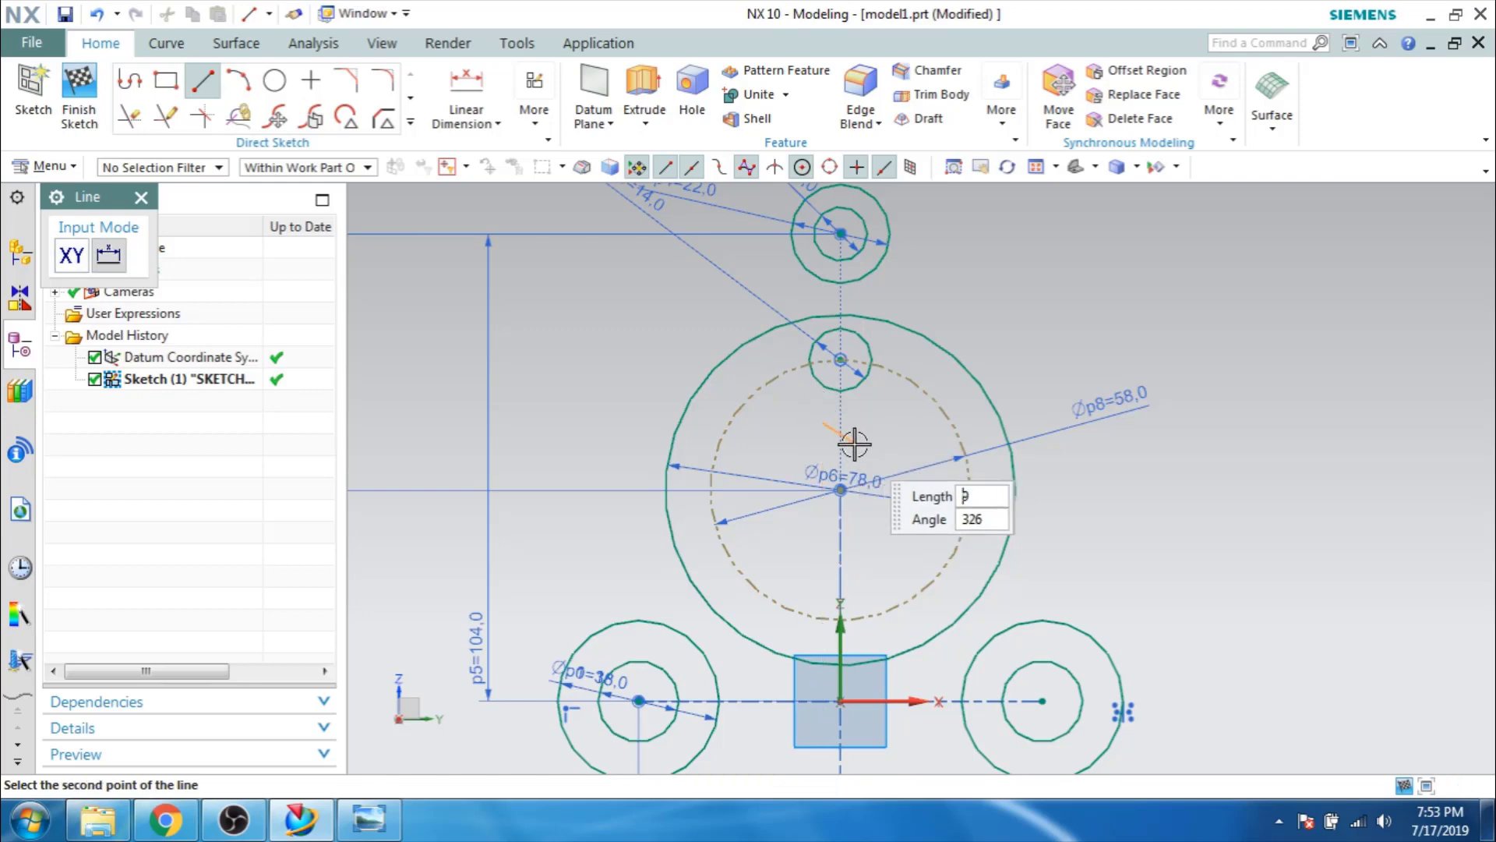
left_click(822, 446)
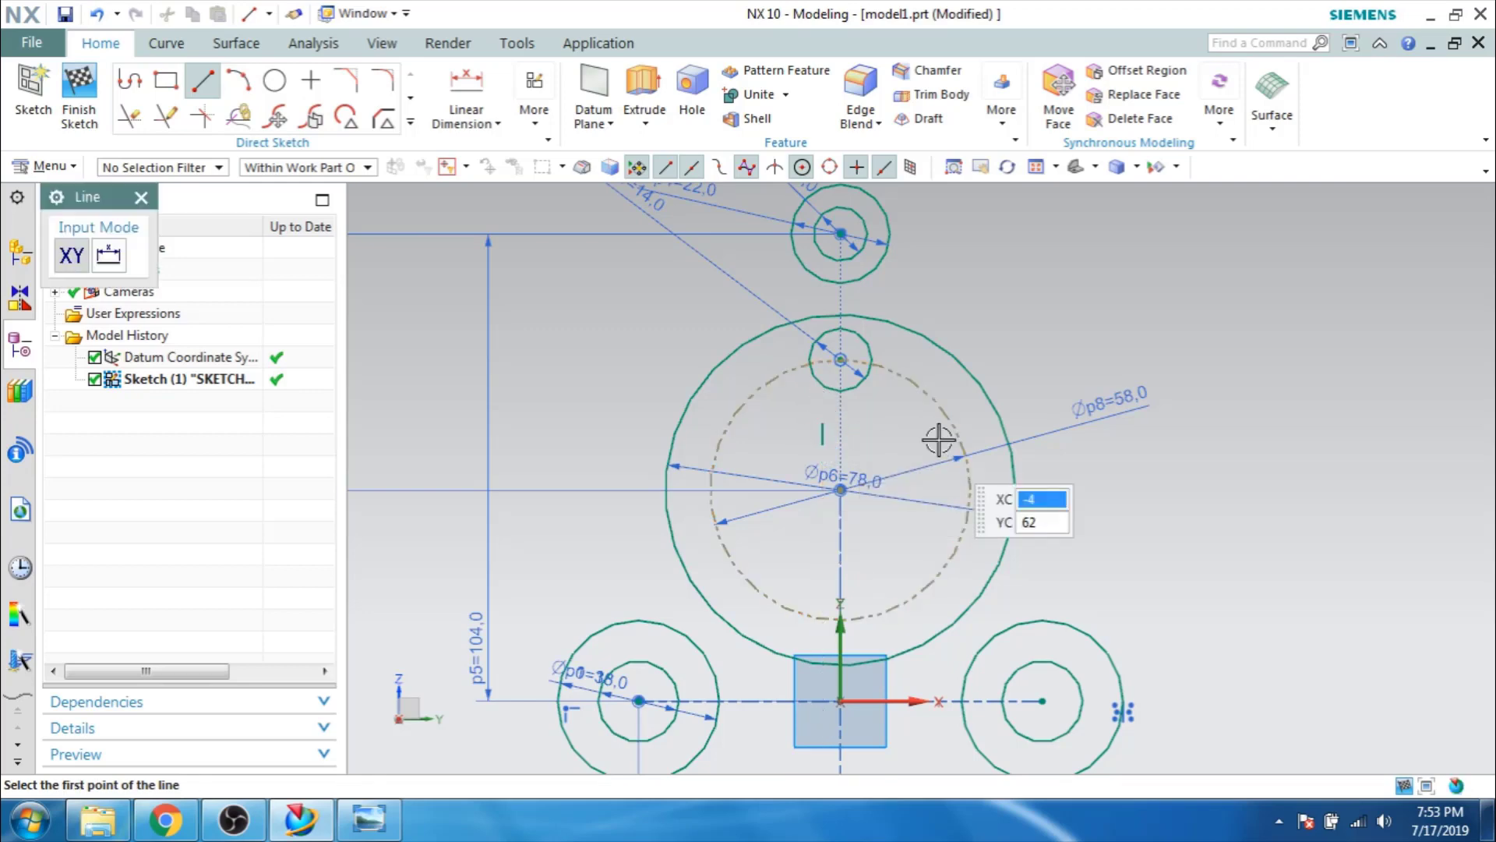
left_click(859, 423)
left_click(860, 442)
key("Escape")
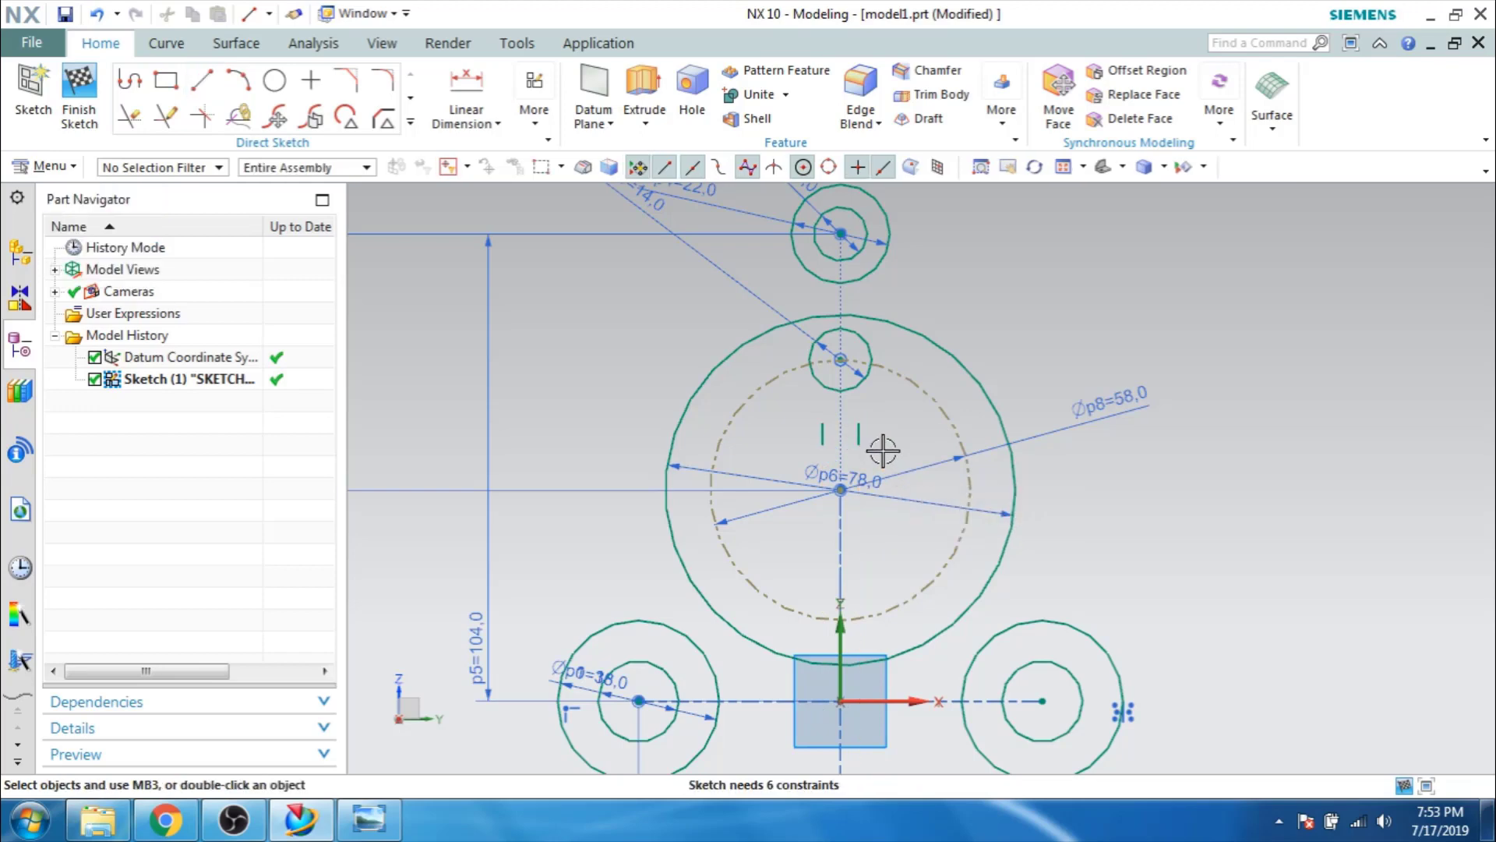
Dimension the gap between the two slot lines as 6.
key("d")
left_click(828, 445)
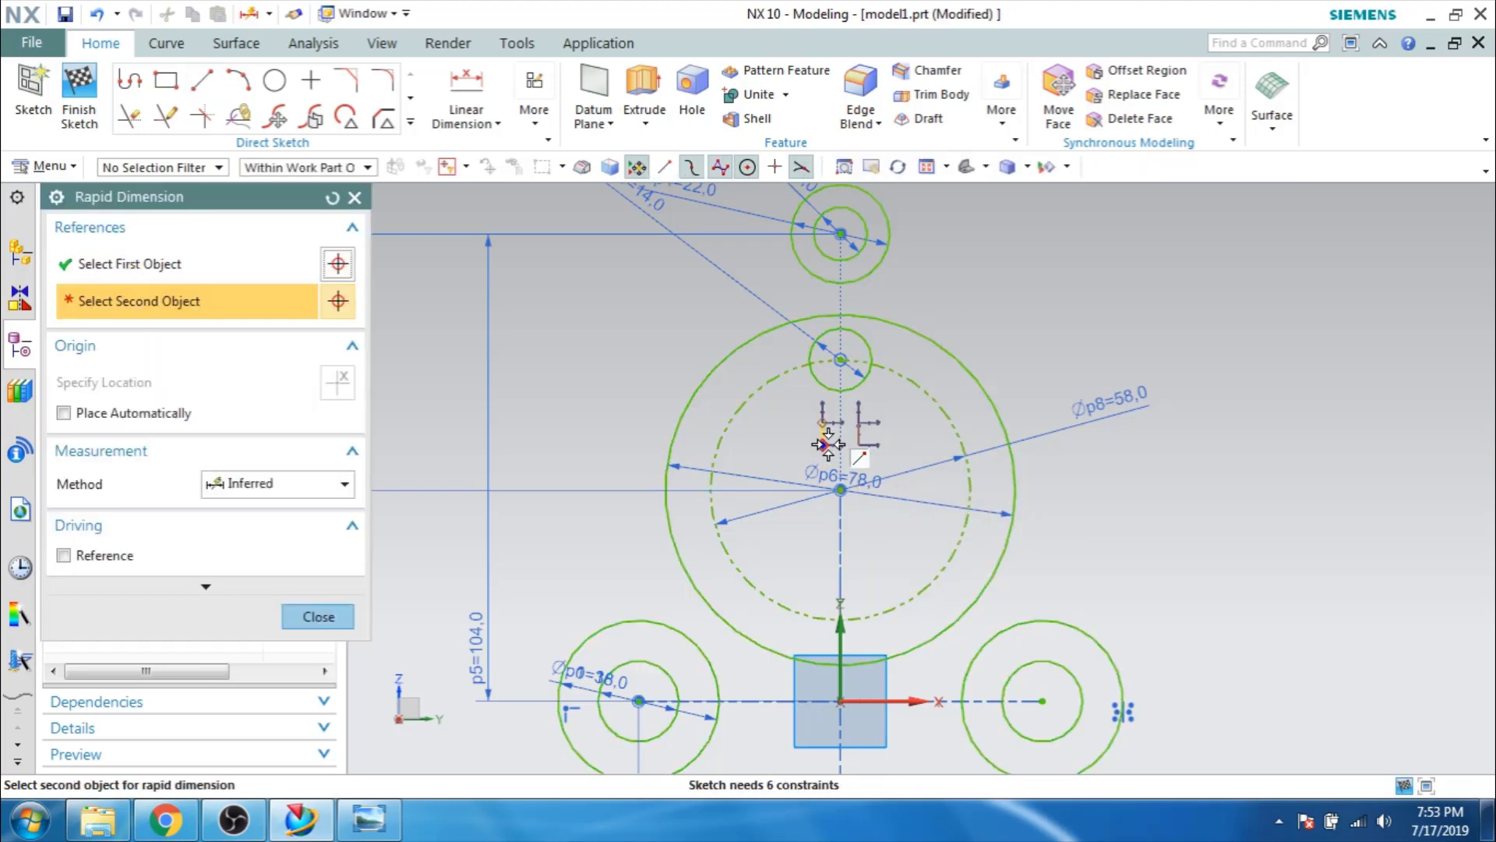
left_click(859, 433)
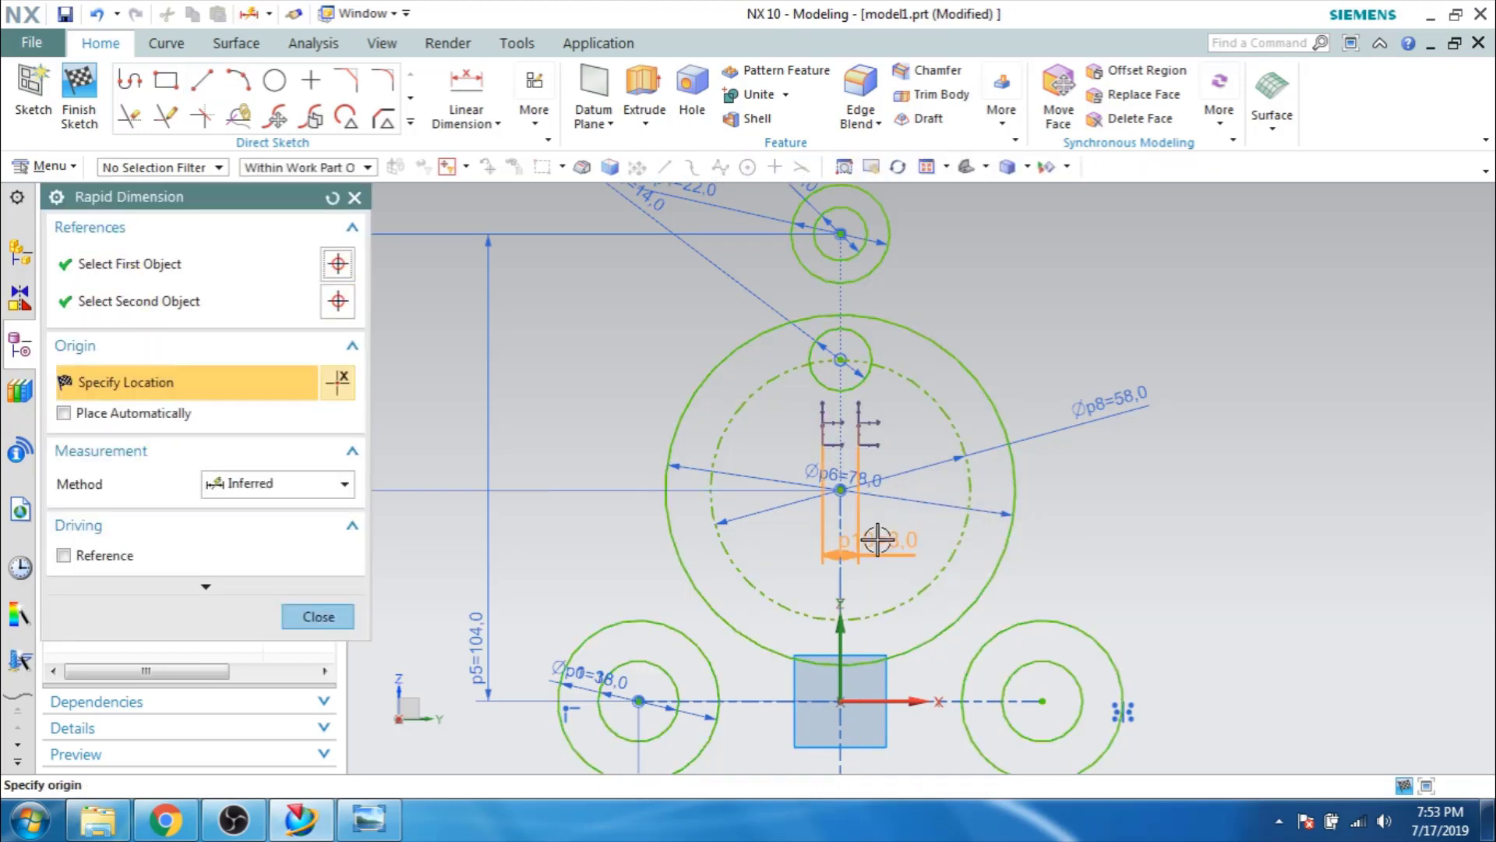
left_click(877, 539)
type("6")
key("Return")
key("Escape")
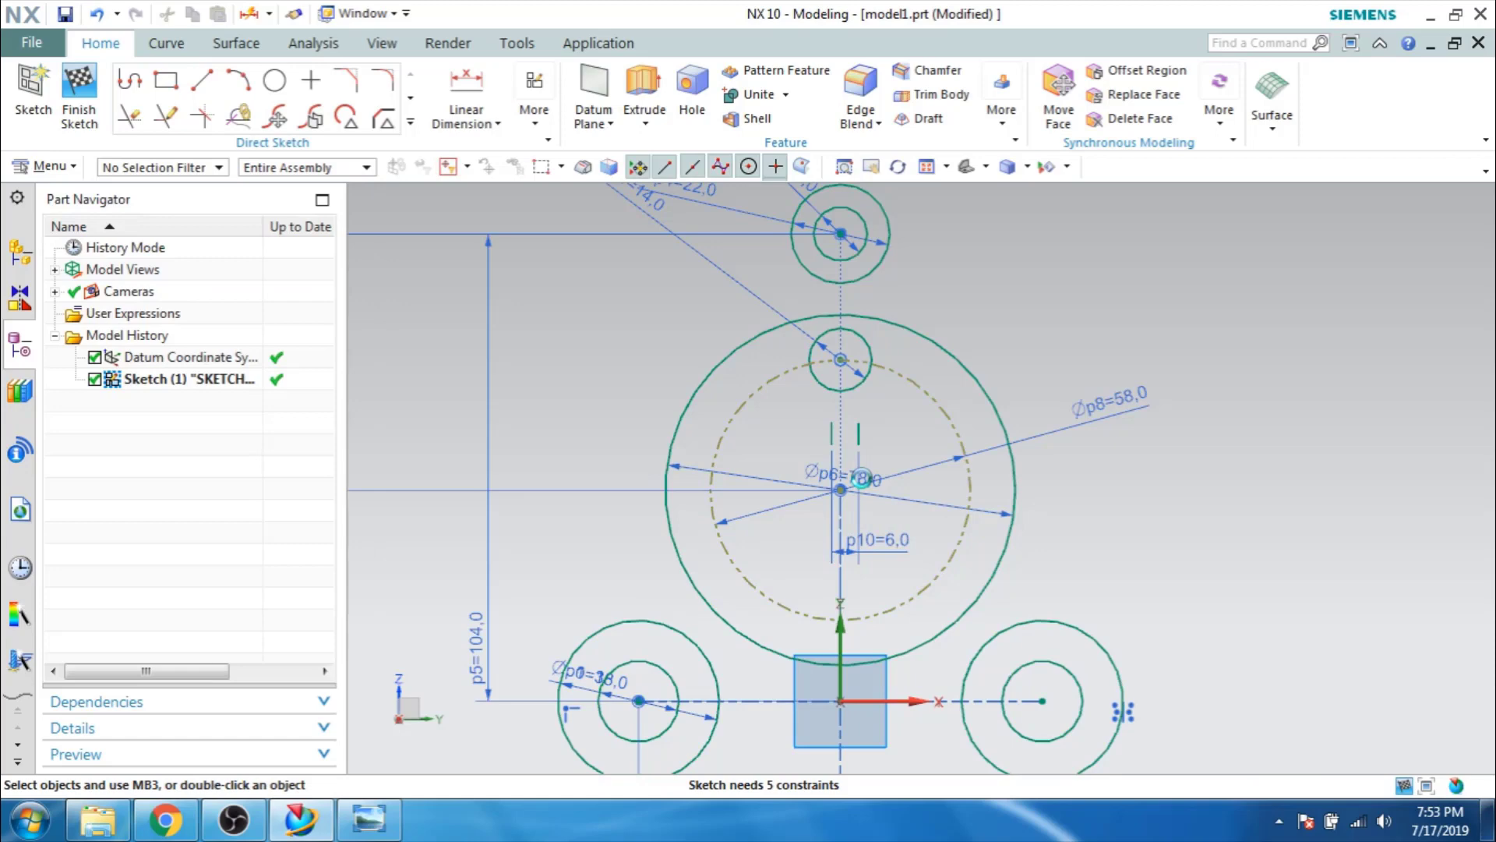
Add a horizontal 4 offset dimension to a slot line, placed above the slot.
double_click(861, 478)
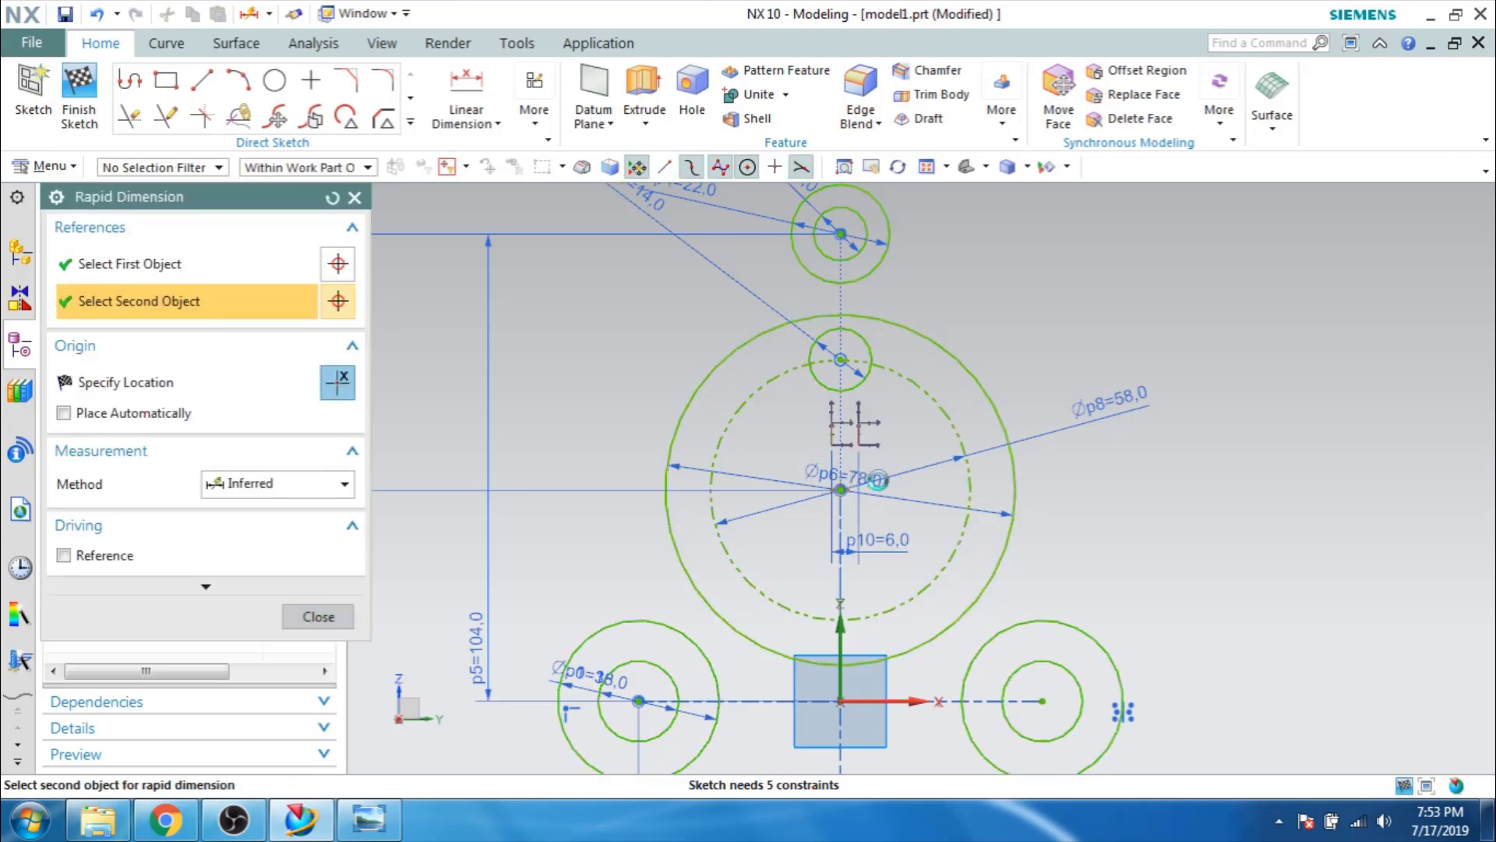
left_click(291, 484)
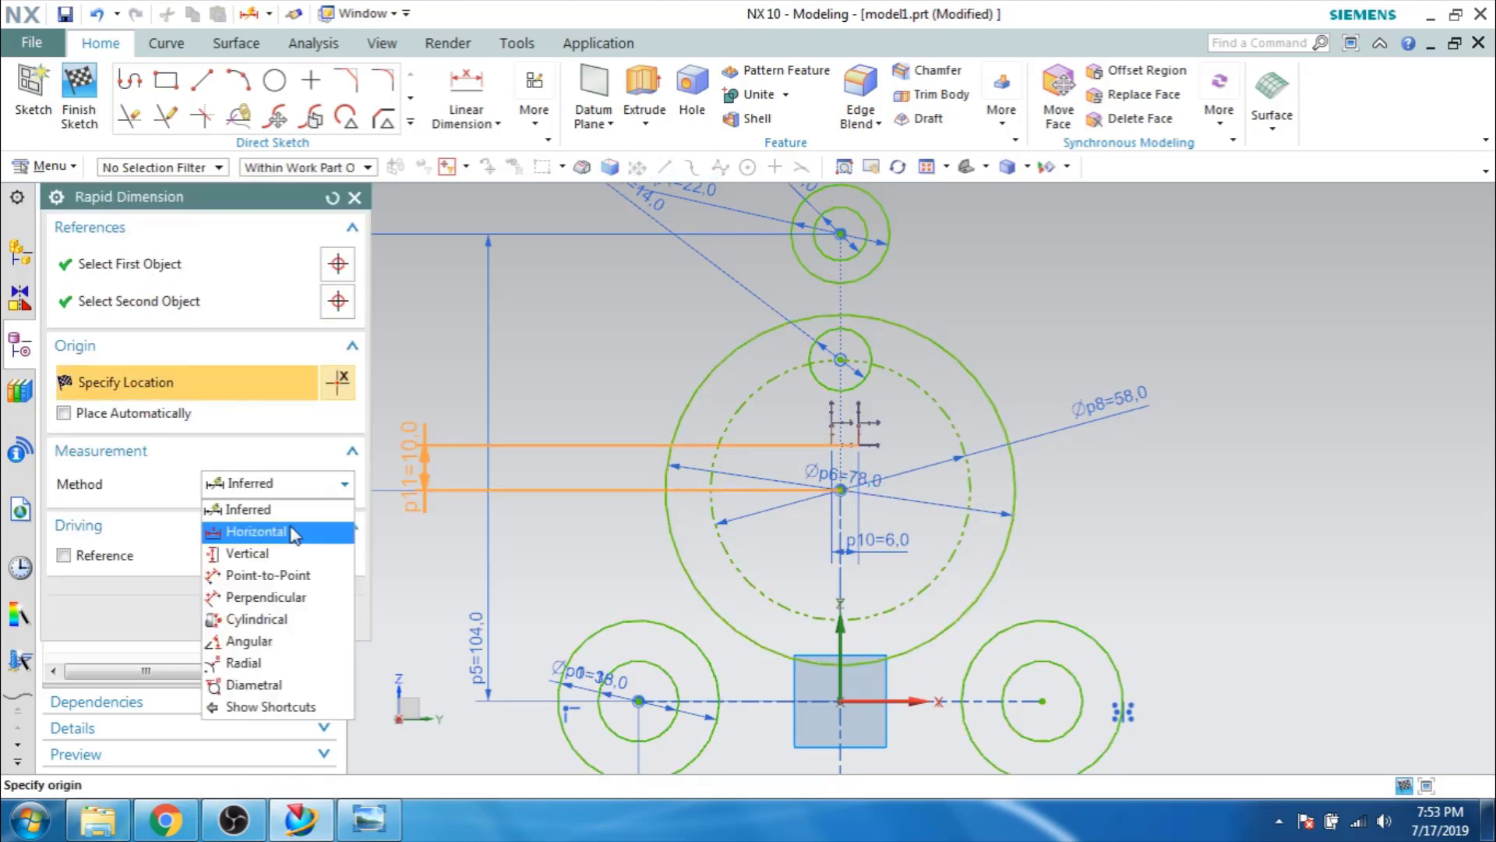
left_click(293, 533)
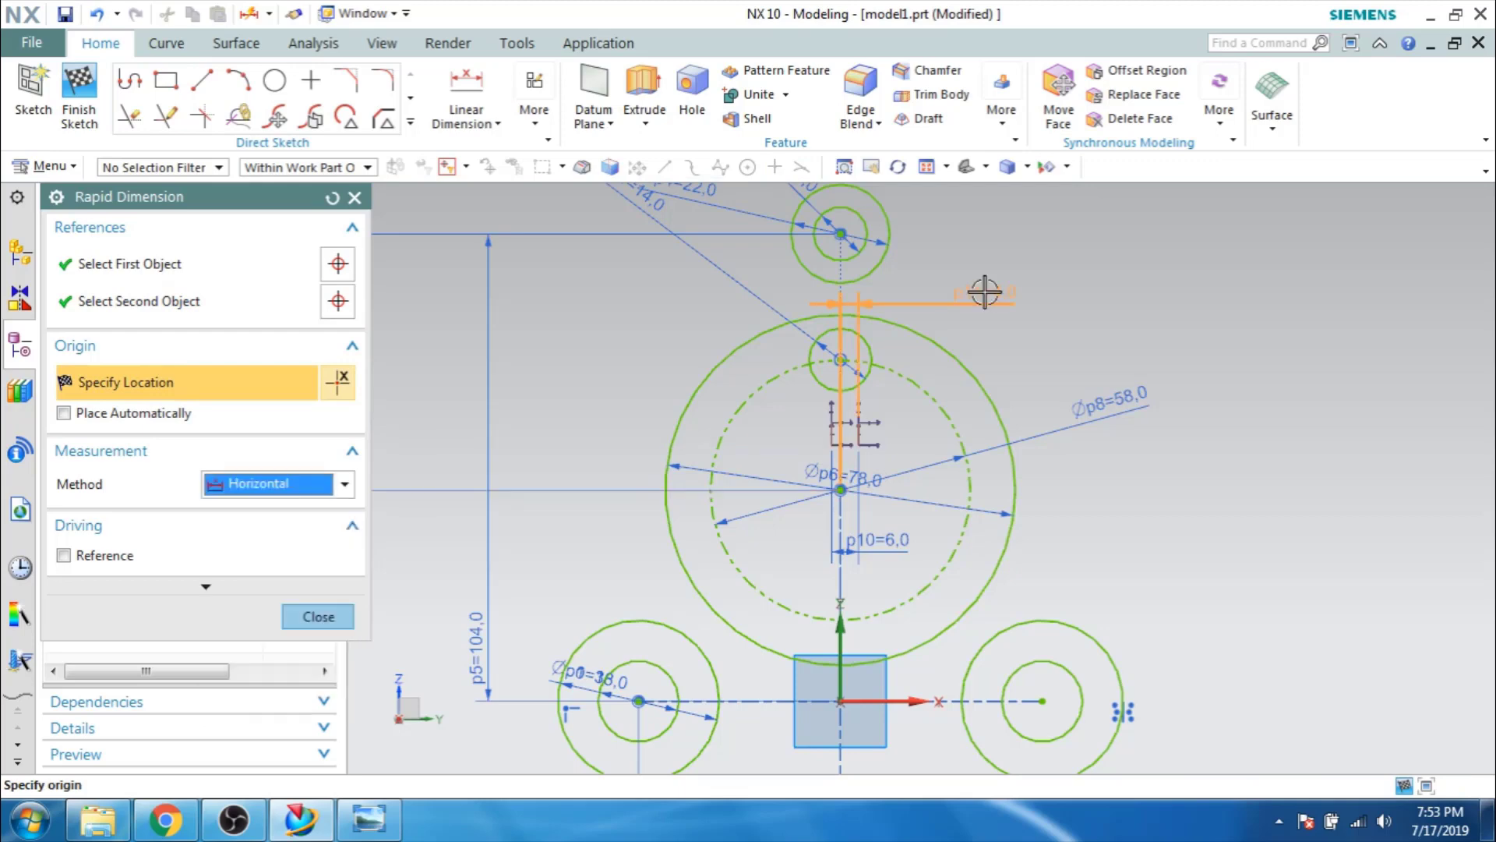
left_click(984, 292)
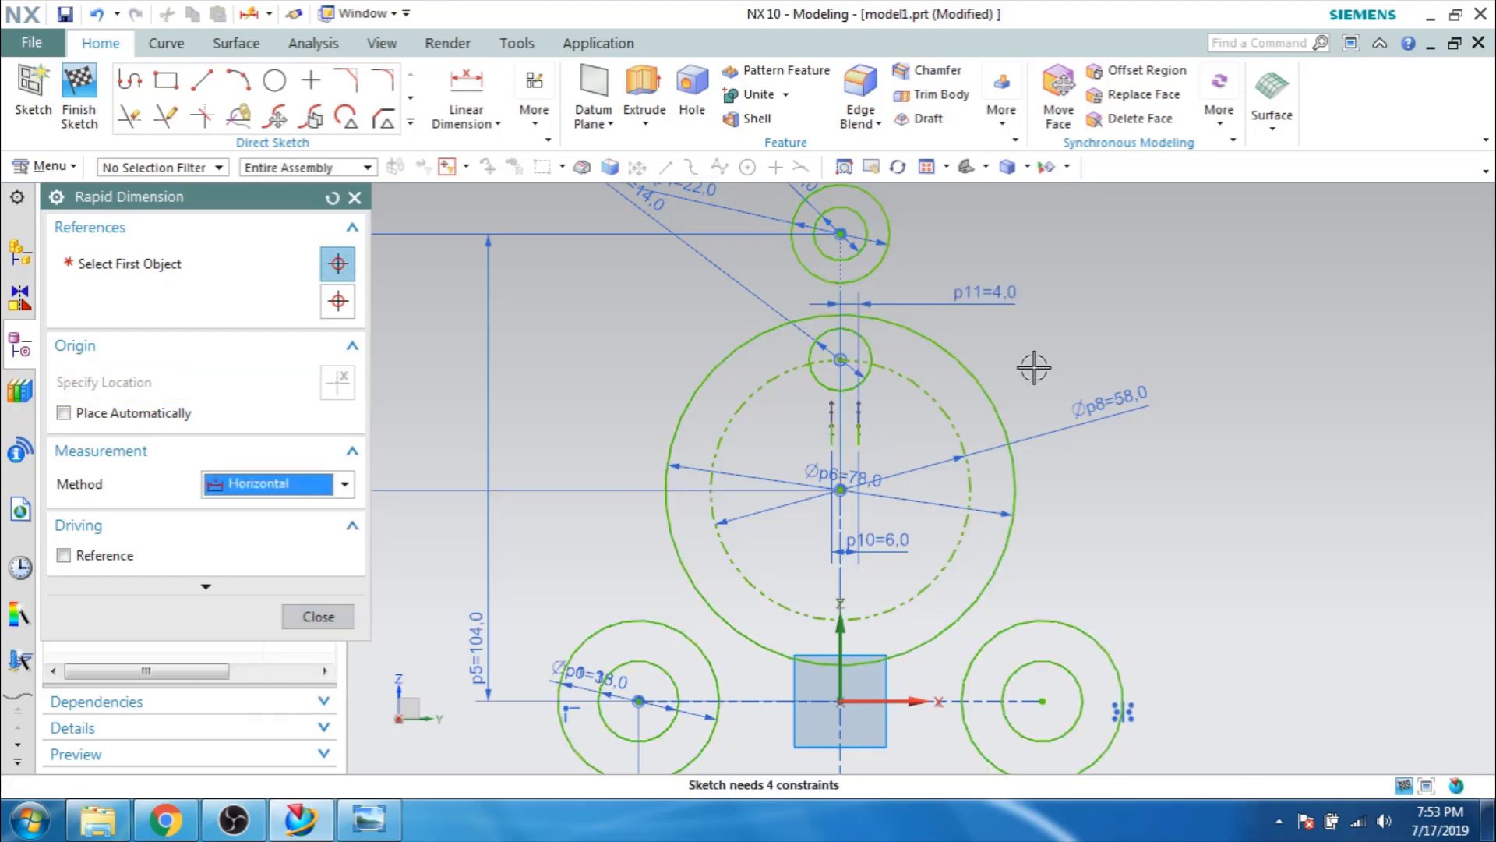
key("Escape")
scroll(861, 436, "down", 3)
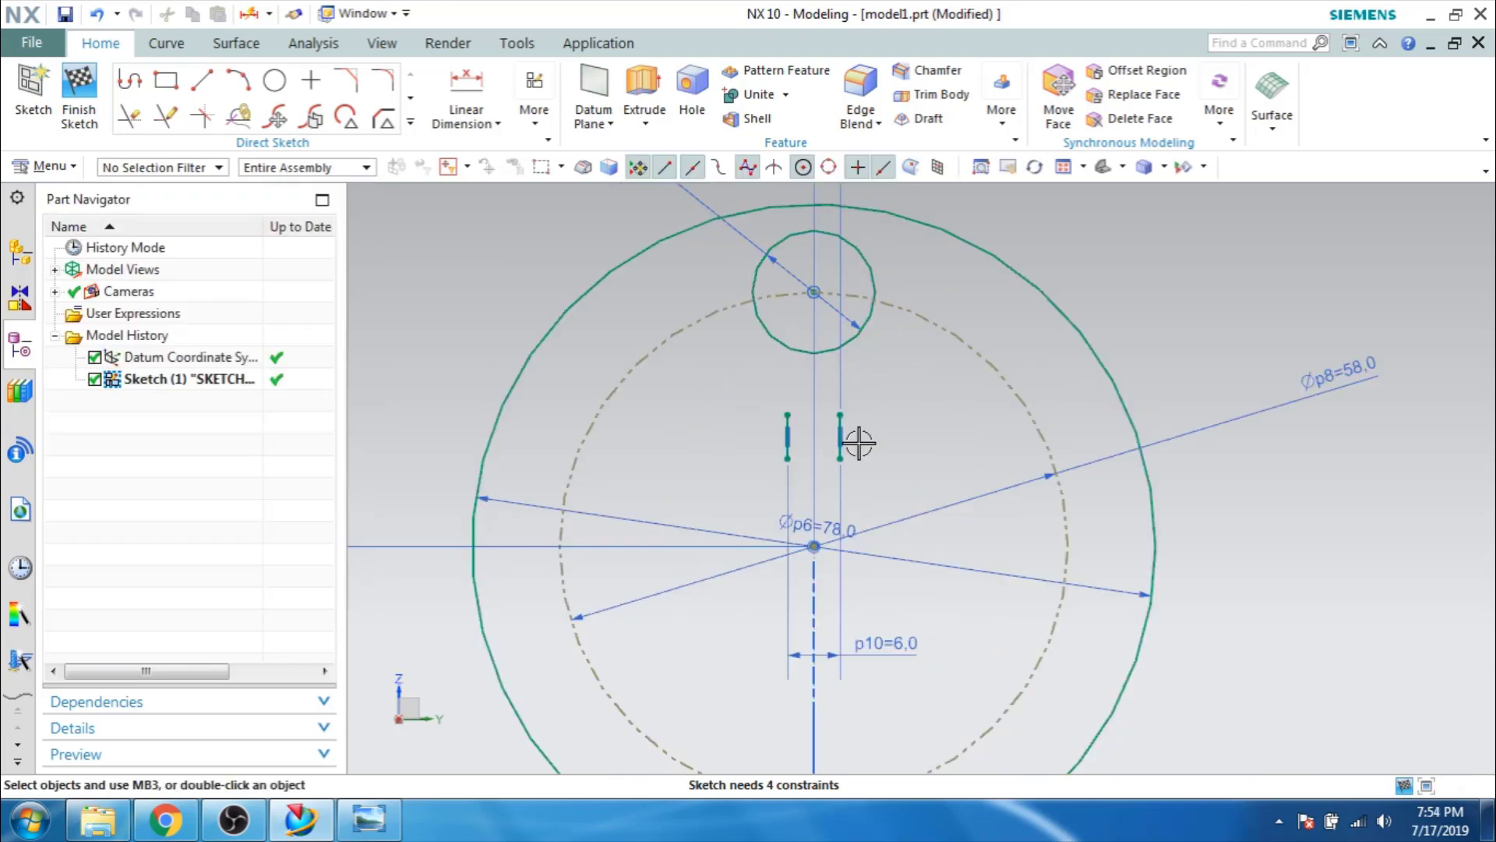
Quick Extend the right and left slot lines up to the small circle.
key("e")
left_click(840, 432)
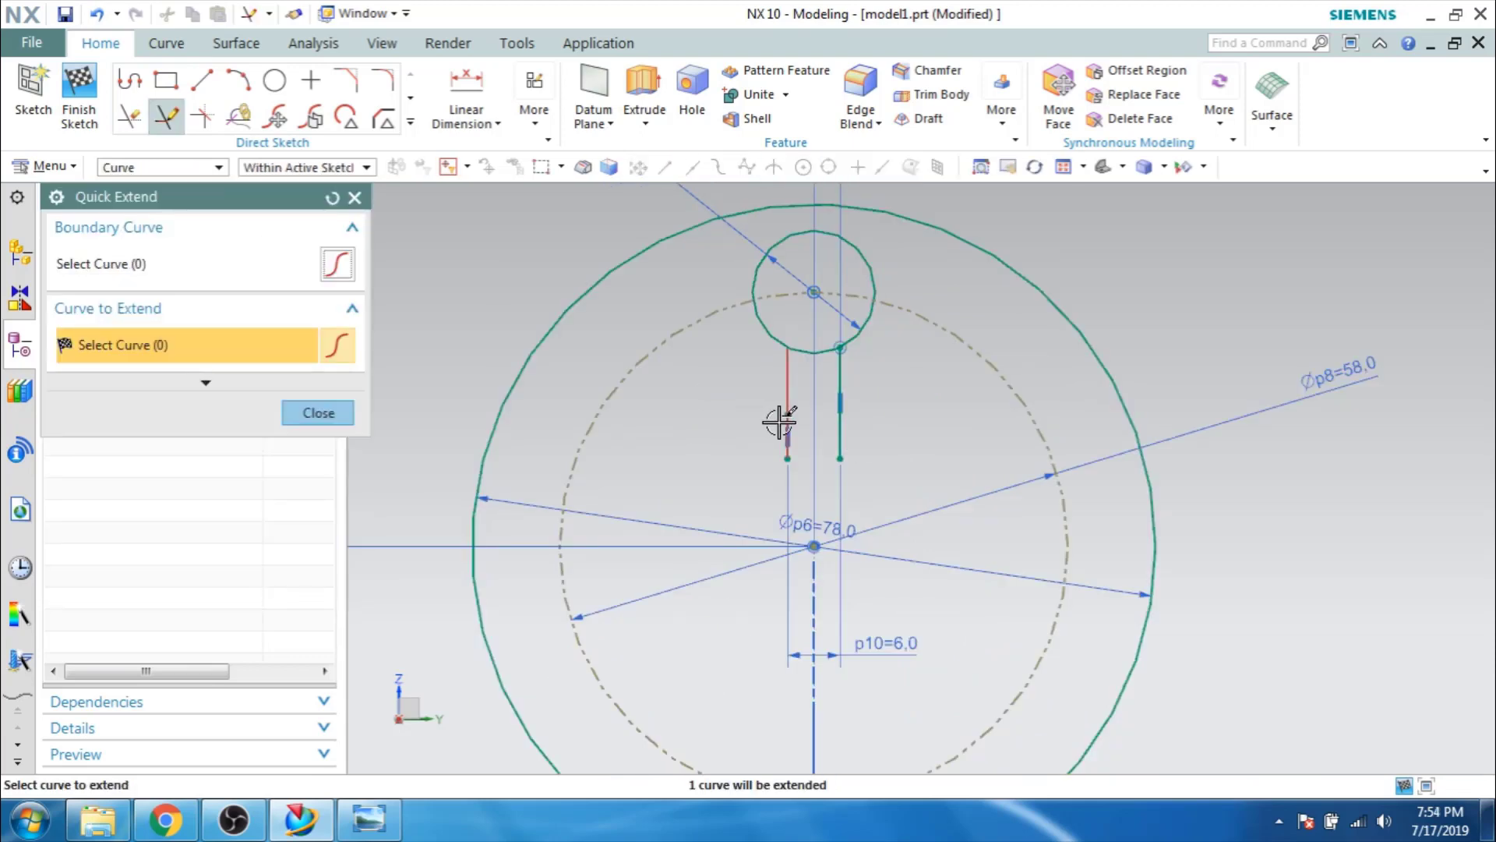
left_click(779, 422)
key("Escape")
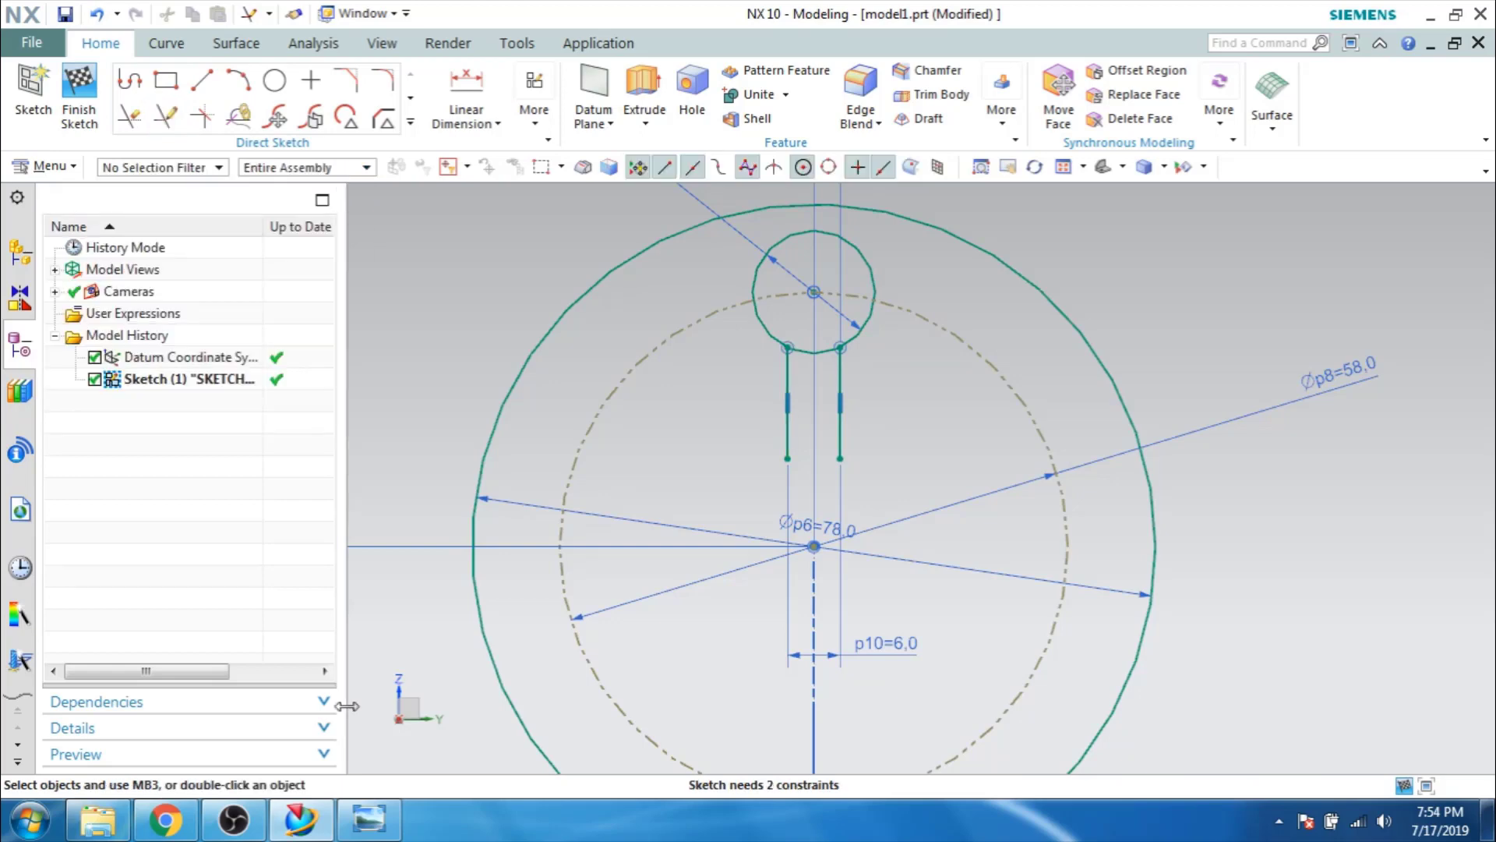
Check the reference drawing, then return to the sketch with the Arc tool (A) active.
key("alt+Tab")
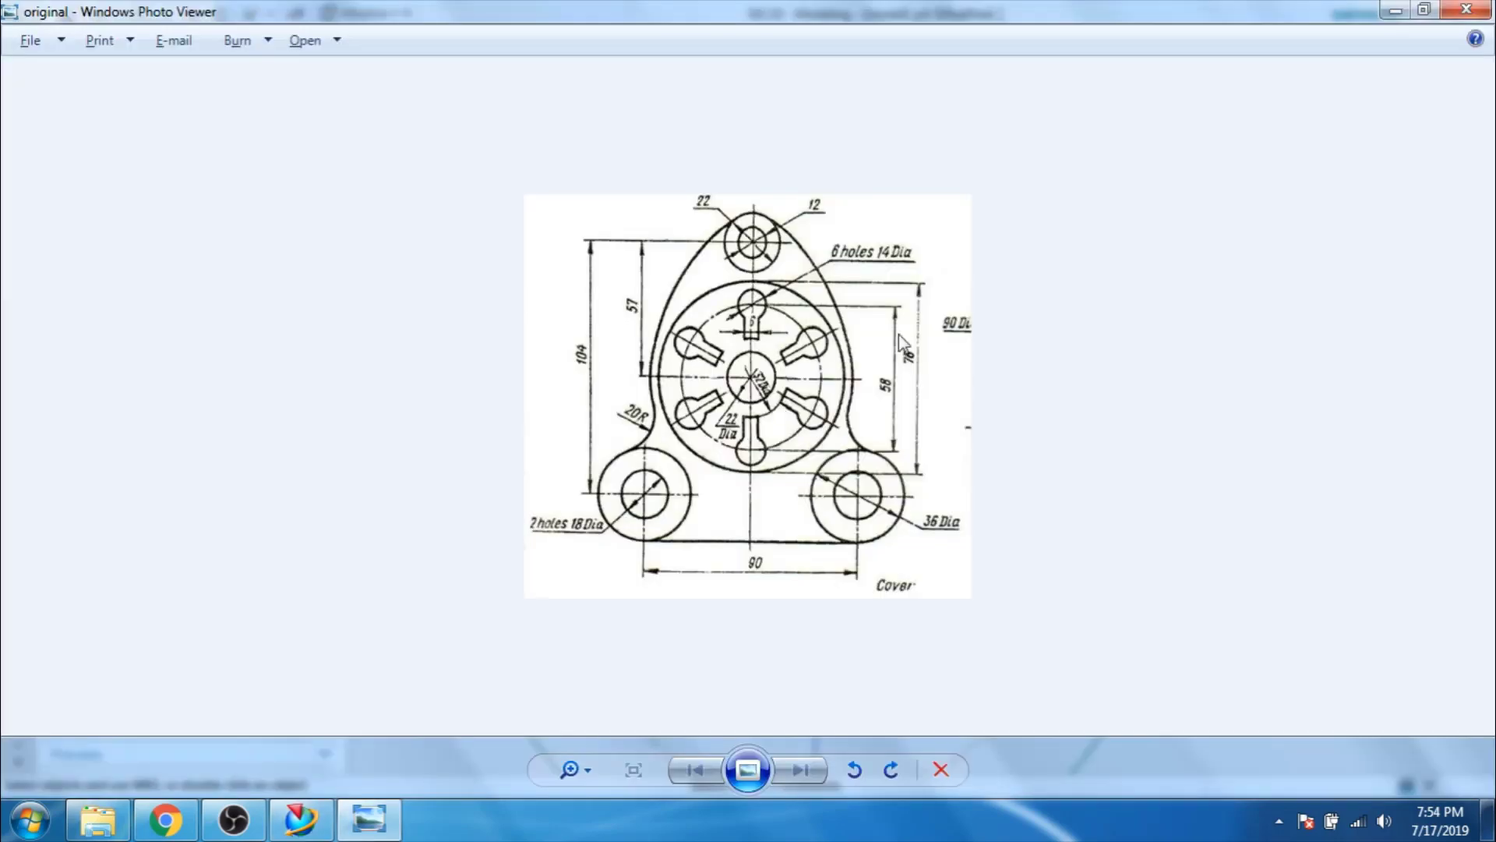
key("alt+Tab")
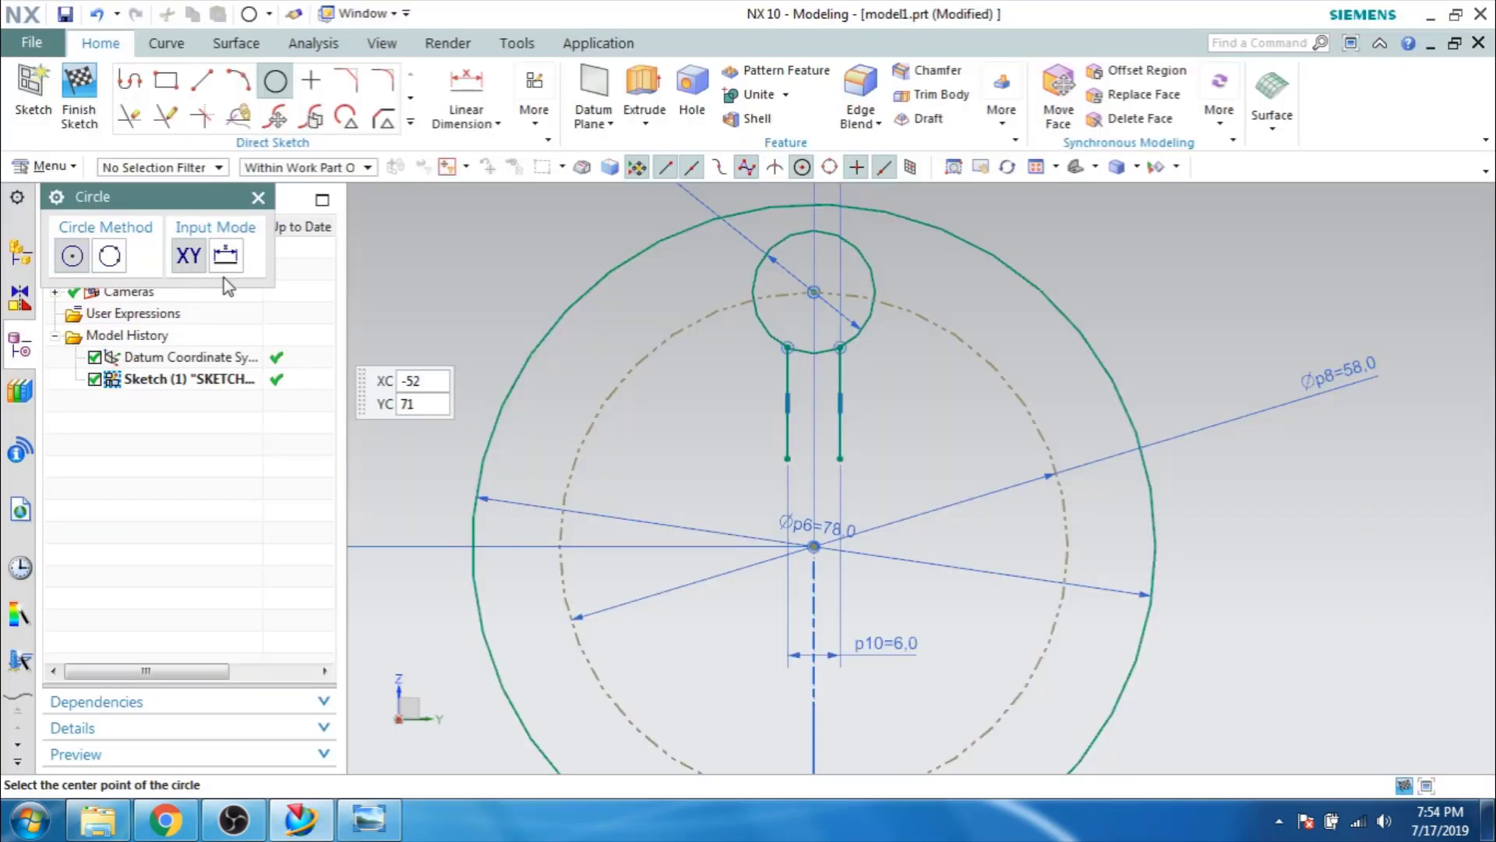
key("Escape")
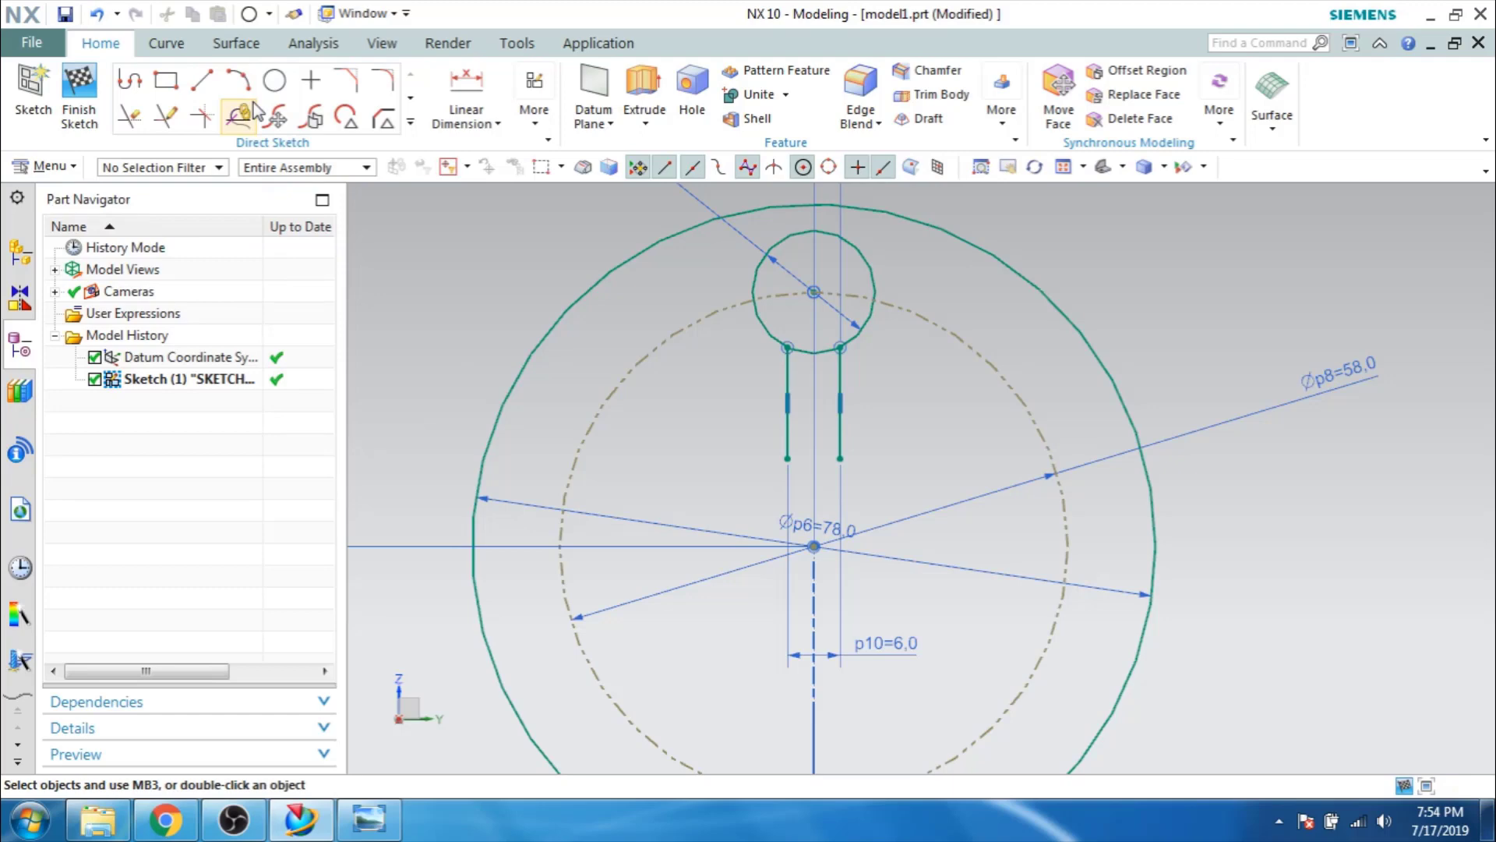
key("a")
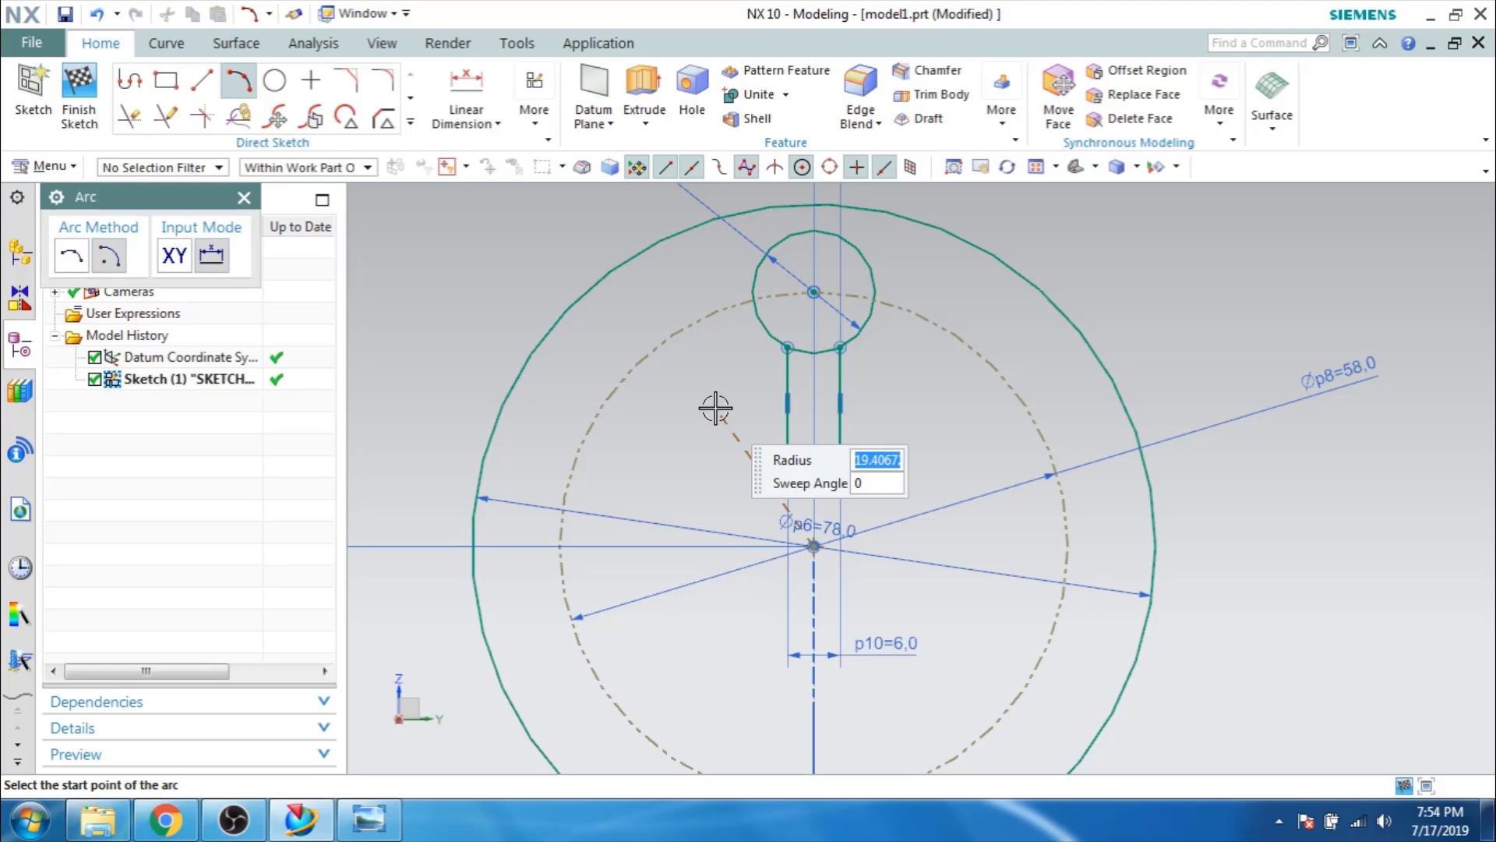
Draw the R16 arc across the slot lines to close the slot.
left_click(738, 427)
left_click(919, 374)
key("Escape")
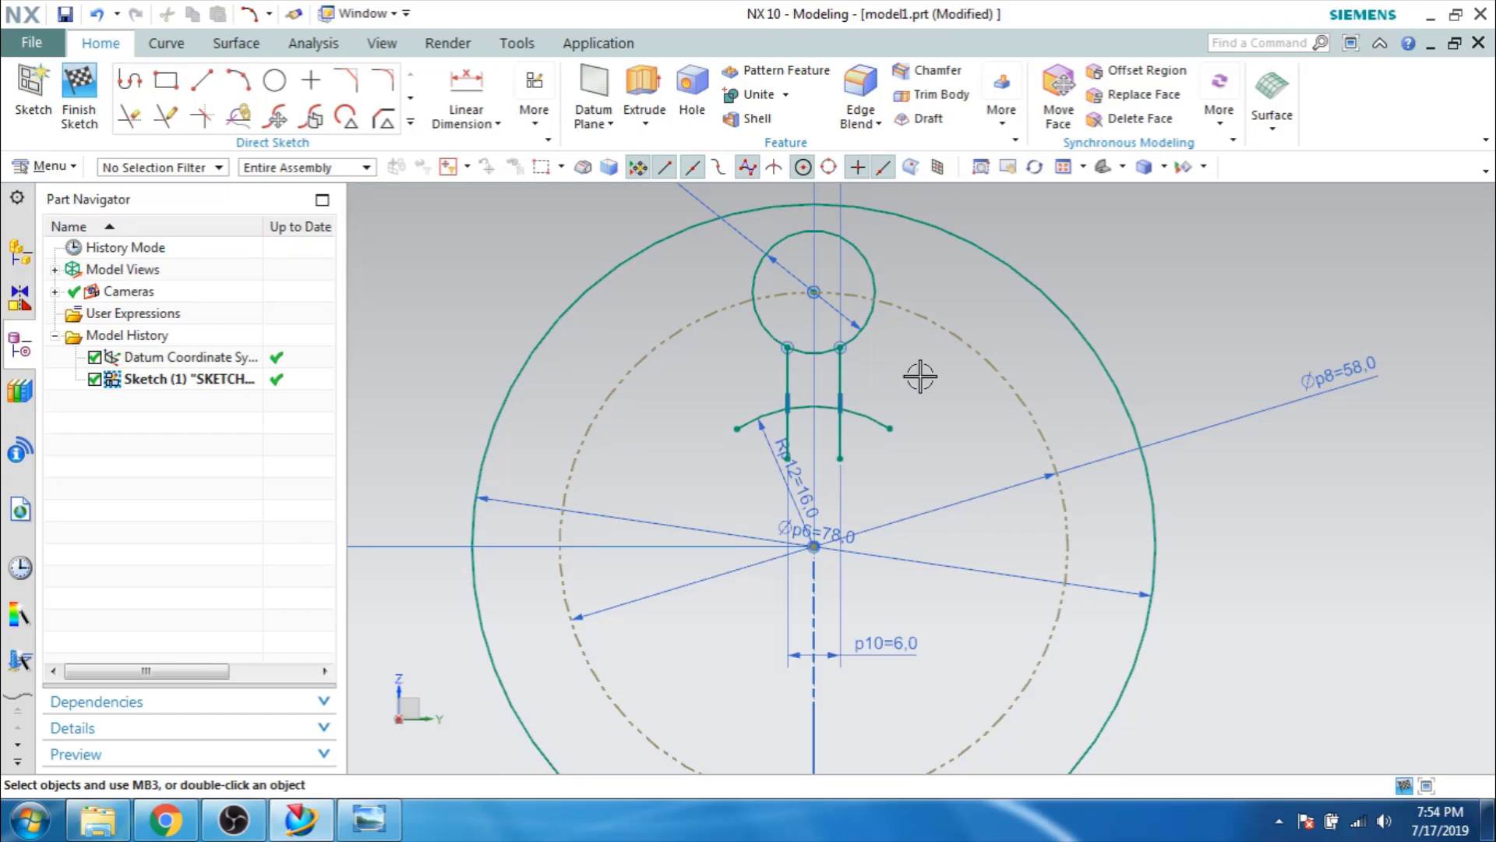
Quick Trim the excess segments into a keyhole outline, checking the reference drawing.
key("t")
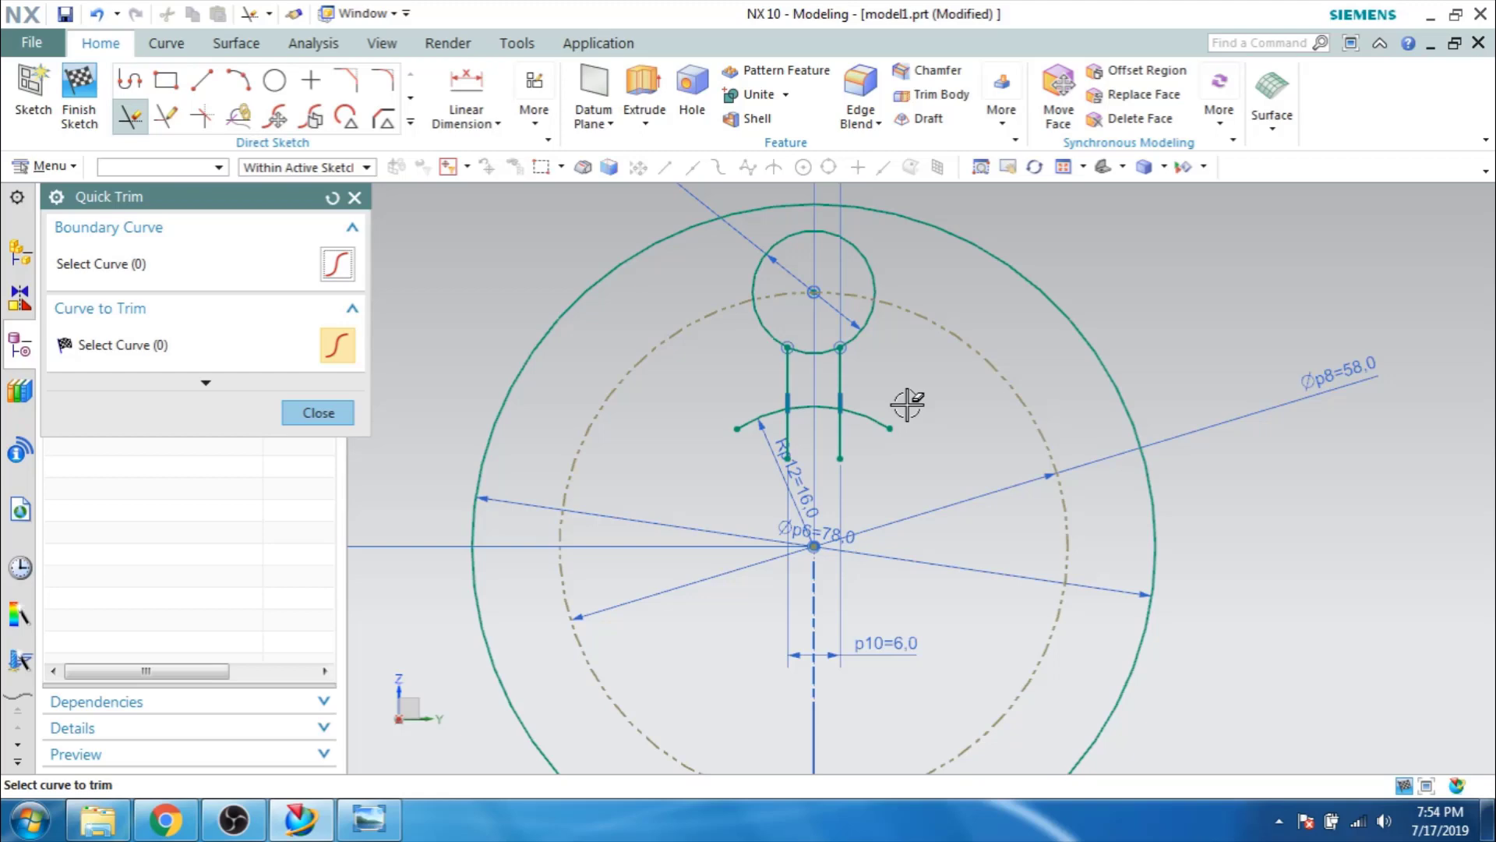
left_click(369, 820)
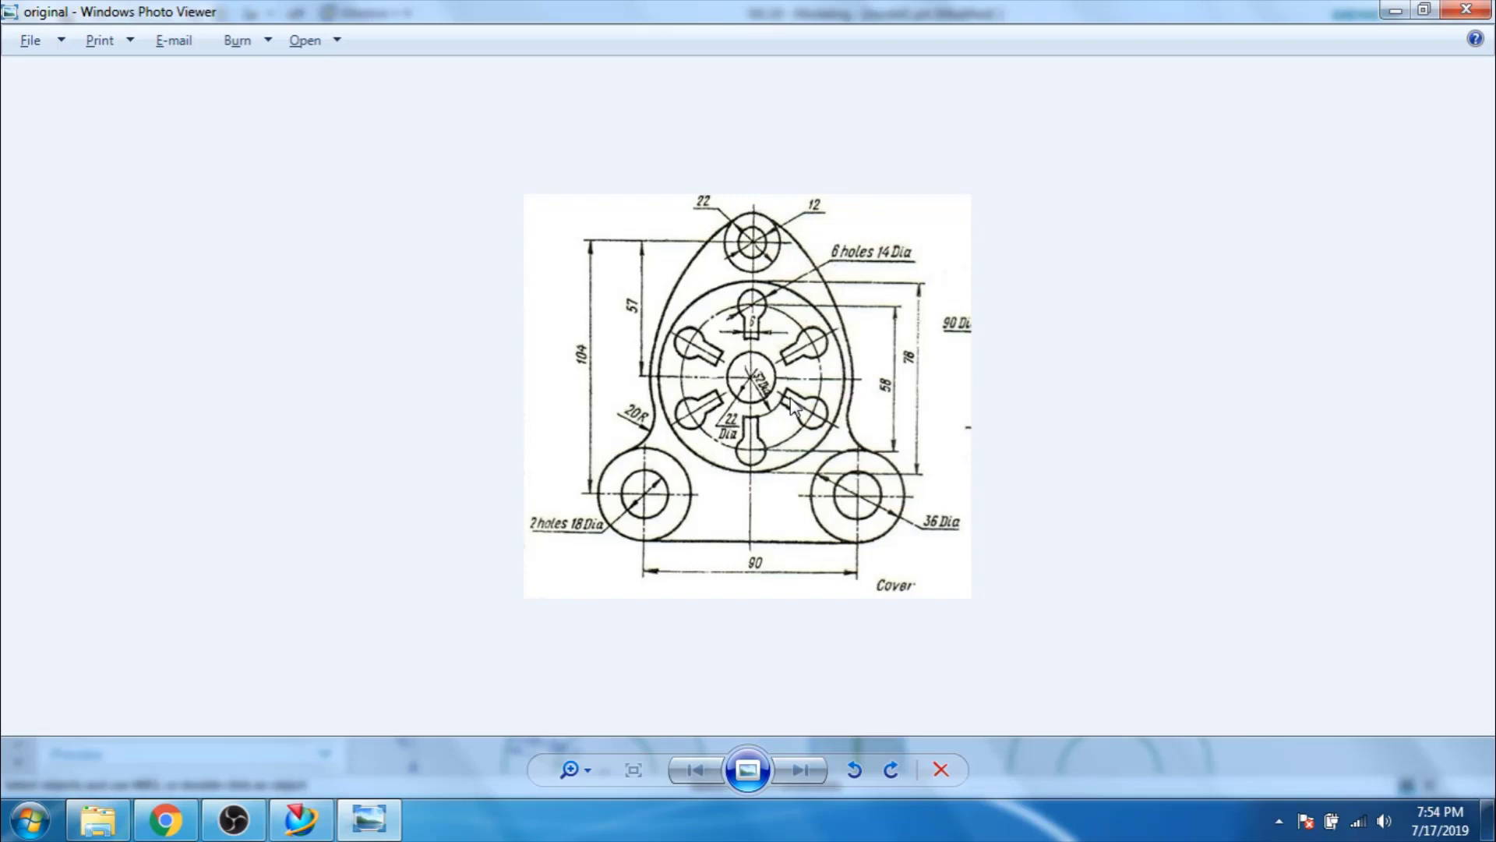
key("alt+Tab")
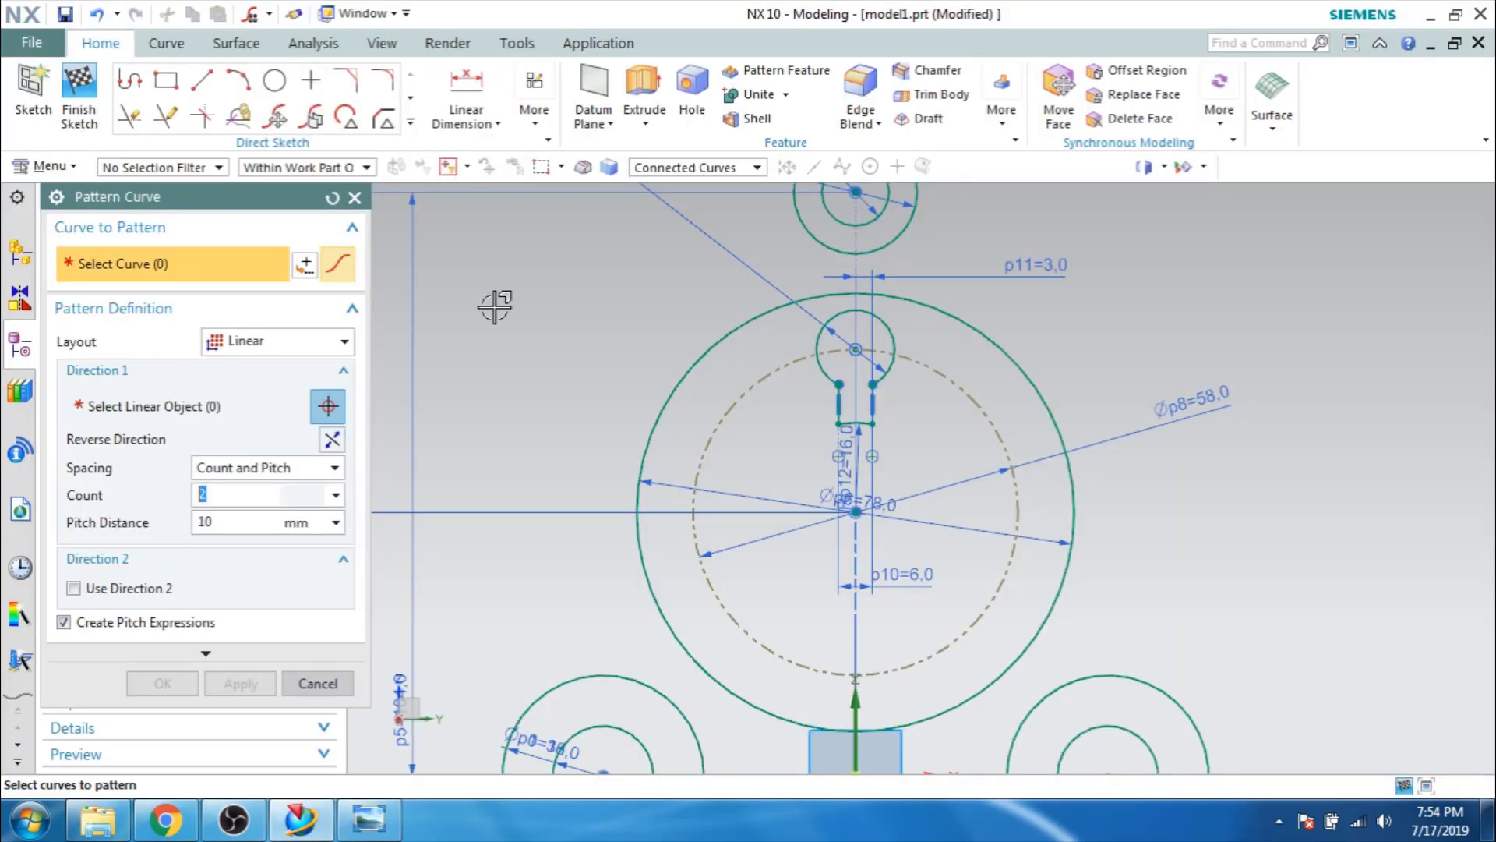
Set Pattern Curve to Circular about the sketch centre, Count 6 with Count and Span.
left_click(312, 341)
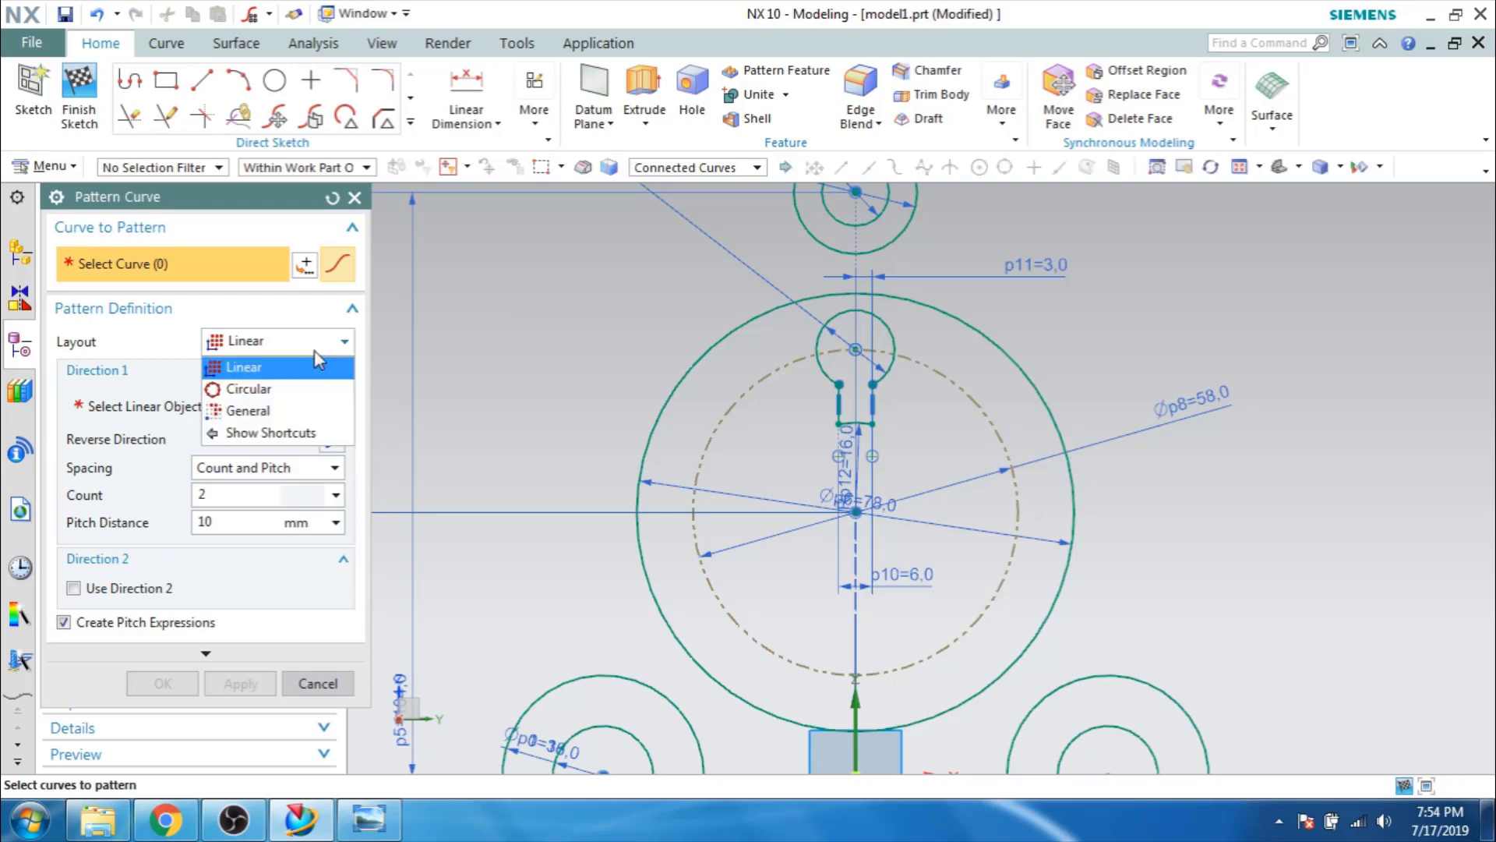
left_click(312, 395)
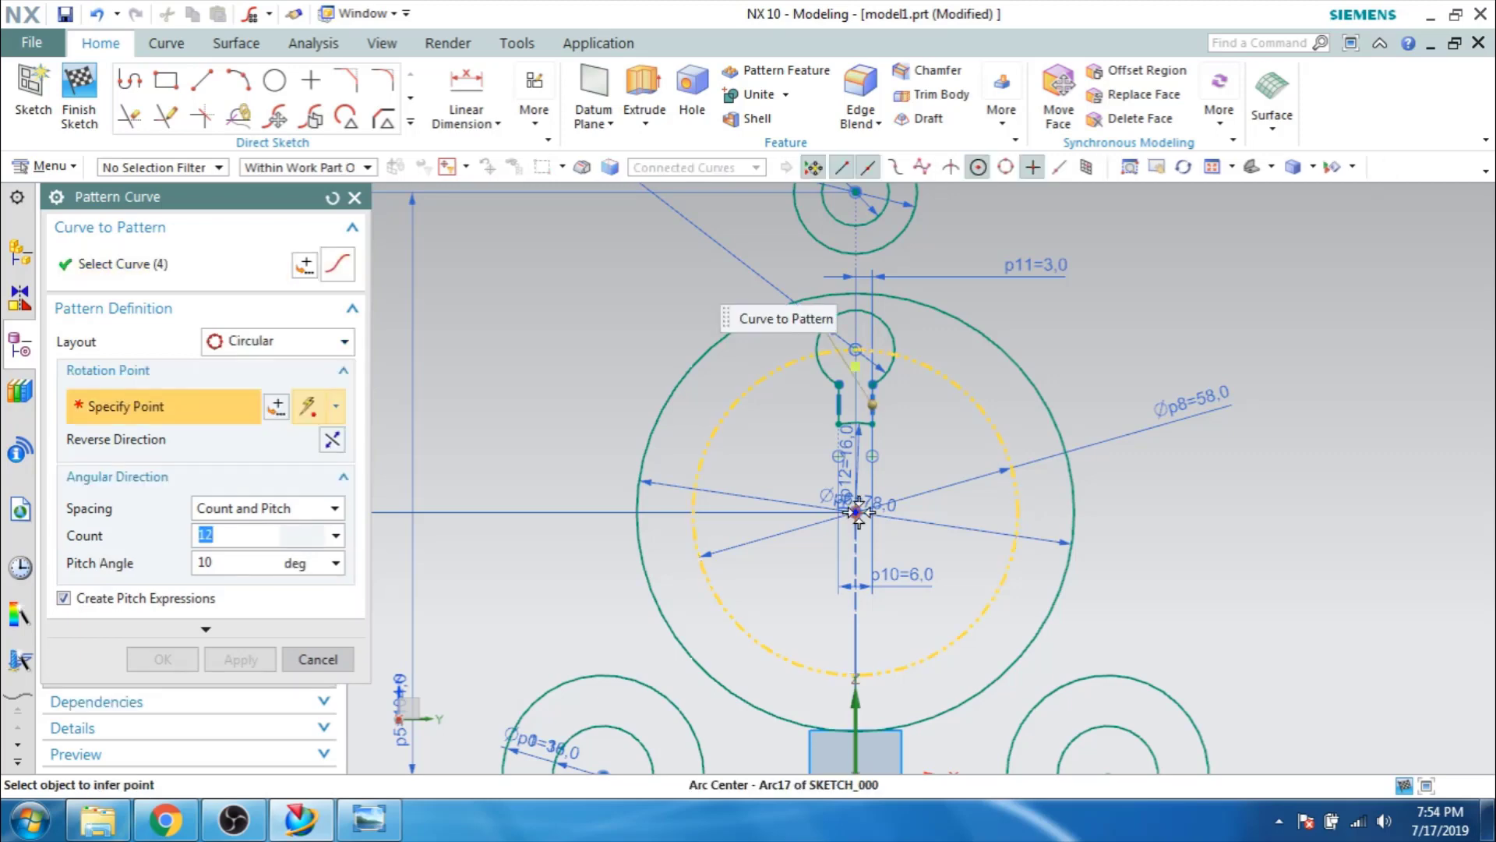
left_click(857, 512)
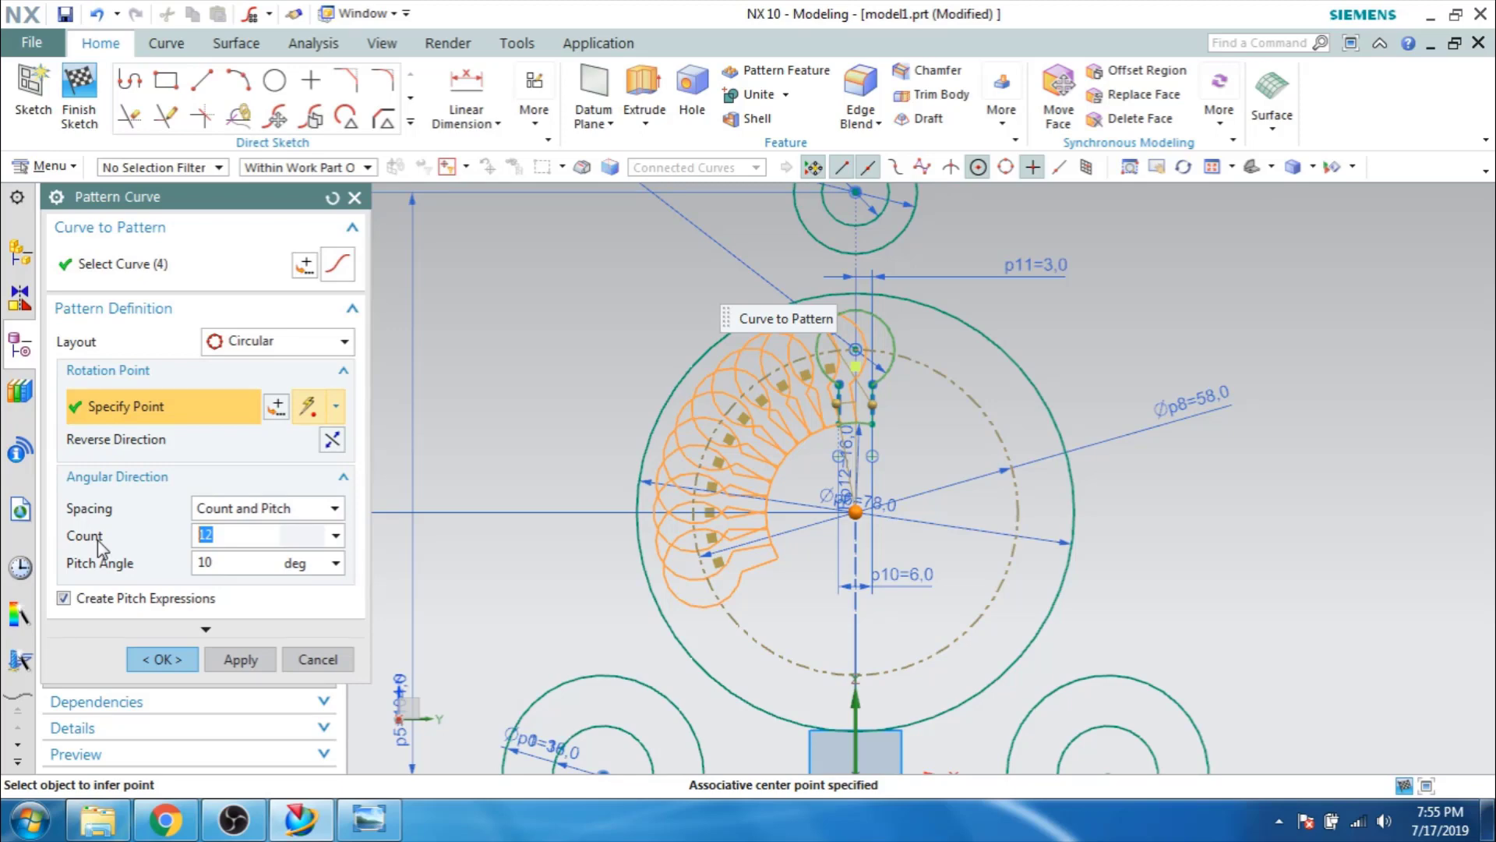
type("6")
left_click(334, 508)
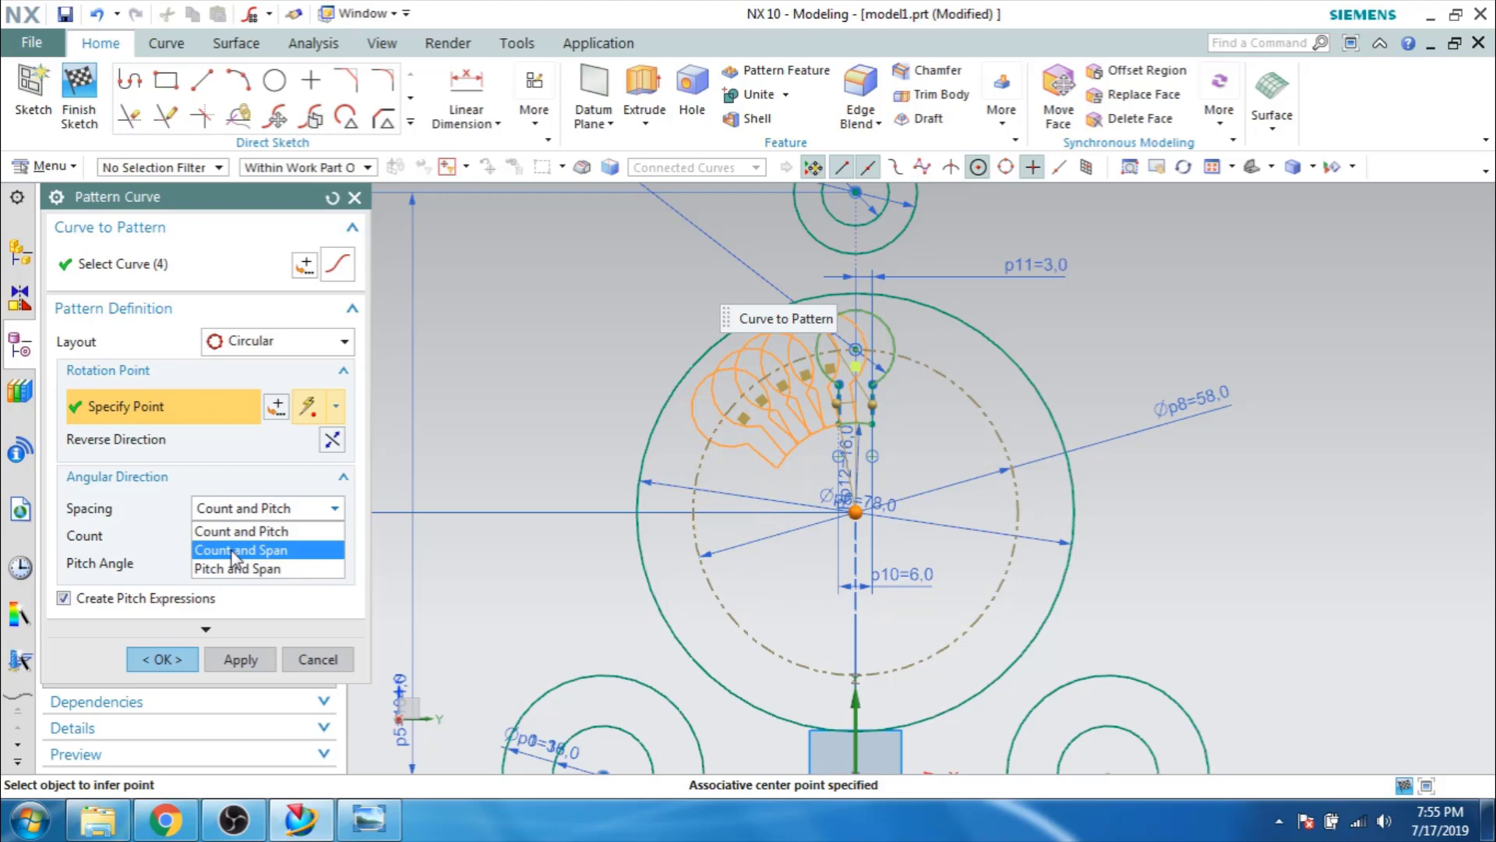
left_click(234, 548)
key("Tab")
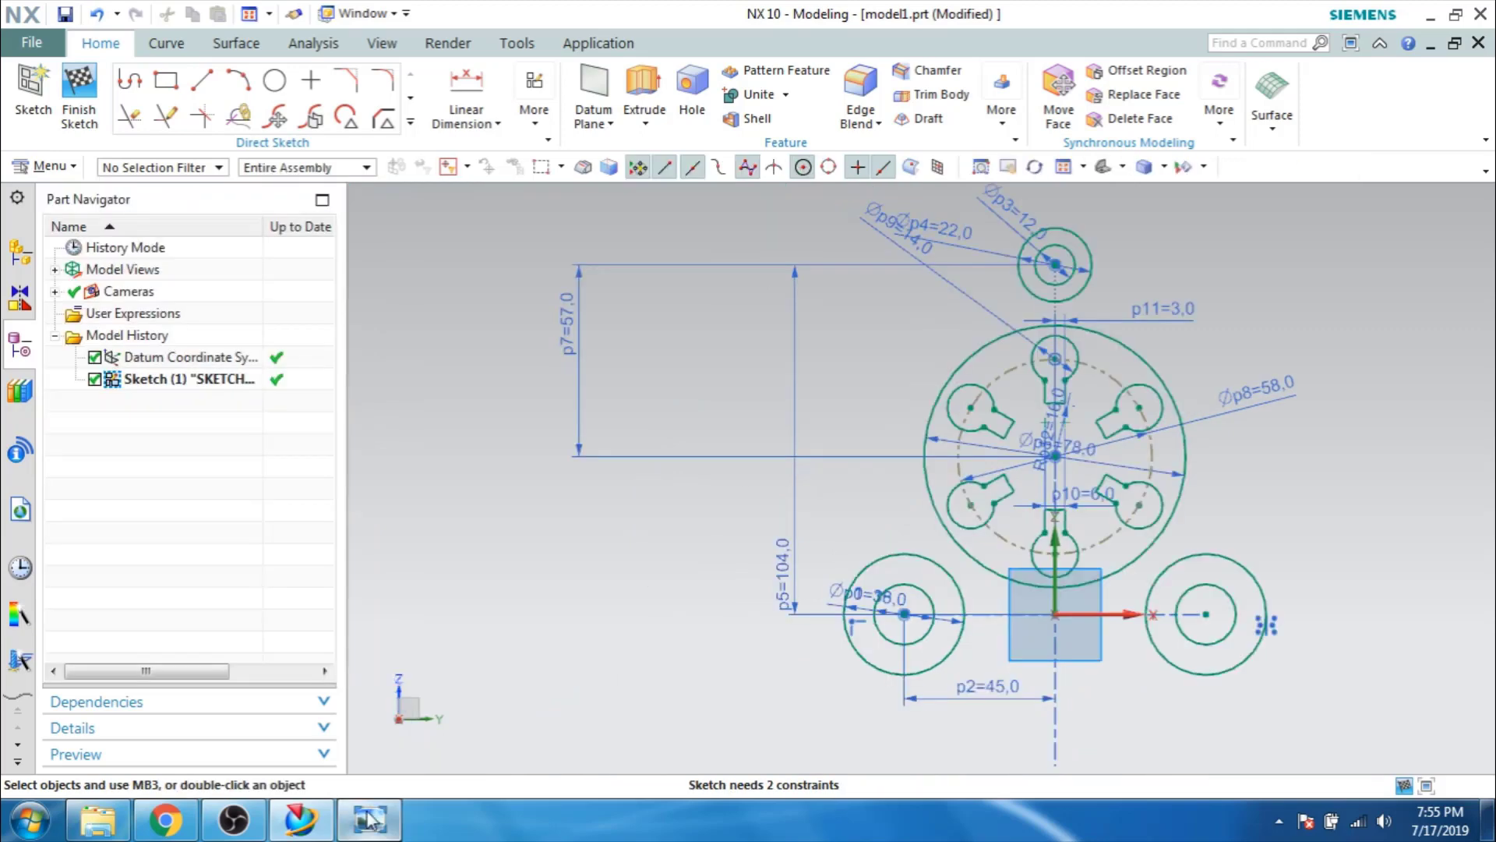
left_click(370, 819)
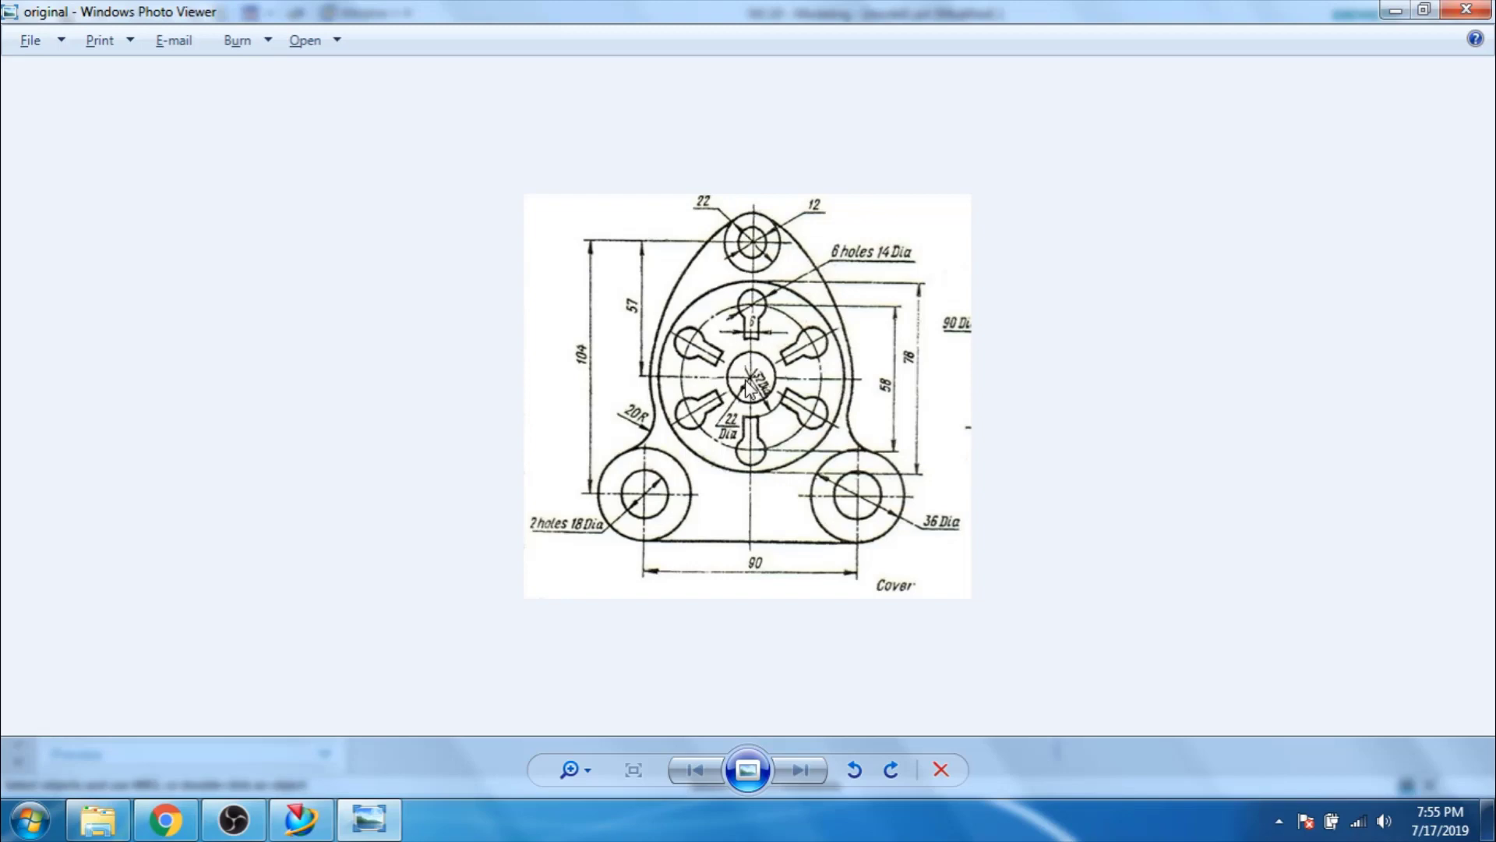
Open Geometric Constraints to make the left circle concentric with the top hole.
key("alt+Tab")
key("Escape")
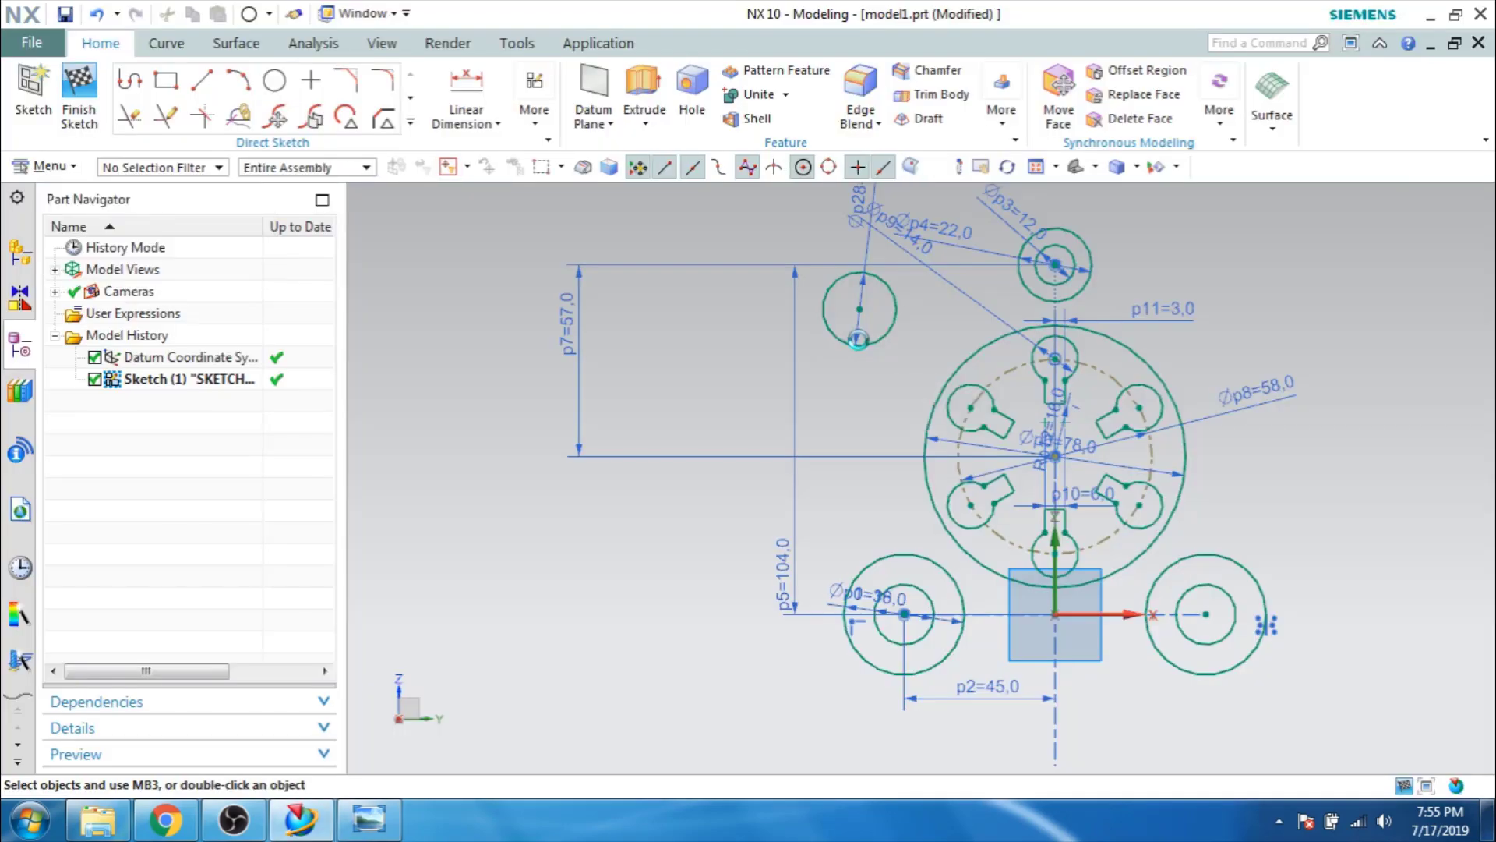
key("c")
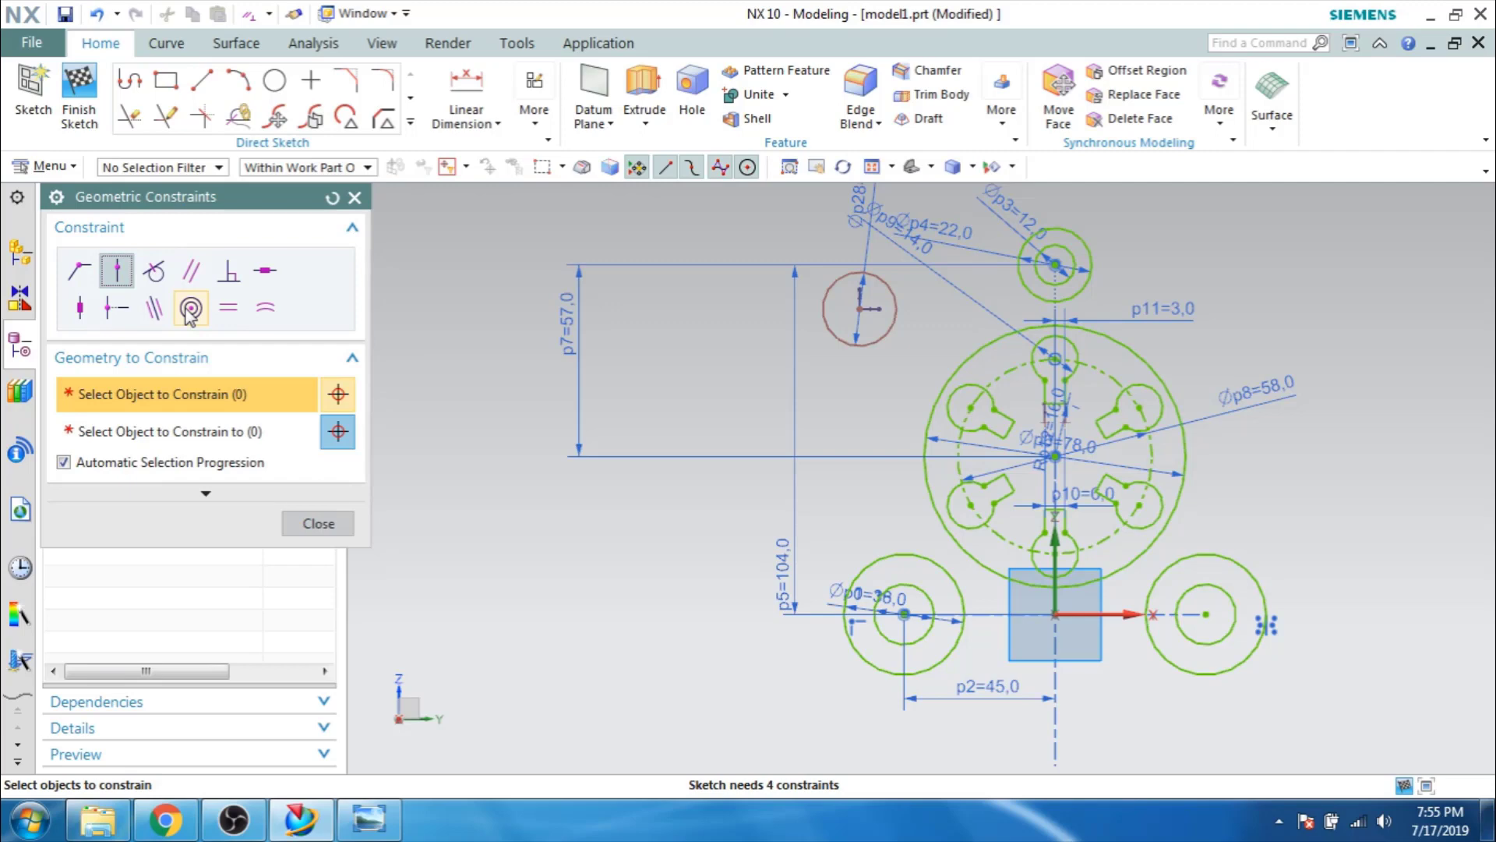
key("alt+Tab")
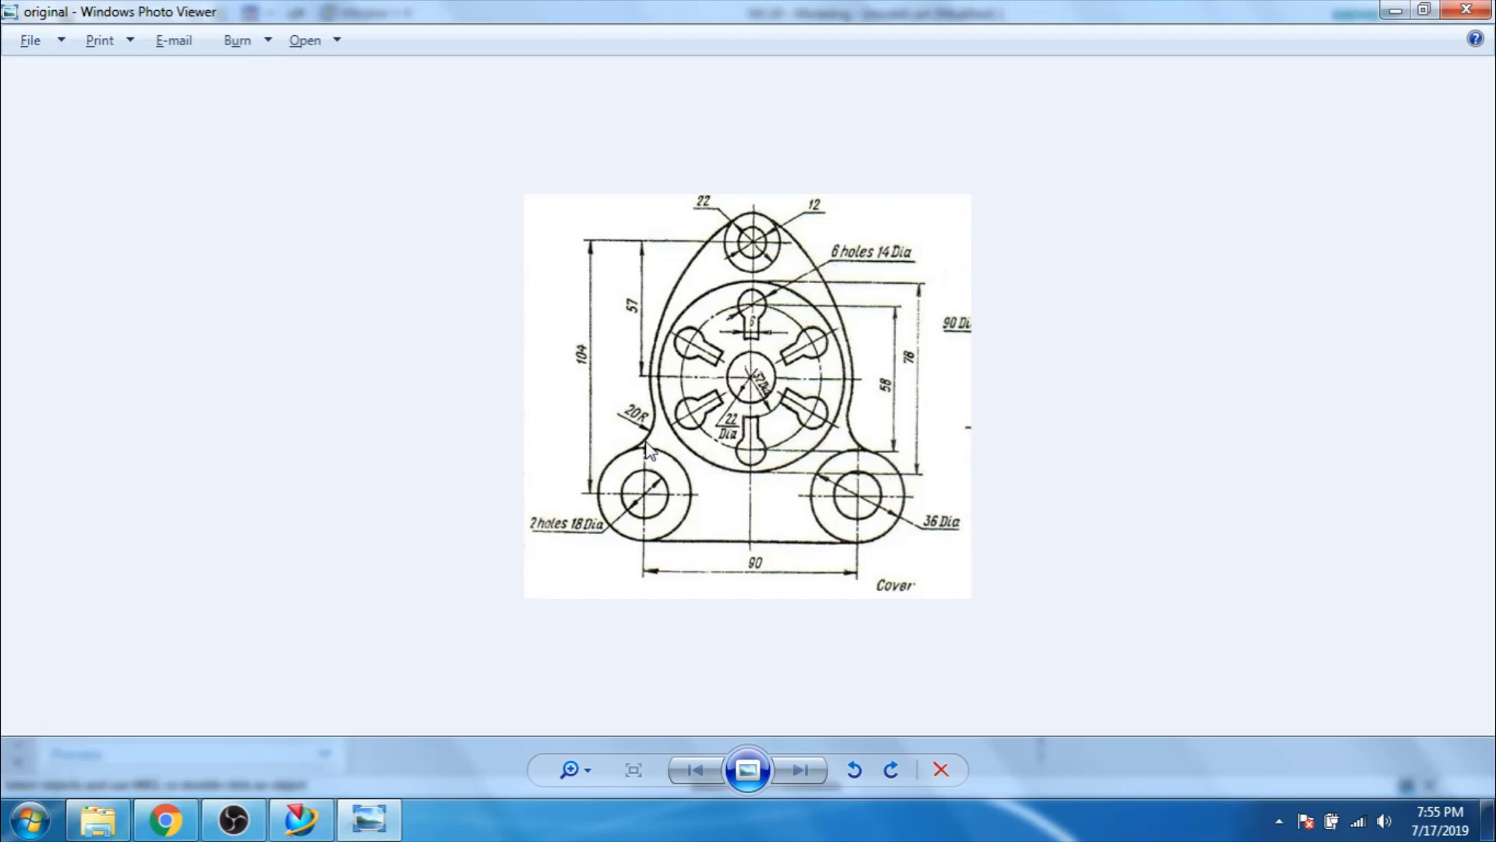
key("alt+Tab")
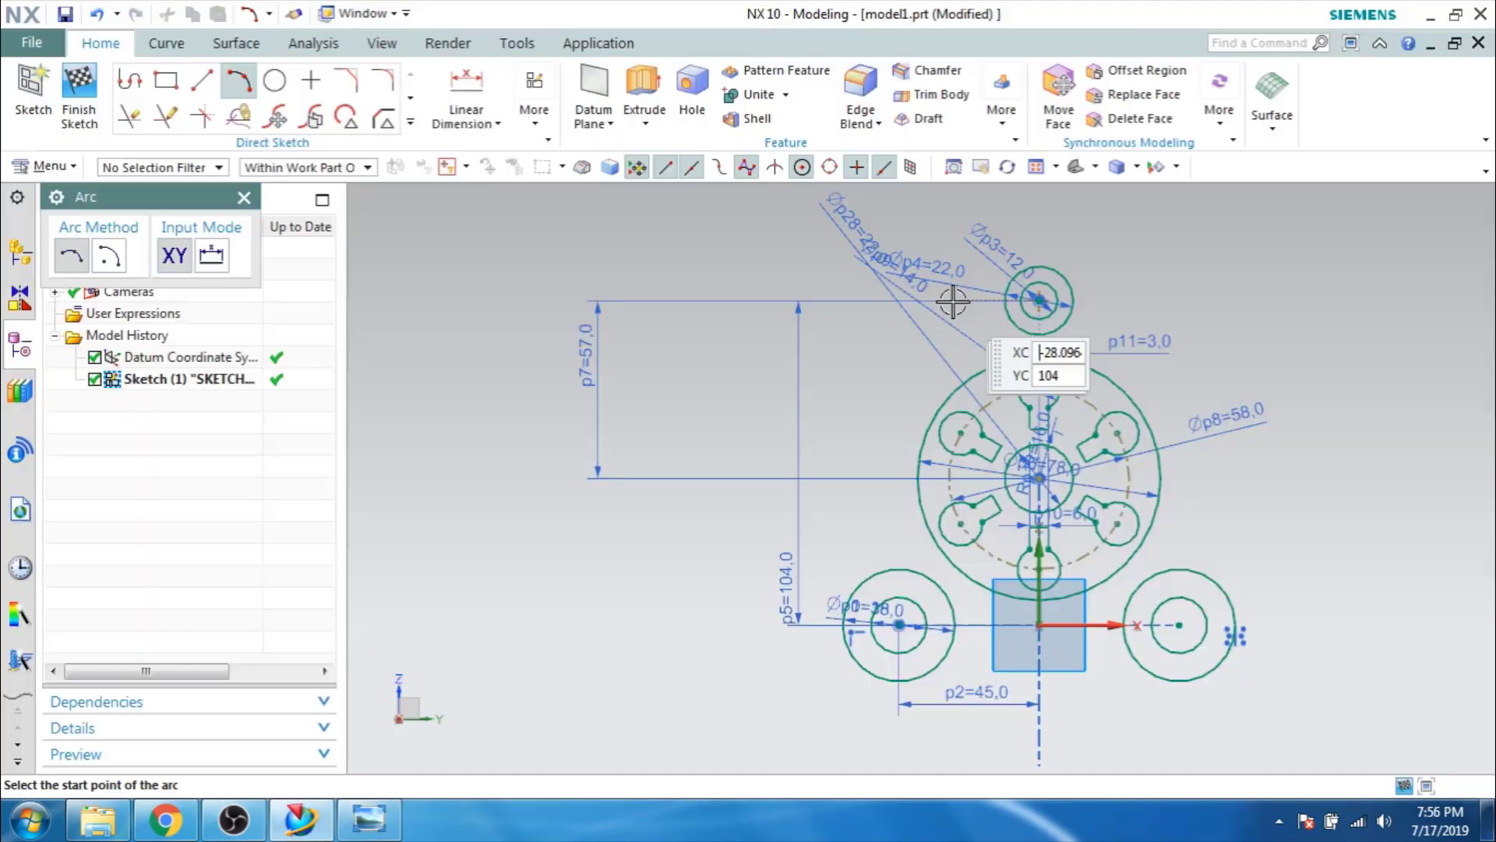
Draw the outer arc from near the top boss to near the lower-left circle.
left_click(952, 301)
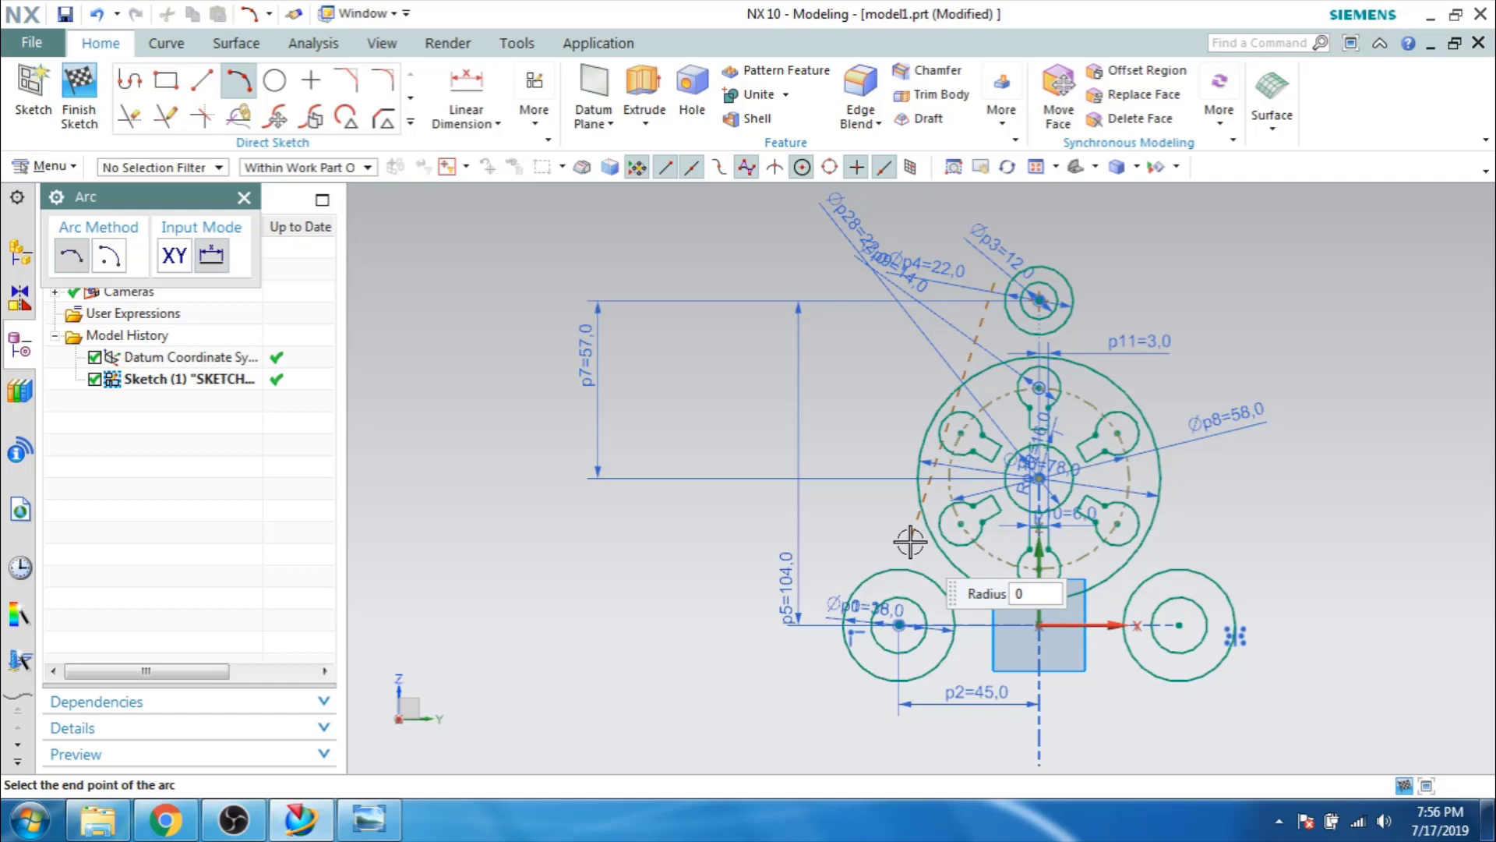
left_click(909, 541)
key("Escape")
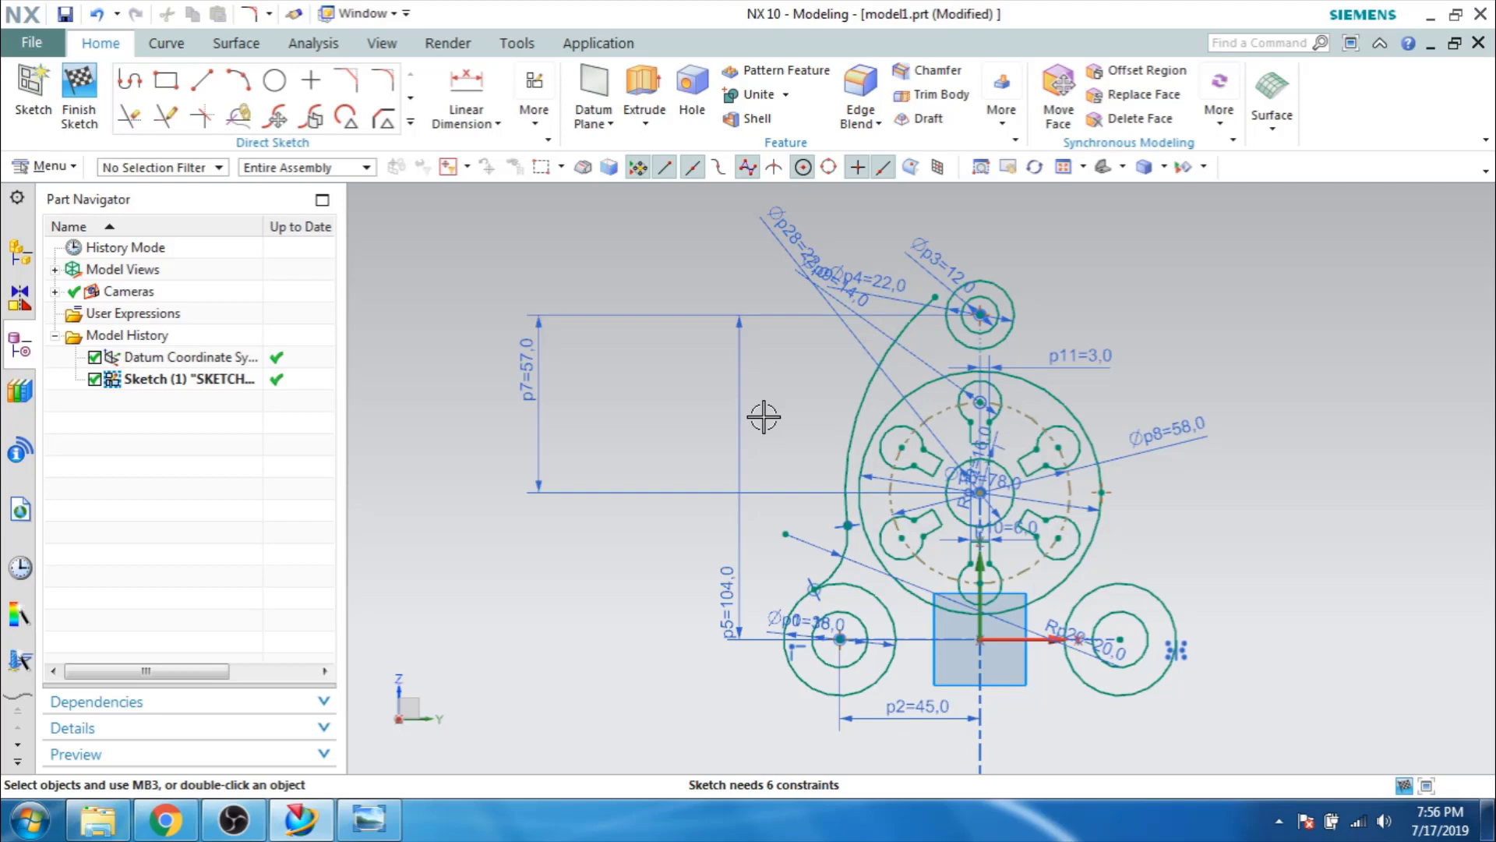
Set the selection filter to Dimension and select all sketch dimensions.
left_click(219, 168)
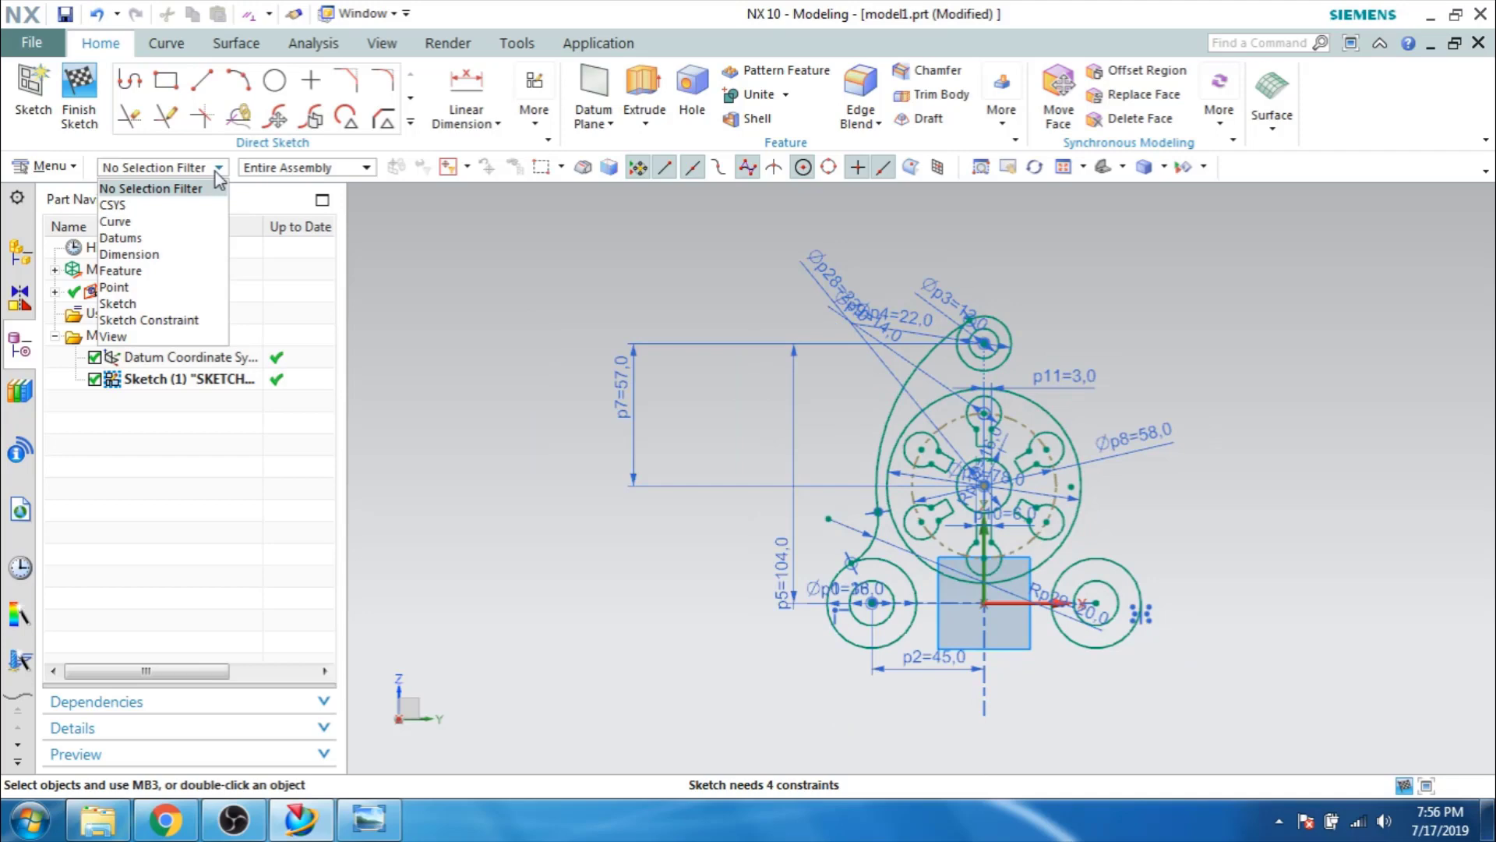
left_click(129, 254)
key("ctrl+a")
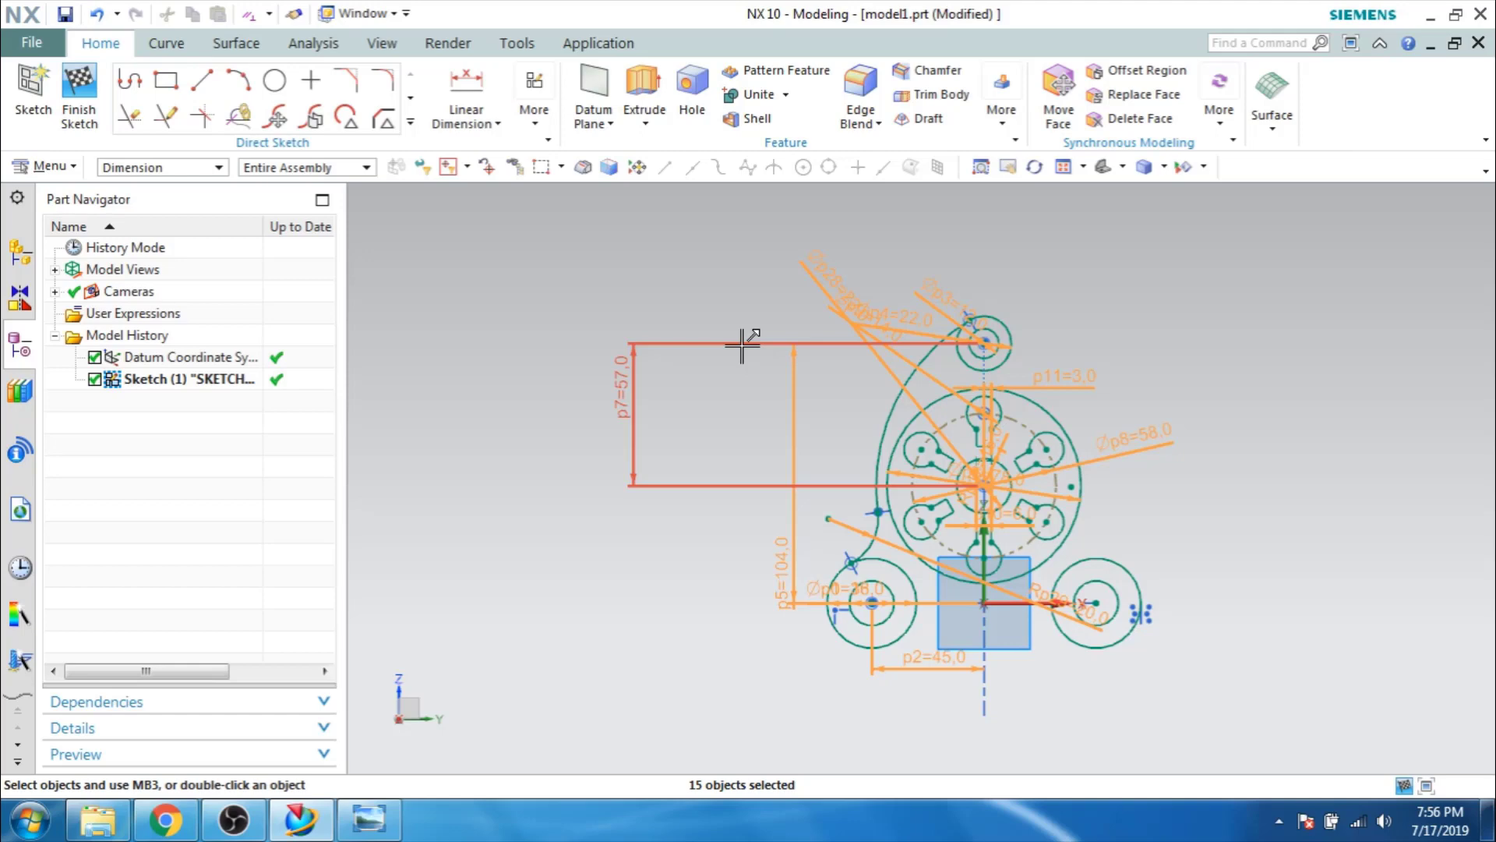
Bring the Cover reference drawing to the front in Photo Viewer.
key("alt+Tab")
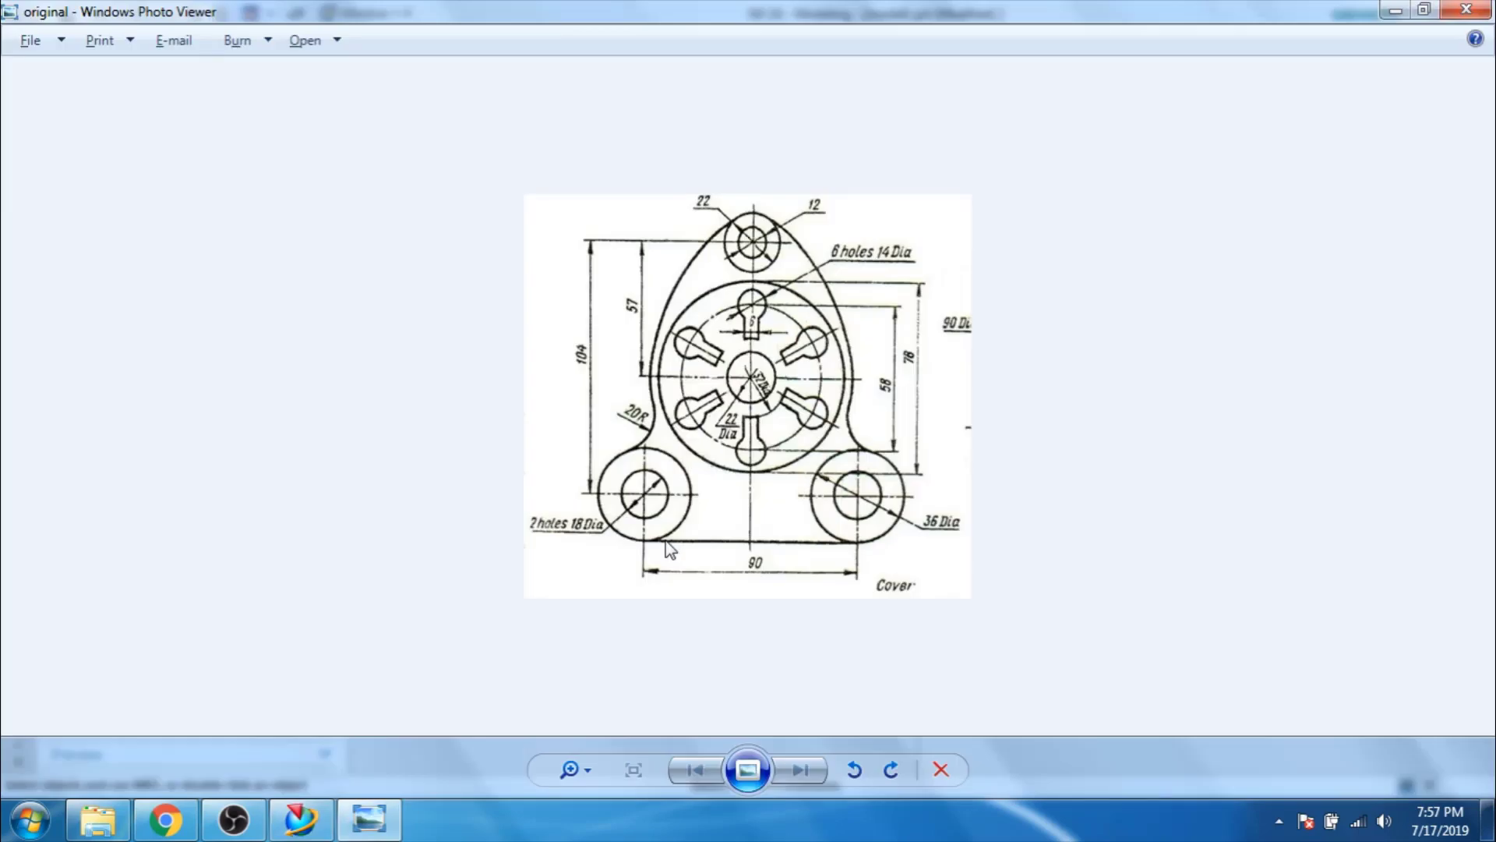
Draw the bottom edge line tangent beneath the two lower circles.
key("alt+Tab")
key("l")
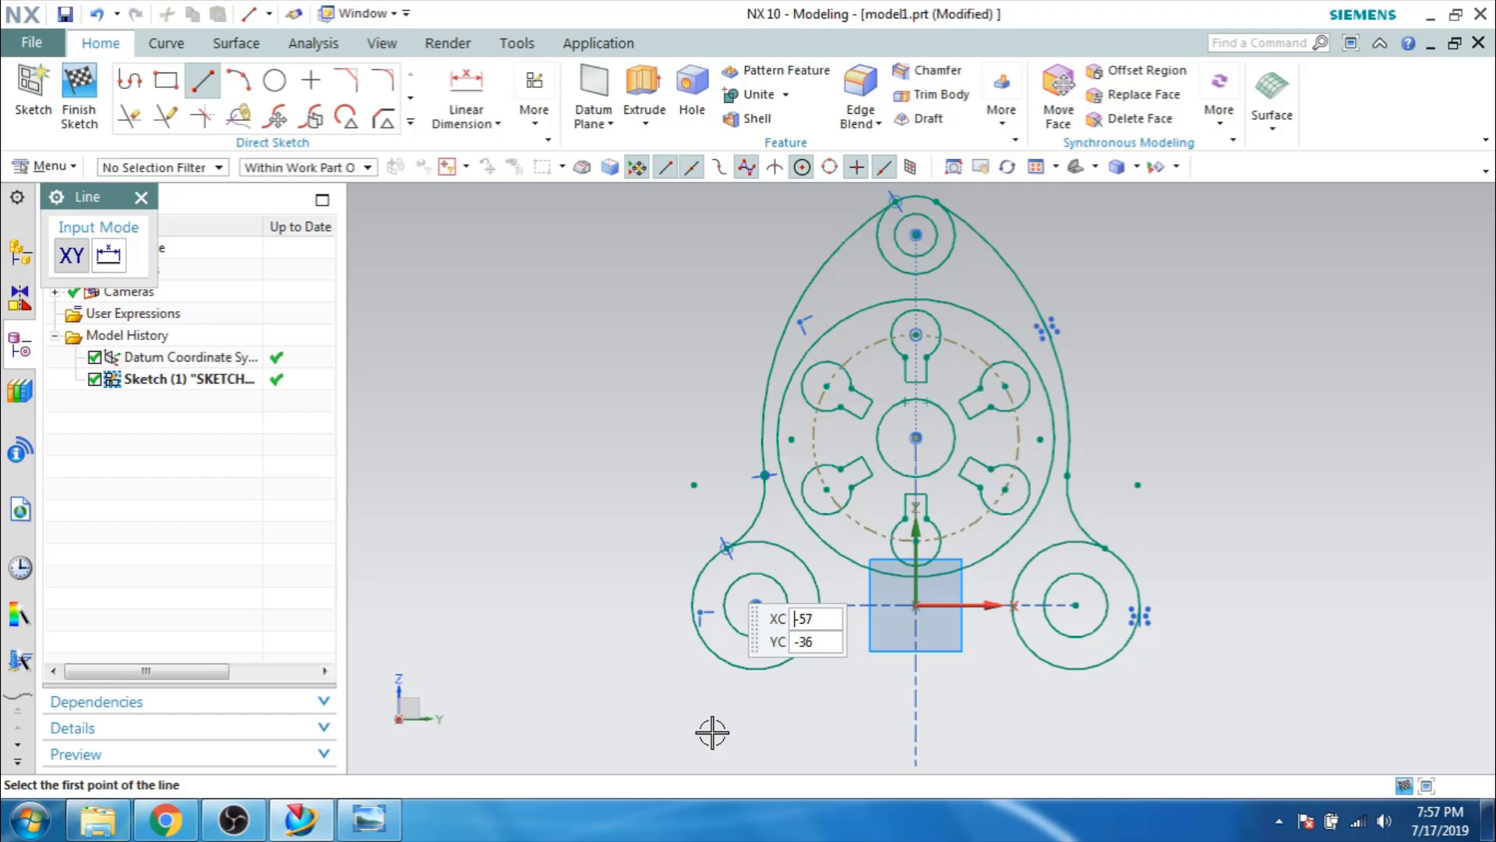
key("Escape")
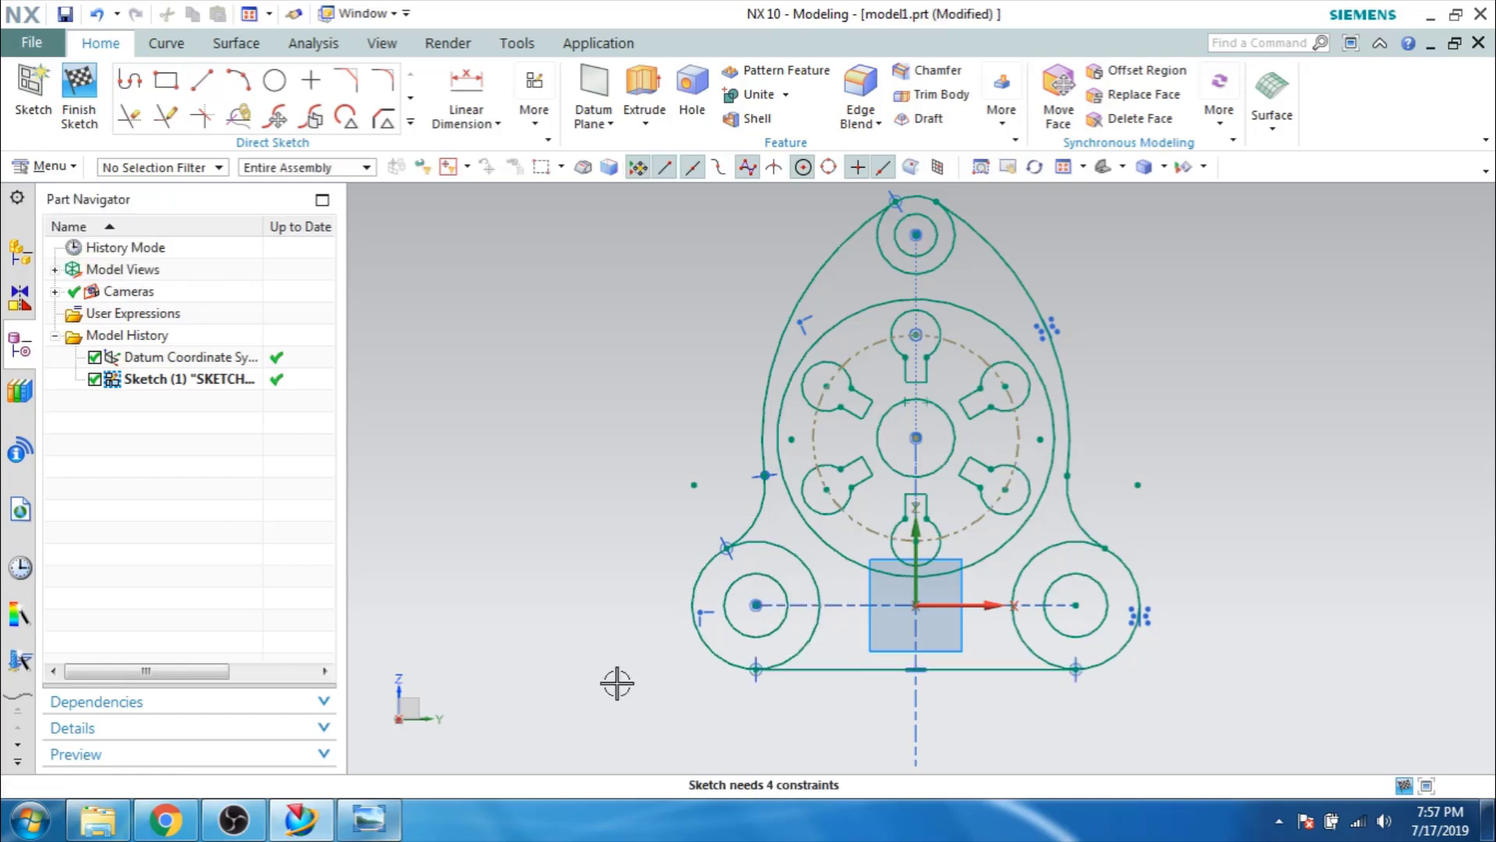